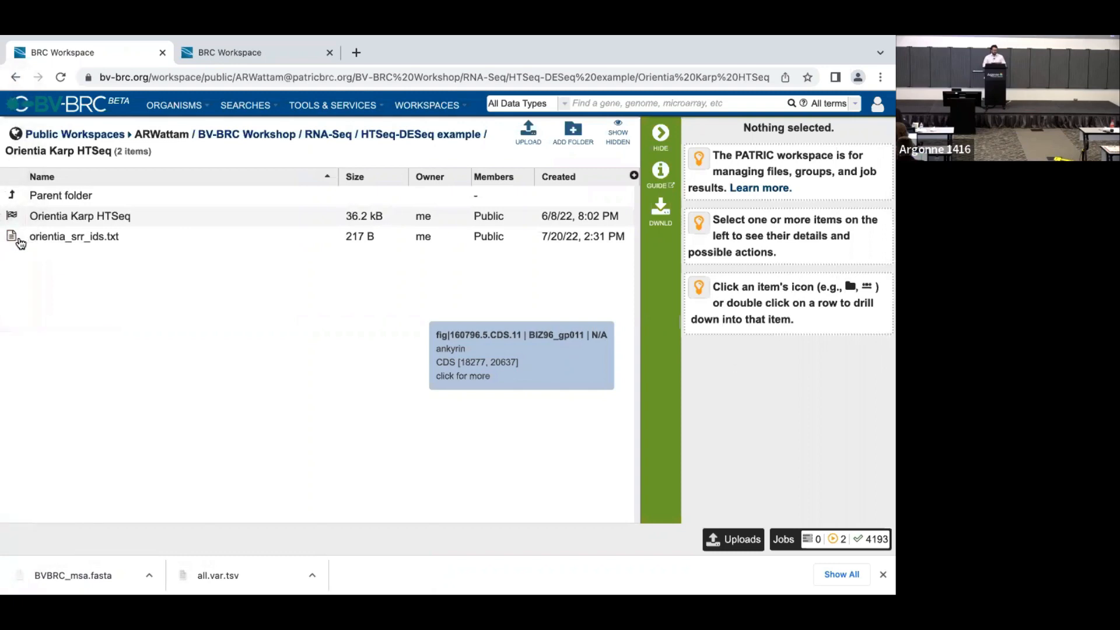
Open orientia_srr_ids.txt and review the SRR accessions and the infection condition listed for each.
left_click(13, 238)
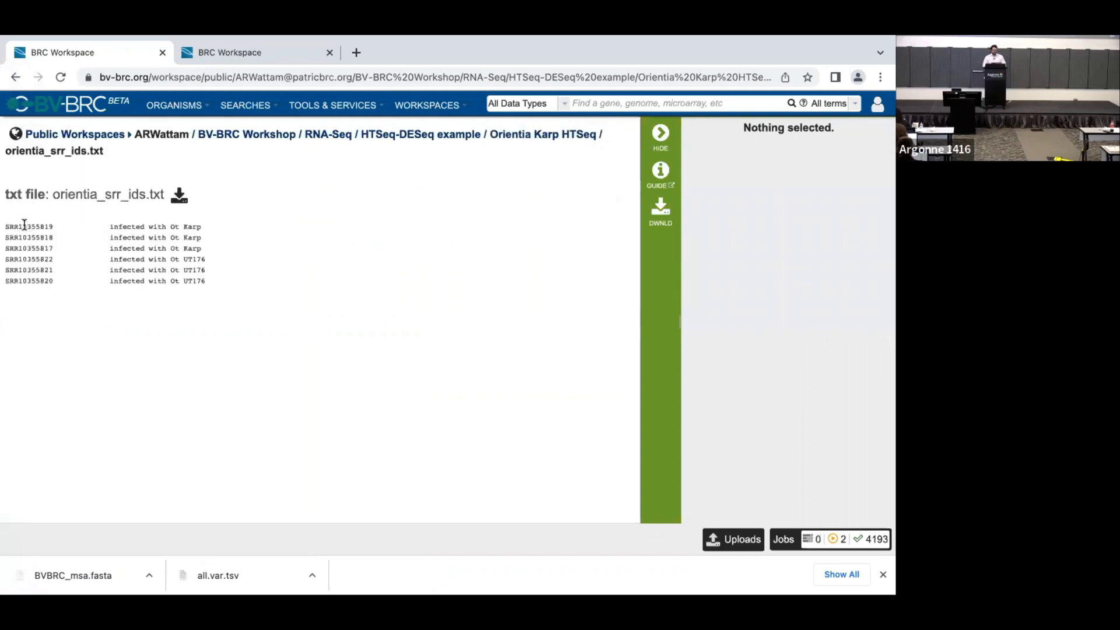
double_click(25, 227)
double_click(27, 259)
left_click(114, 230)
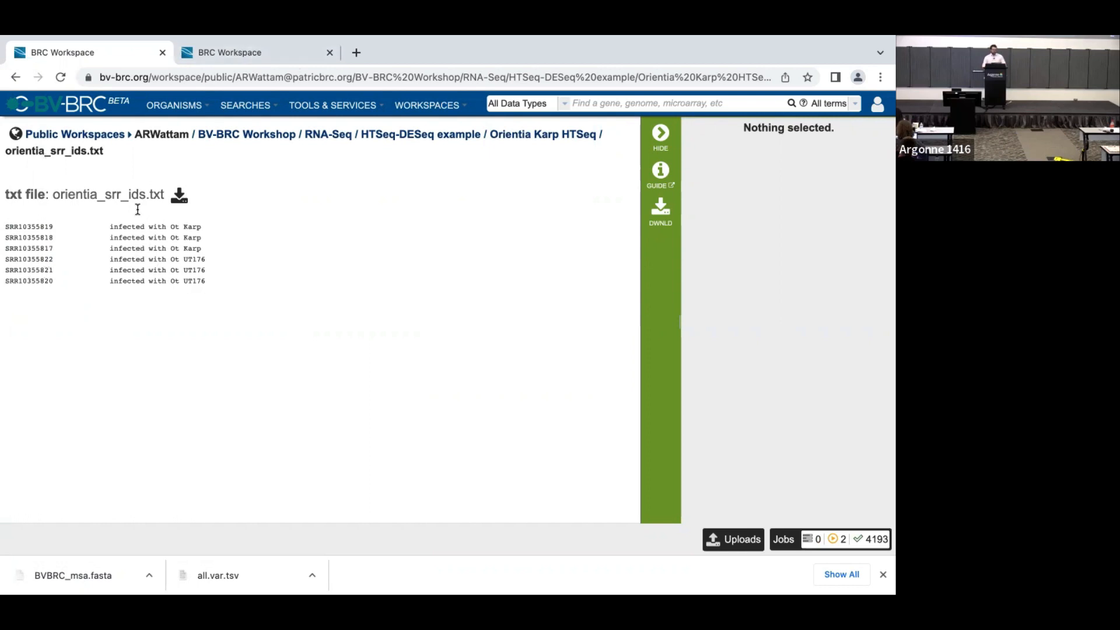
Open the RNA-Seq Analysis service in the second browser tab.
left_click(248, 53)
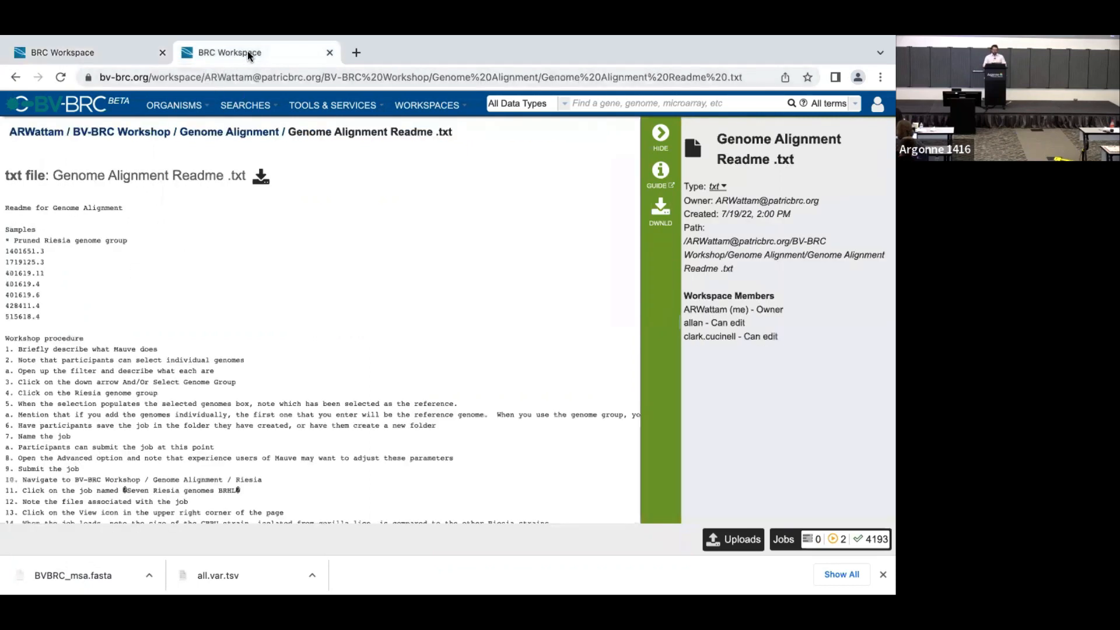
left_click(344, 106)
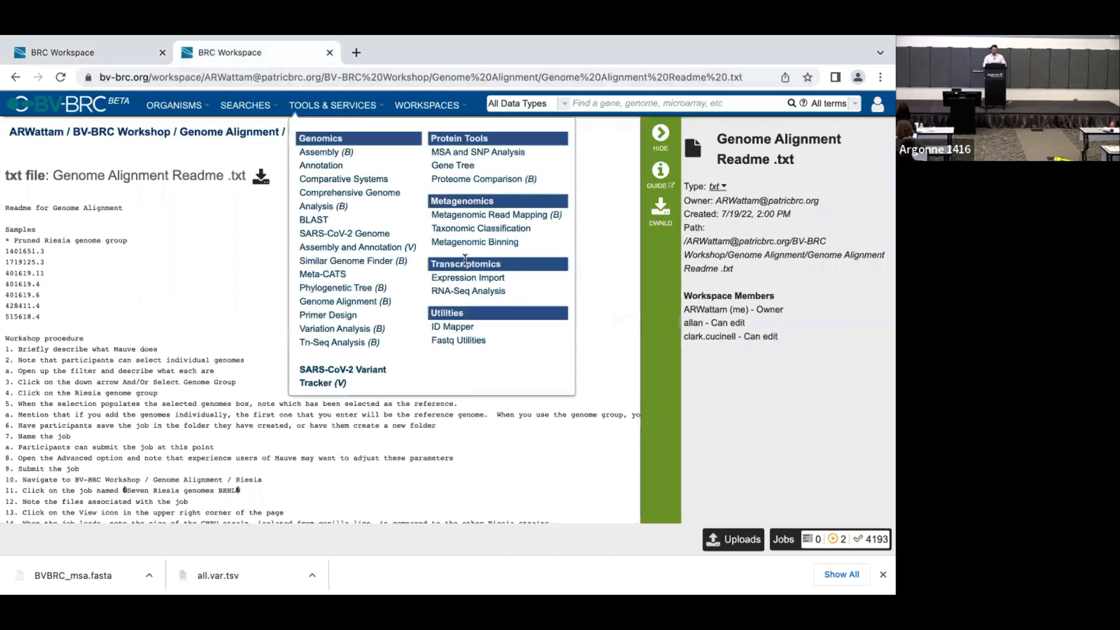
left_click(464, 291)
Examine the RNA-Seq Analysis form from parameters through read libraries to contrasts, and view the available strategy options.
scroll(123, 240, "down", 3)
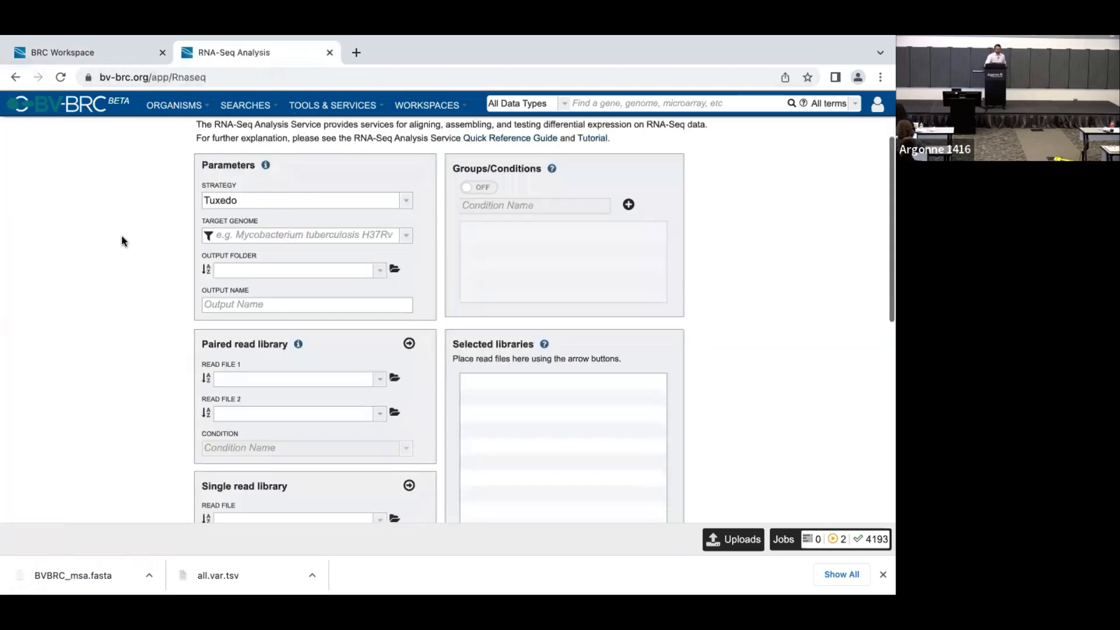
scroll(121, 236, "down", 1)
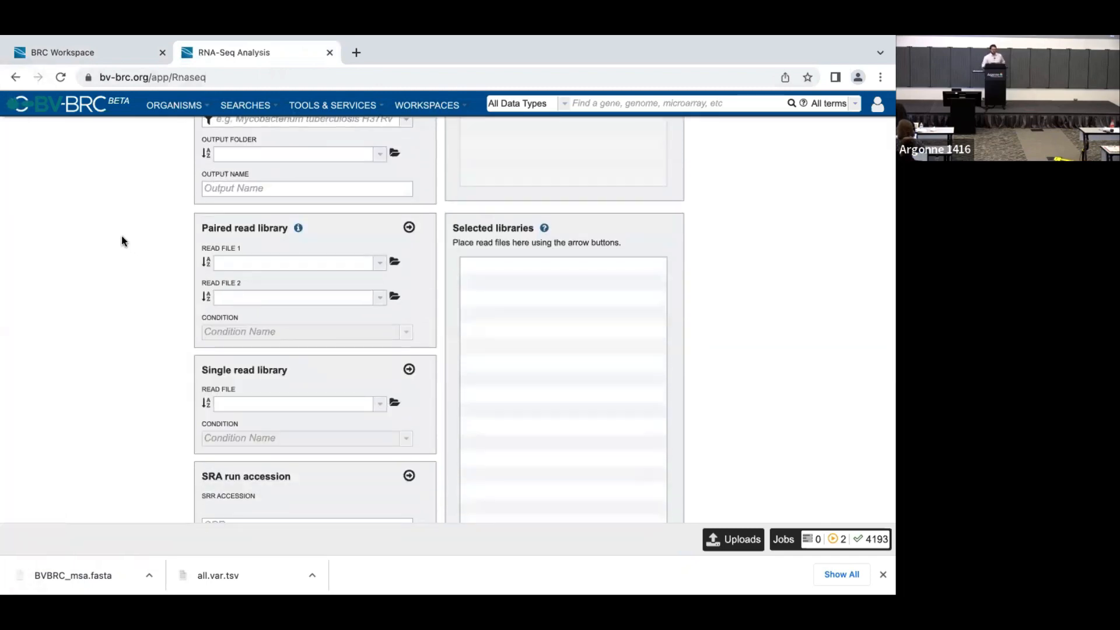
scroll(121, 236, "up", 3)
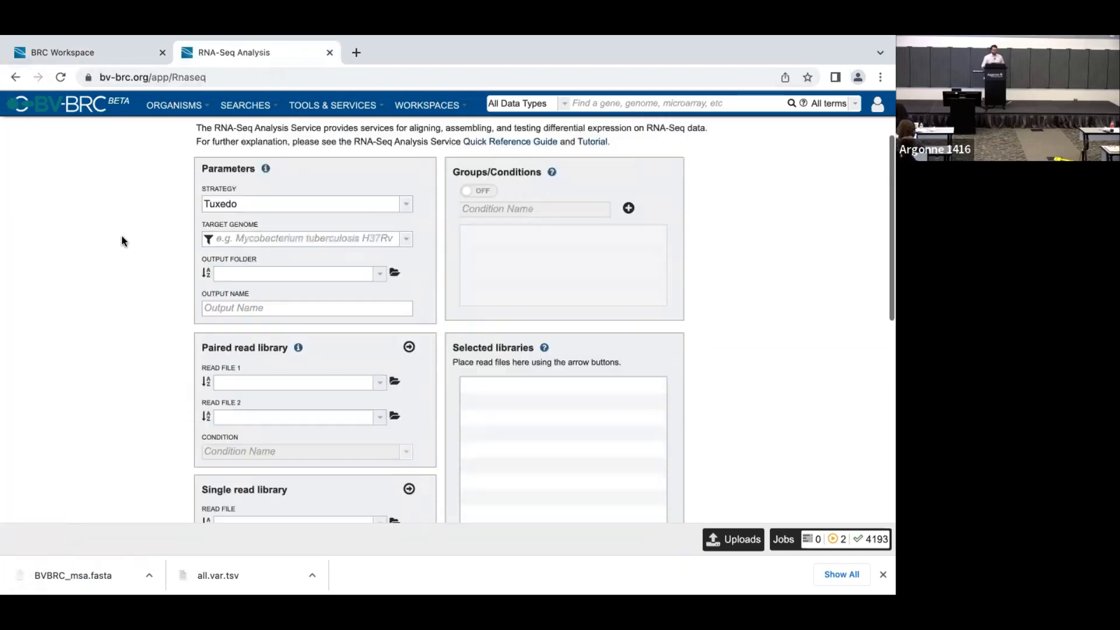
scroll(121, 236, "down", 5)
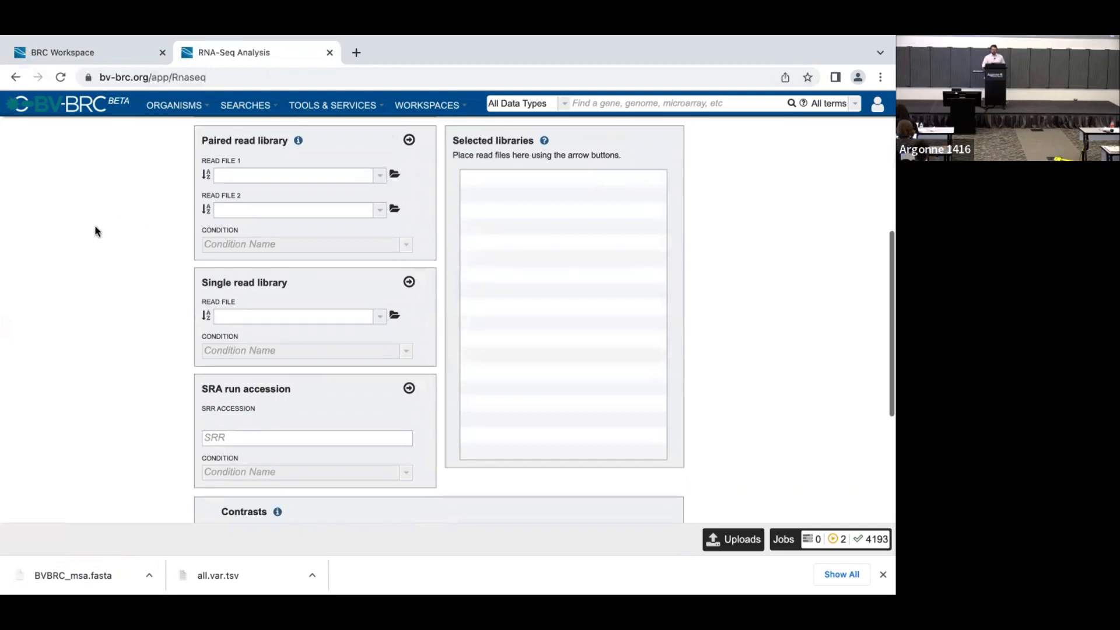
scroll(95, 228, "up", 5)
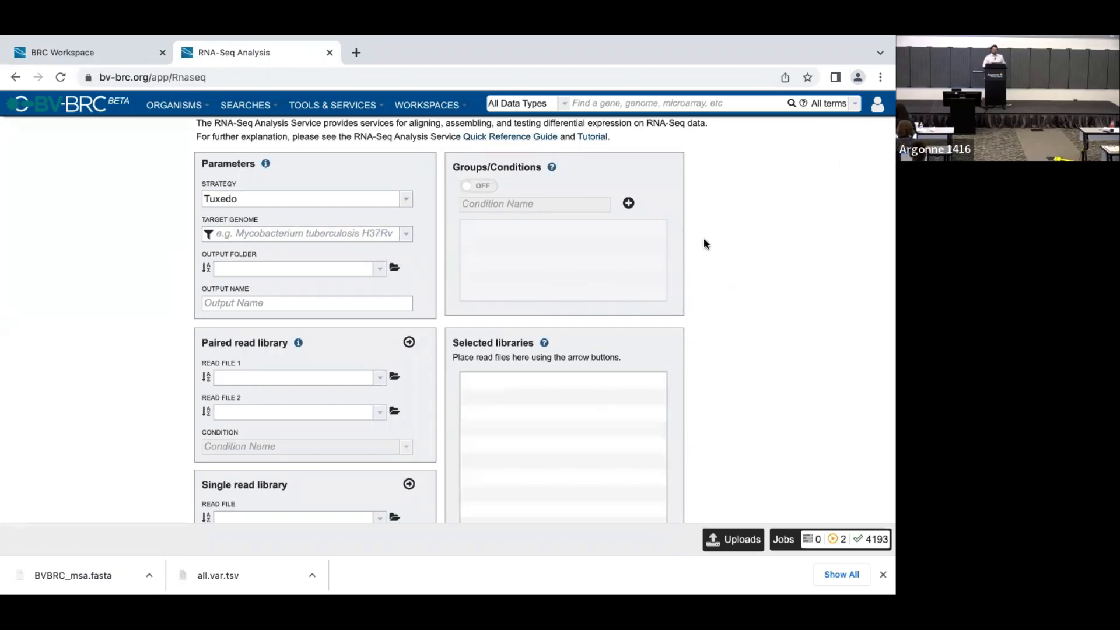
scroll(707, 242, "down", 7)
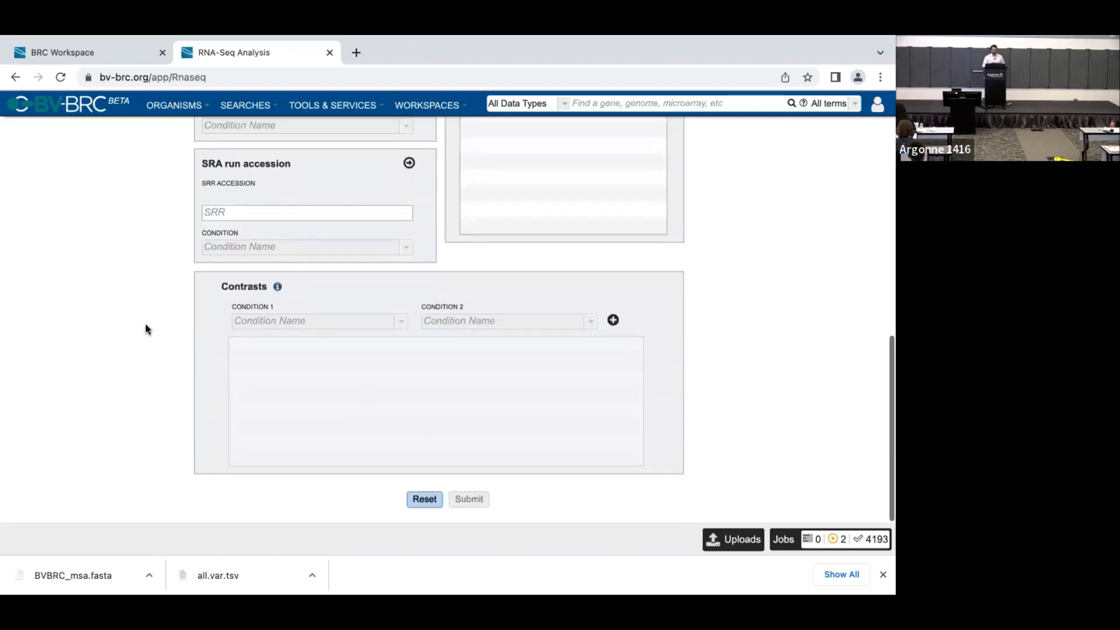
scroll(145, 323, "up", 7)
scroll(145, 324, "down", 1)
scroll(146, 324, "up", 1)
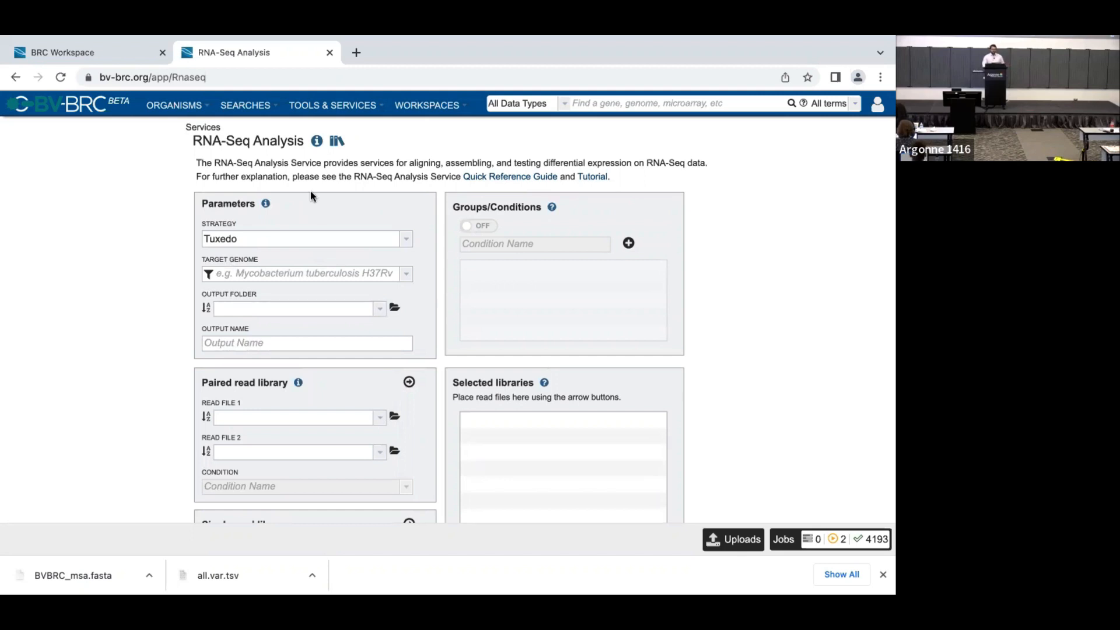
left_click(394, 240)
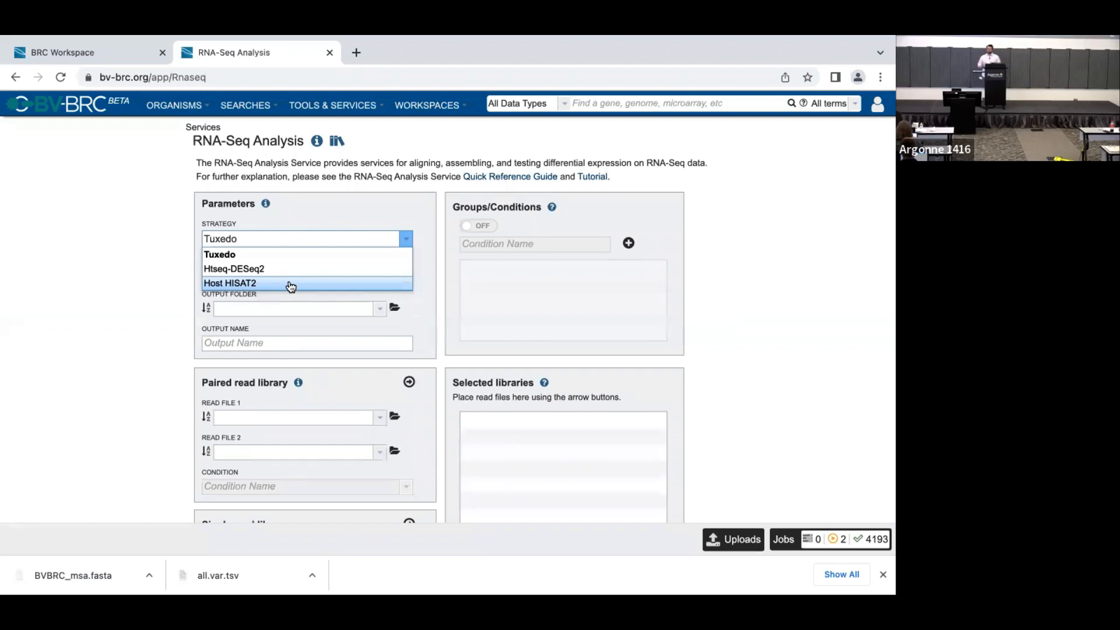
left_click(85, 289)
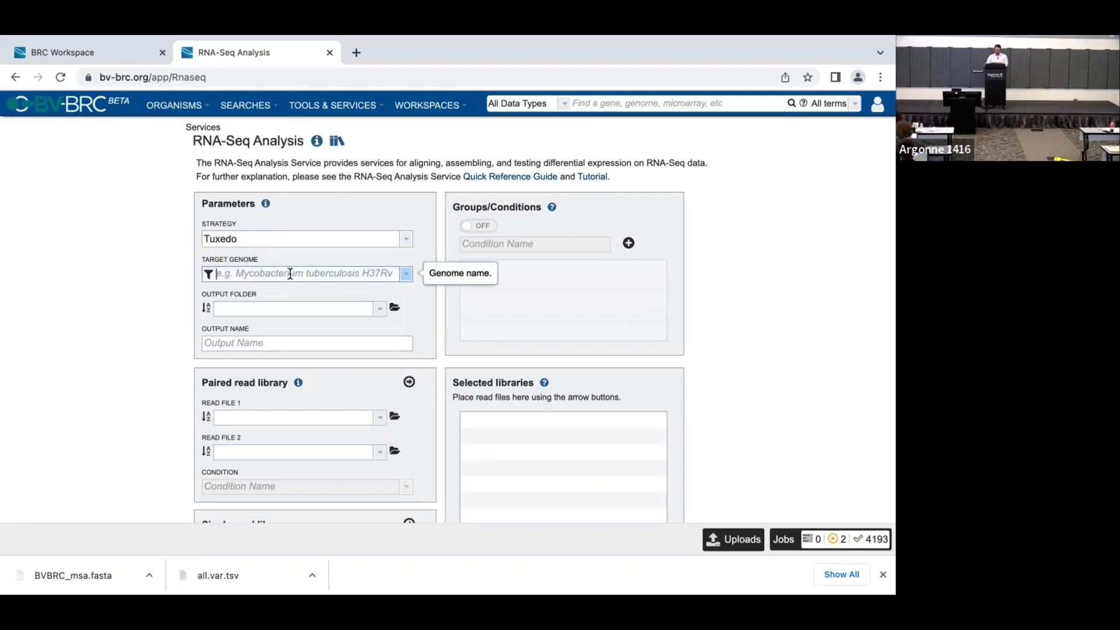
Open the Orientia Karp HTSeq job result in the workspace and copy the reference genome ID 784.19 from its parameters.
left_click(117, 56)
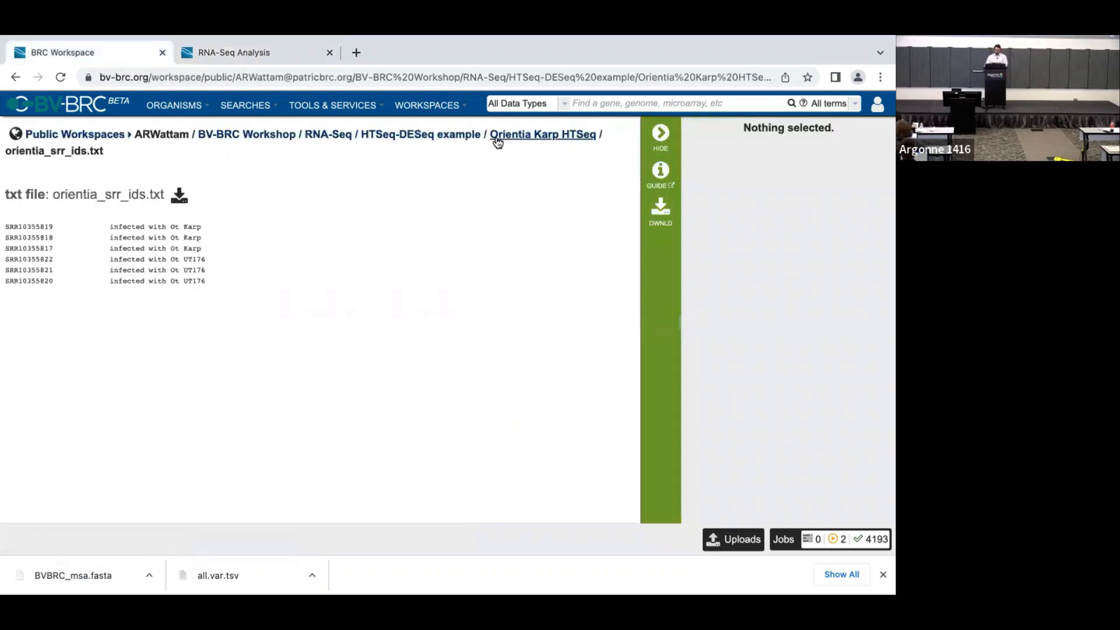
left_click(546, 140)
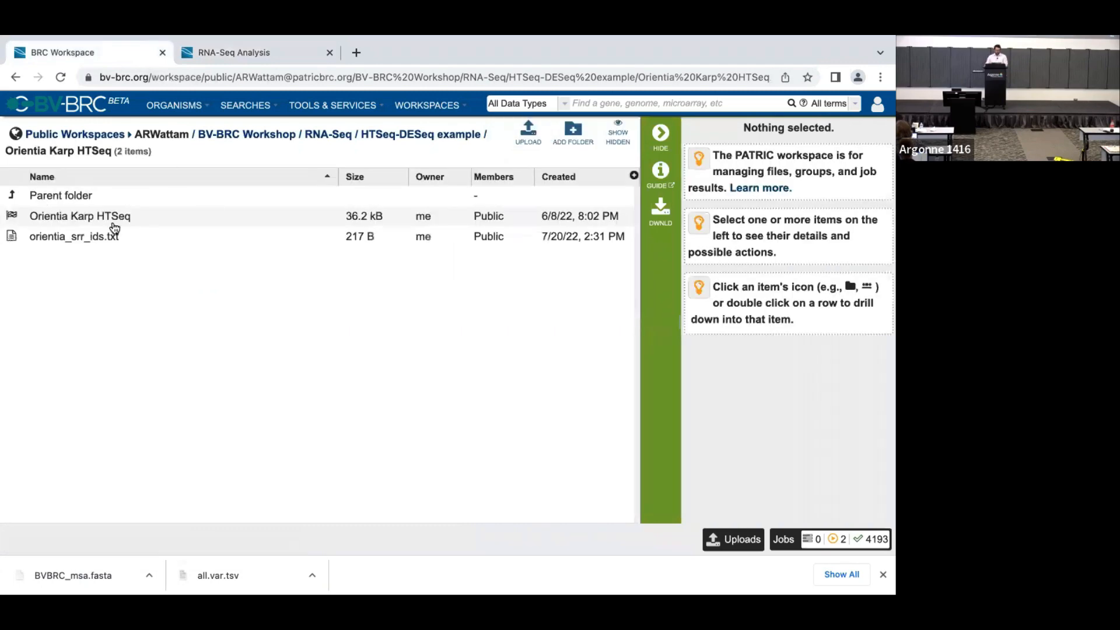
left_click(11, 218)
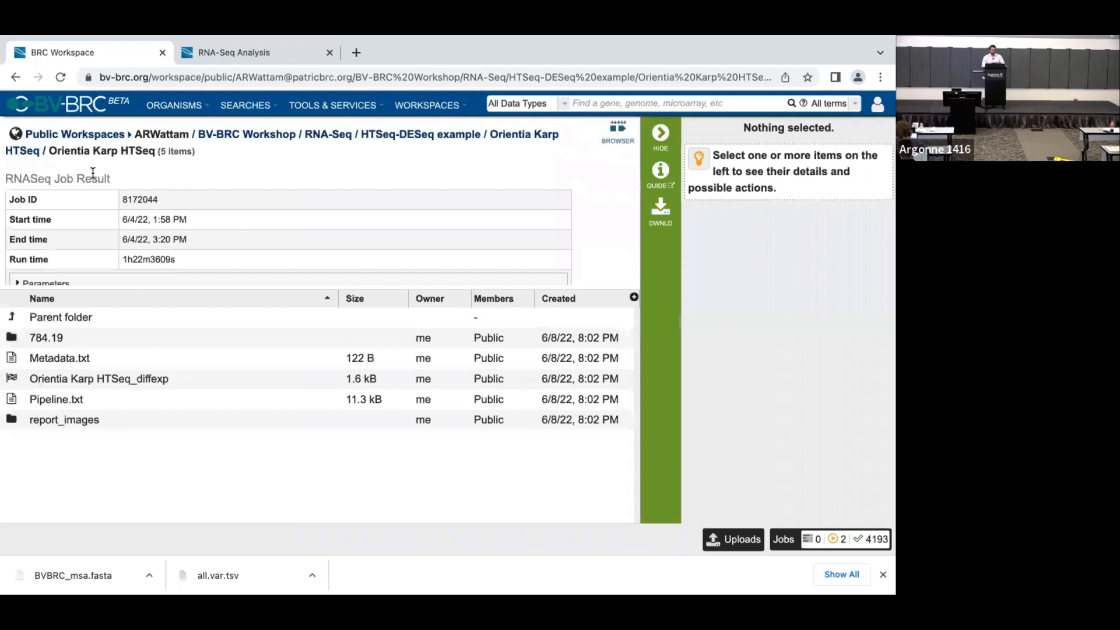
scroll(111, 251, "down", 1)
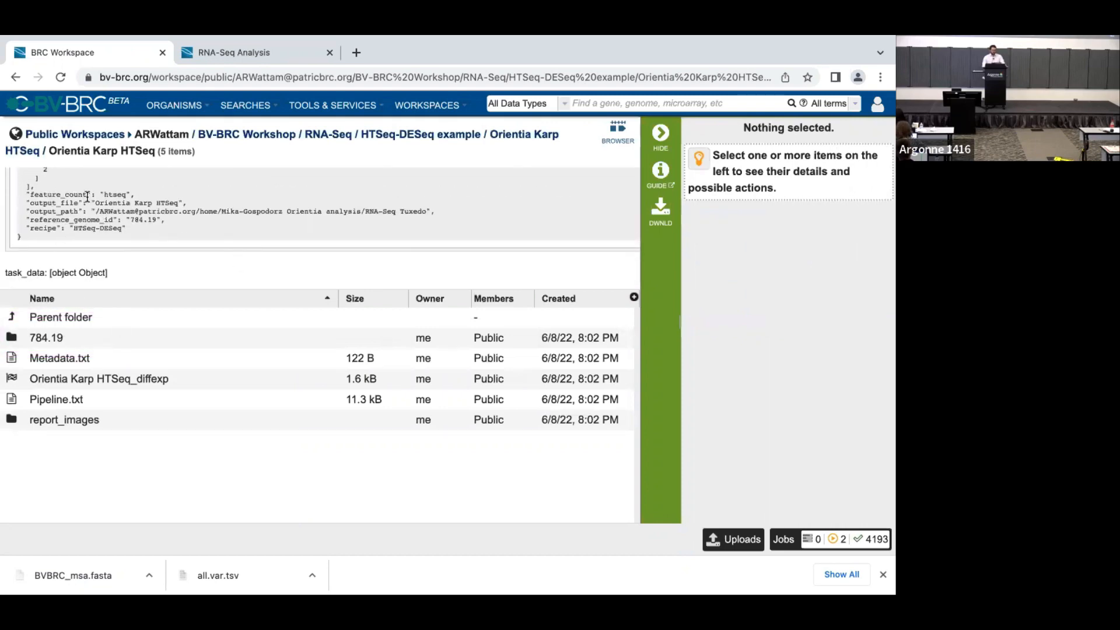
scroll(88, 197, "up", 10)
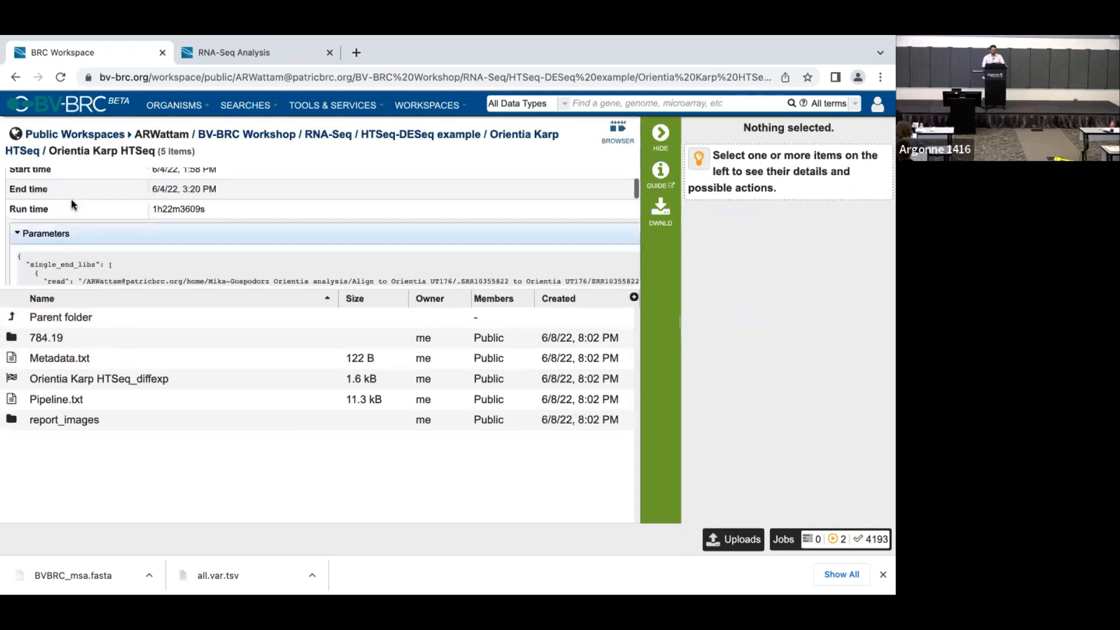
scroll(73, 204, "down", 10)
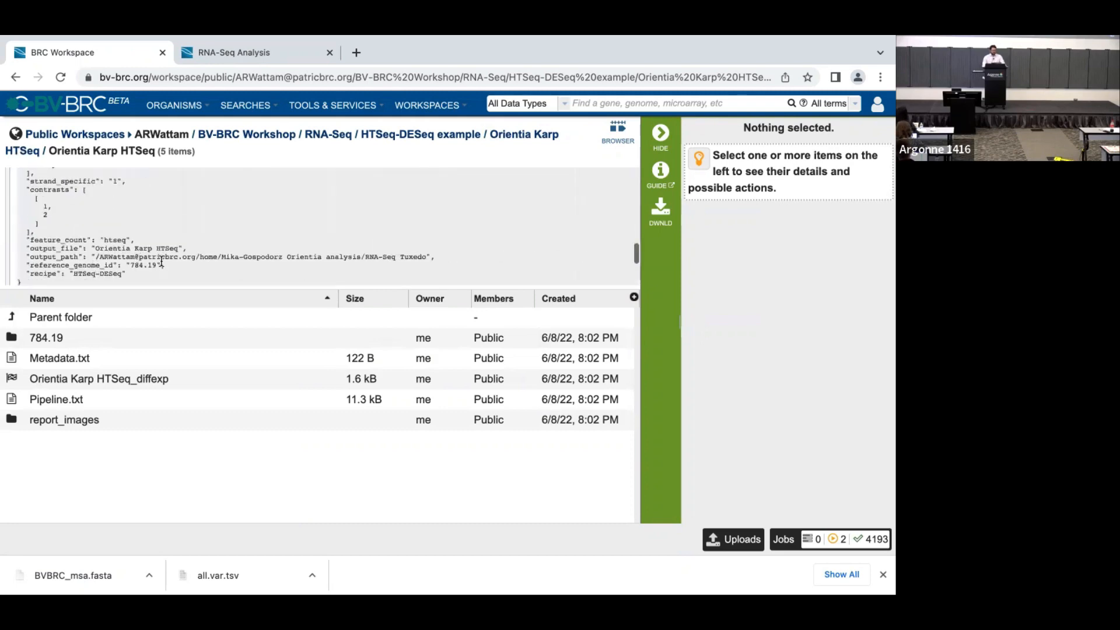
double_click(140, 264)
key("ctrl+c")
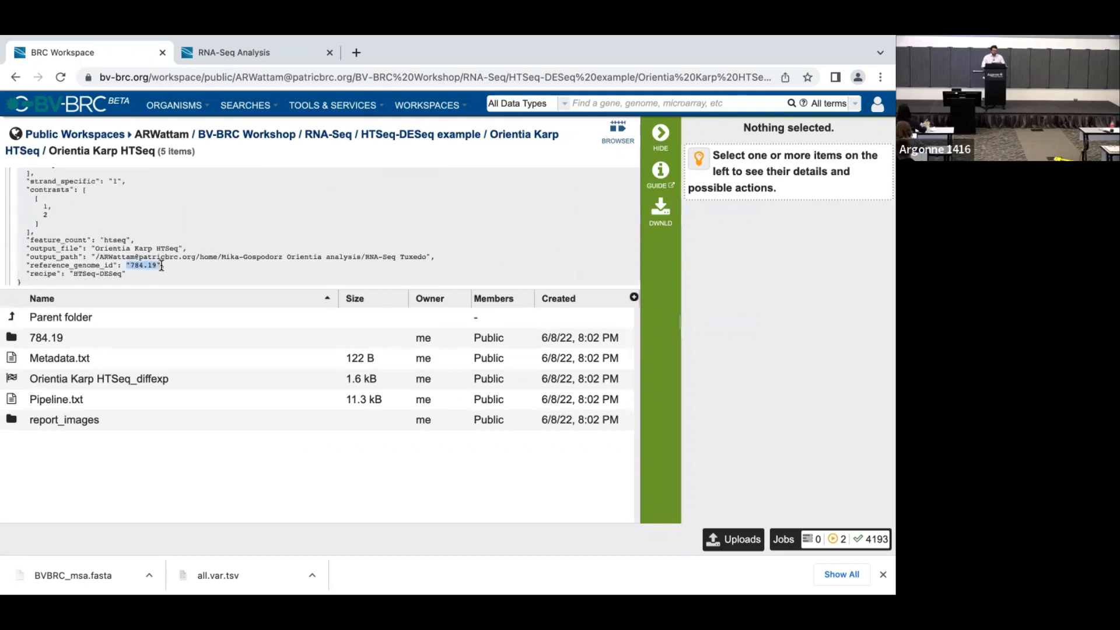
Set the RNA-Seq target genome to Orientia tsutsugamushi strain Karp using the copied genome ID.
left_click(250, 51)
left_click(368, 266)
key("ctrl+v")
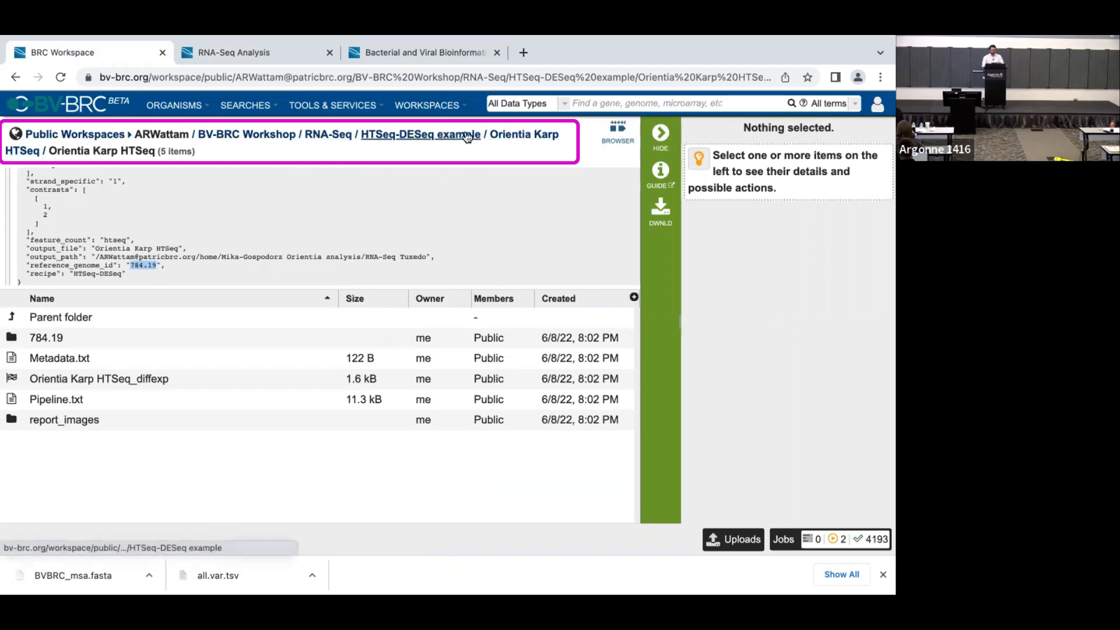
Go back to the Orientia Karp HTSeq workspace folder and reopen orientia_srr_ids.txt.
left_click(517, 136)
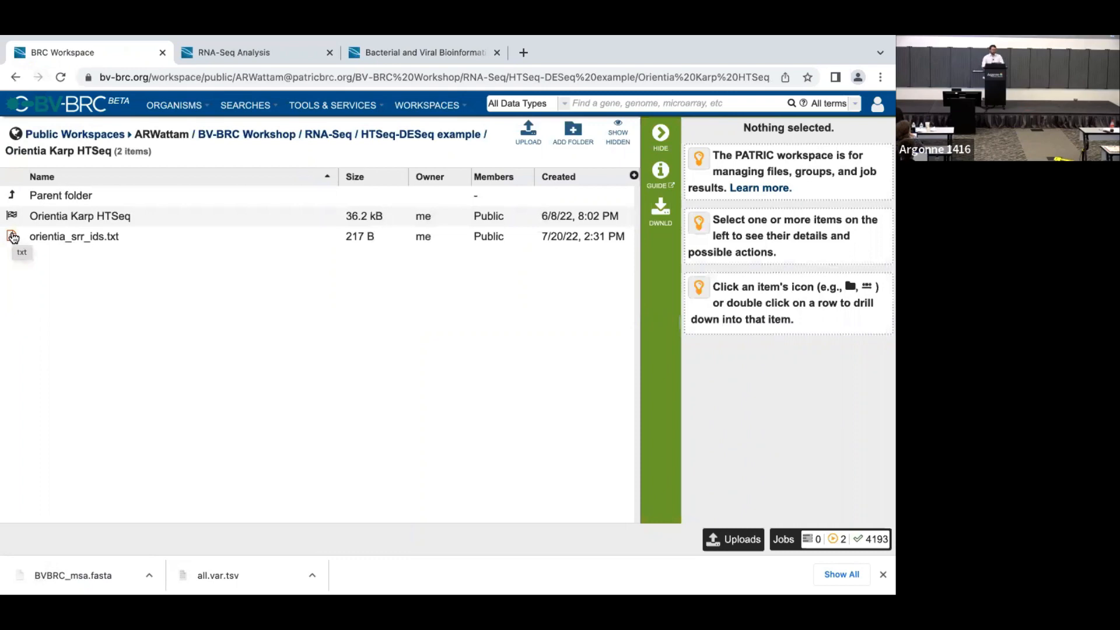
left_click(13, 237)
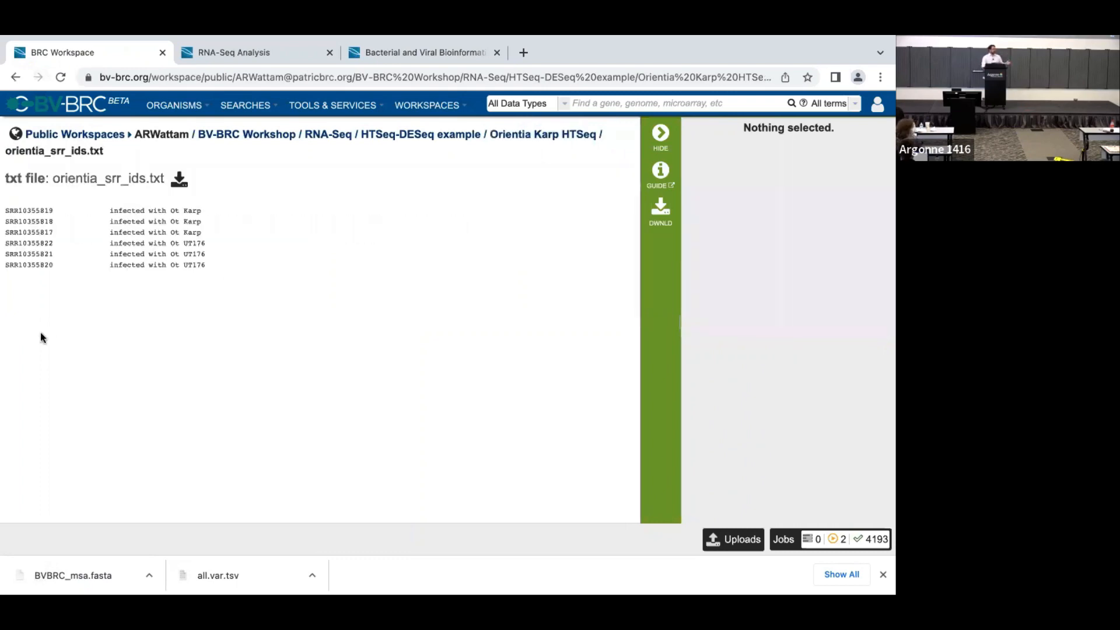
Set the RNA-Seq job's output folder to ANL Workshop July 2022.
key("ctrl+Tab")
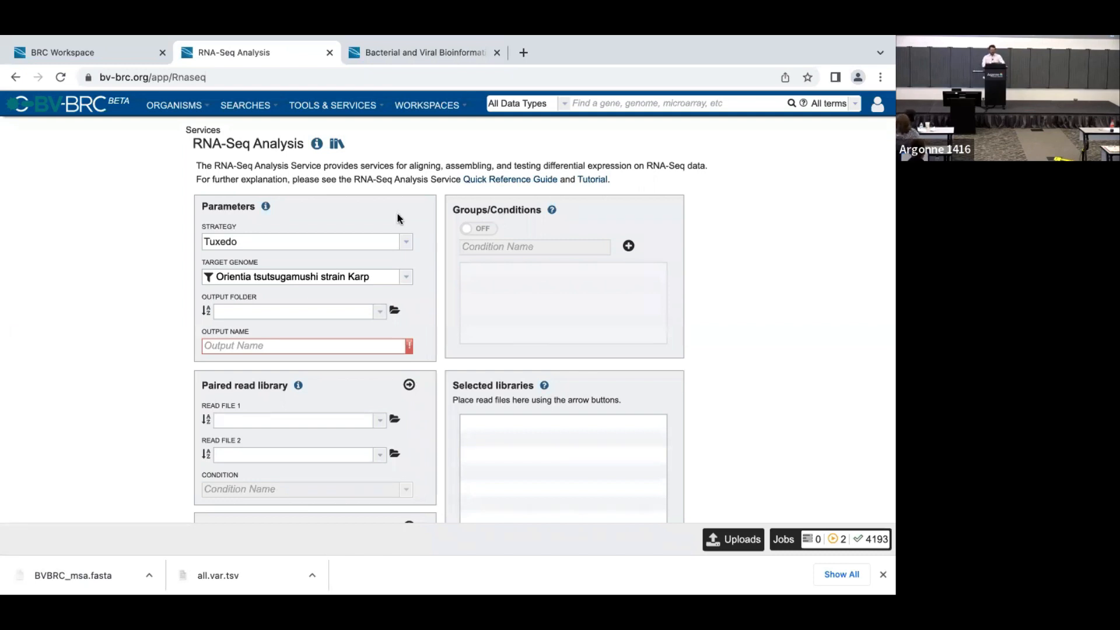
left_click(372, 311)
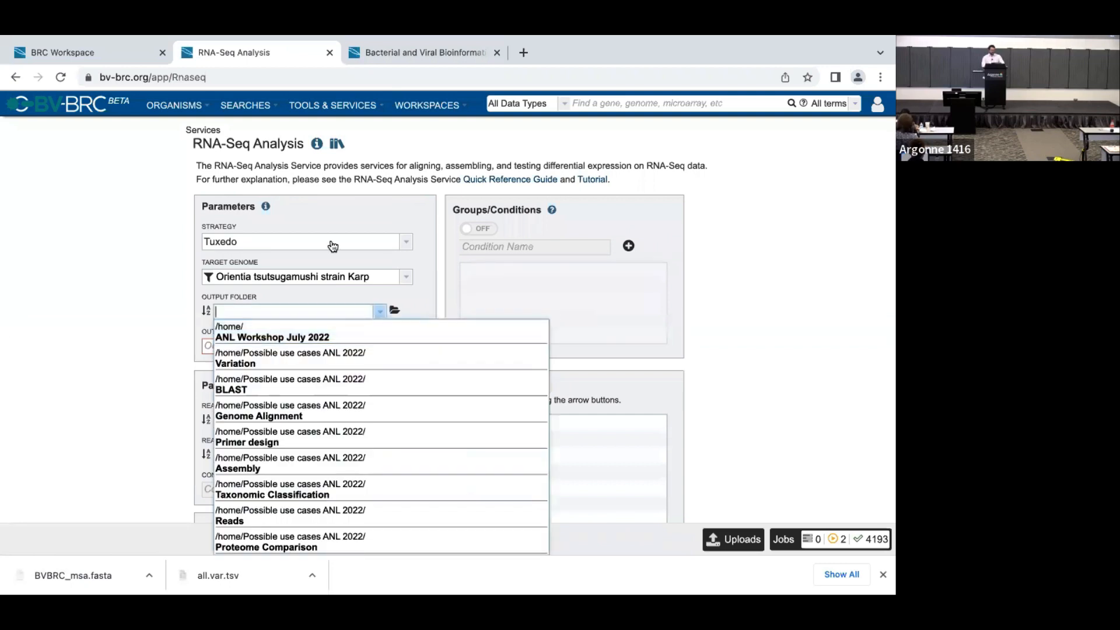
left_click(268, 277)
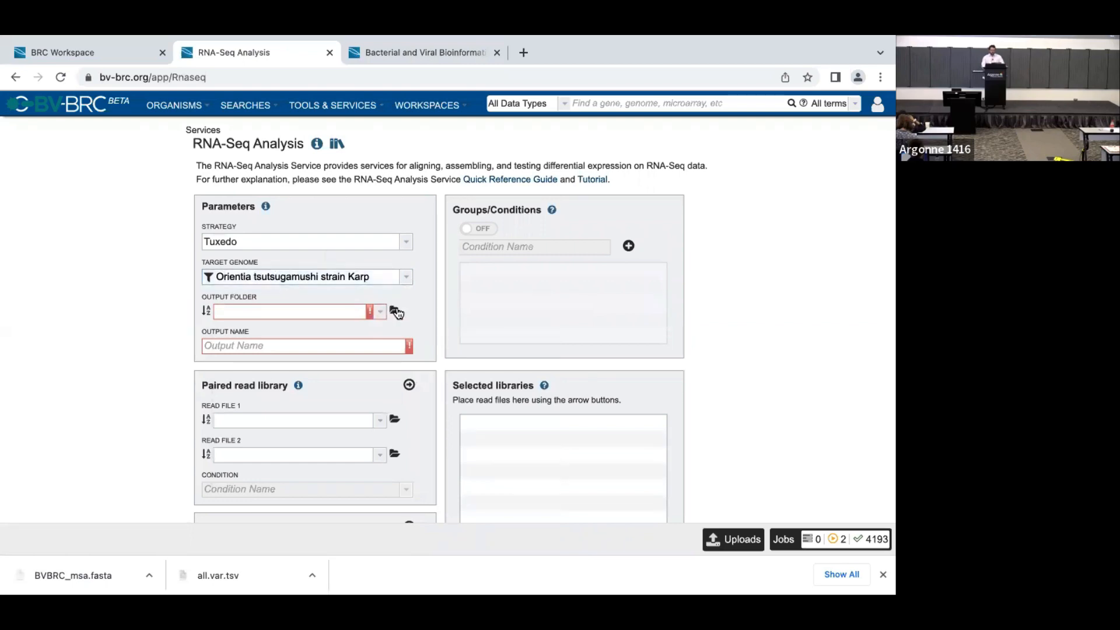
left_click(379, 312)
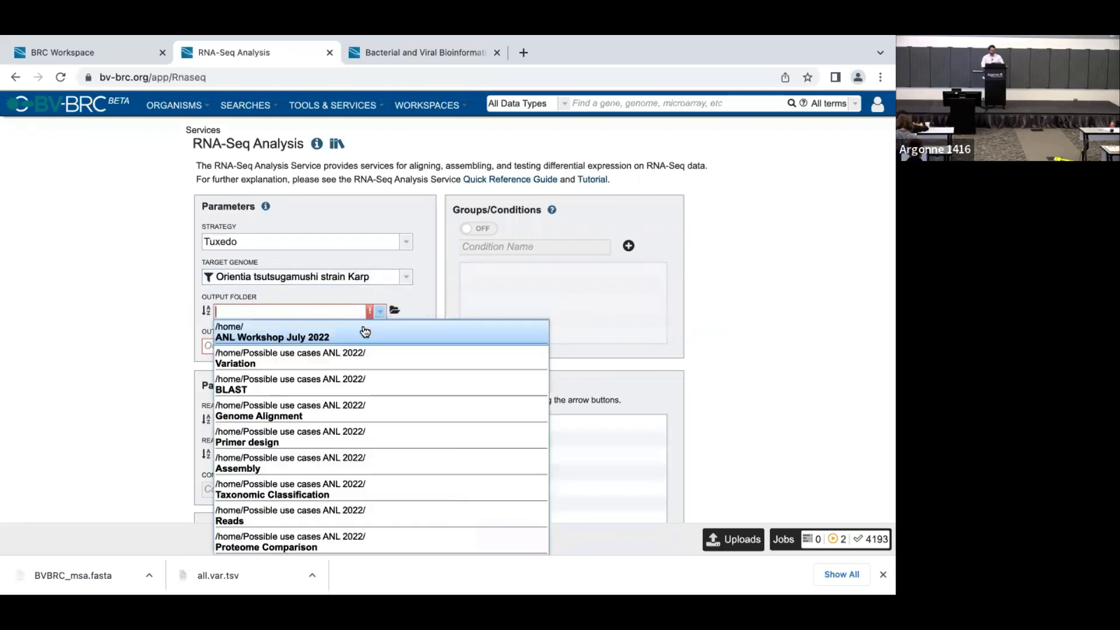
left_click(325, 334)
Name the job output "rnaseq ANL workshop output orientia Karp".
key("Tab")
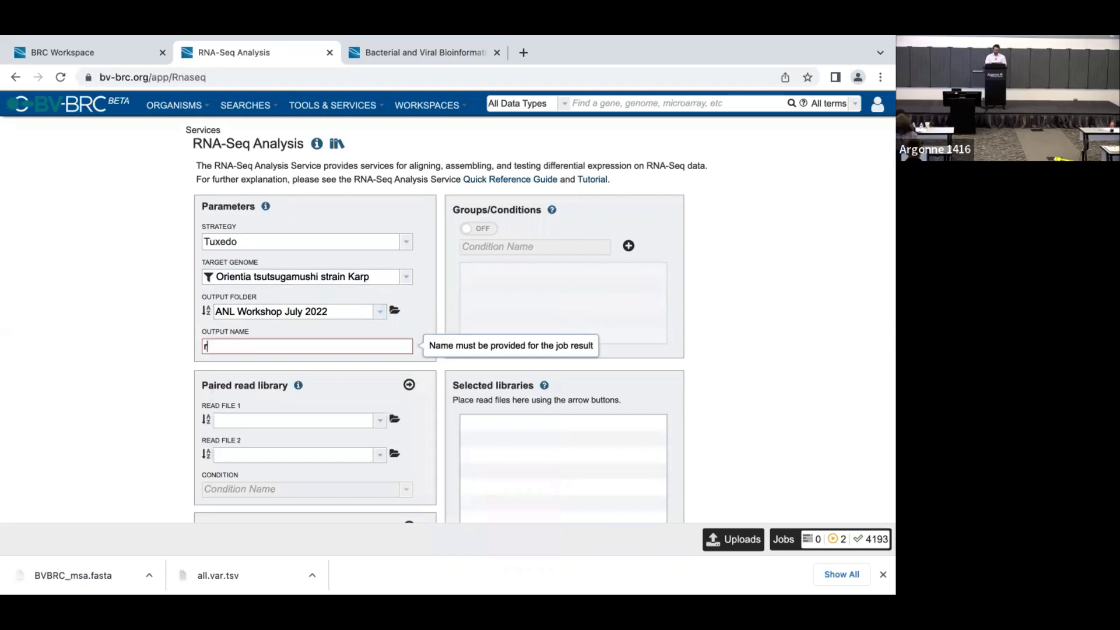
type("rnaseq ANL workshop output orientia Karp")
left_click(78, 330)
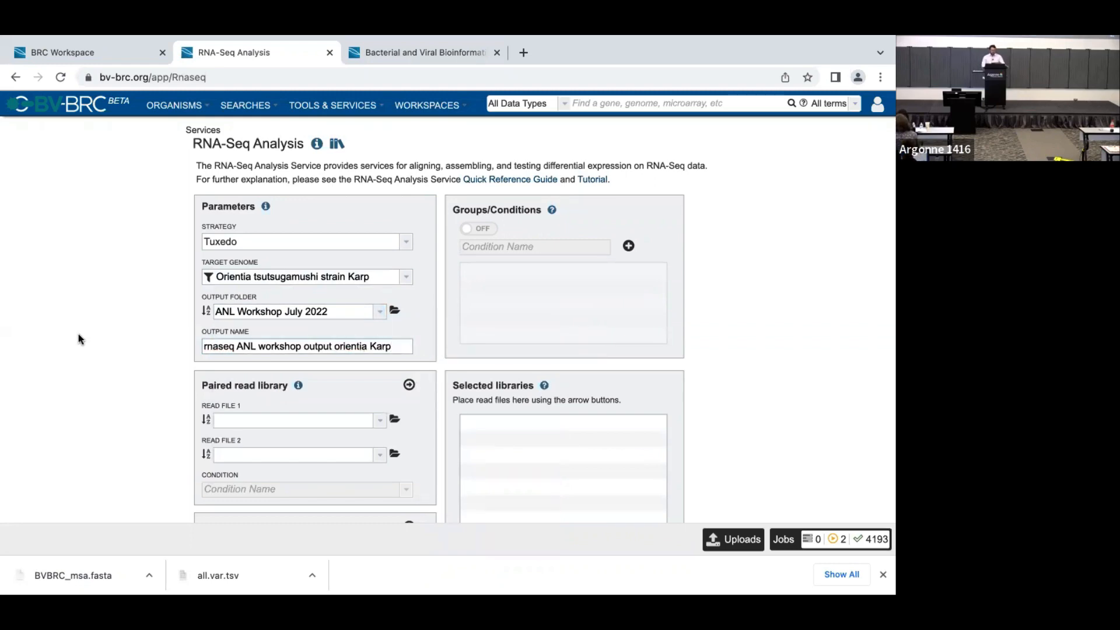
Turn on Groups/Conditions for the RNA-Seq job.
scroll(78, 334, "down", 3)
scroll(78, 333, "up", 3)
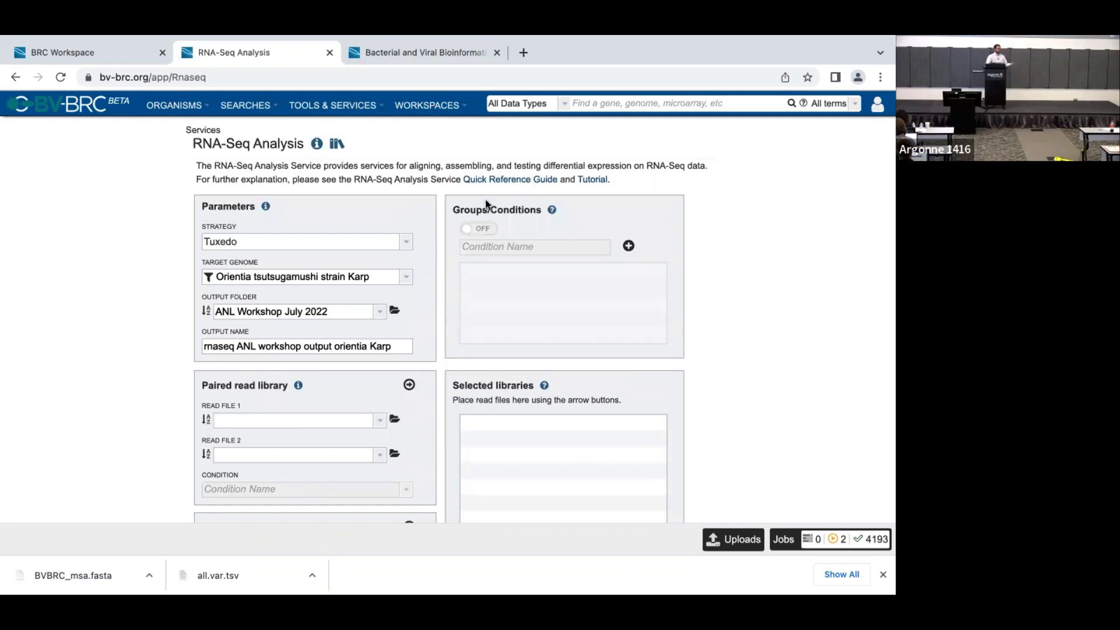
left_click(471, 230)
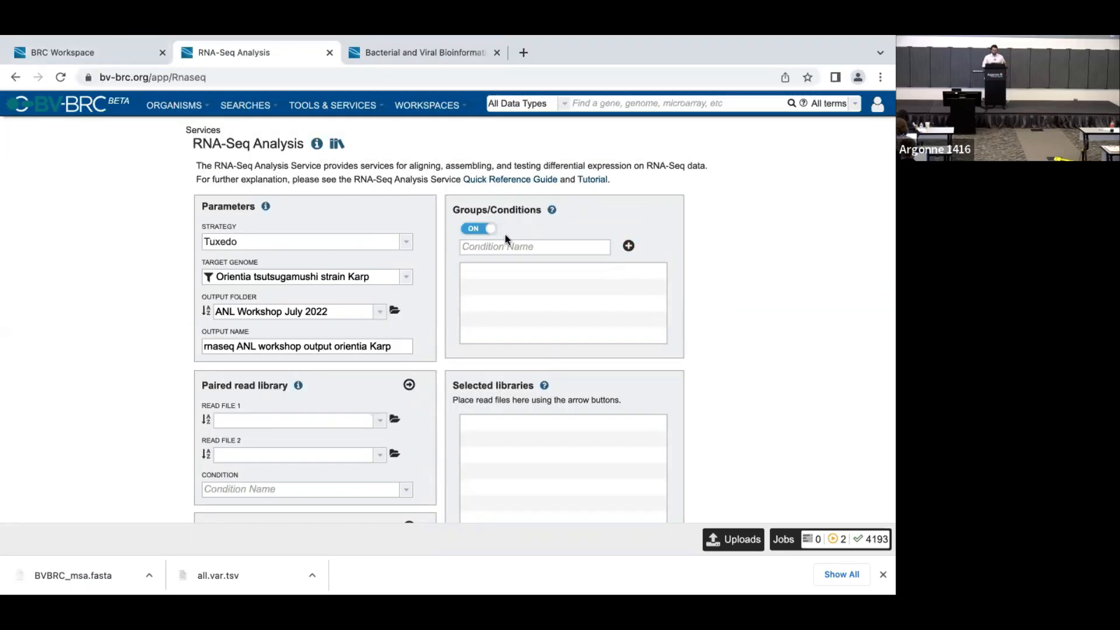
Return to orientia_srr_ids.txt and check the Karp and UT176 strain names that distinguish the two infection conditions.
left_click(65, 93)
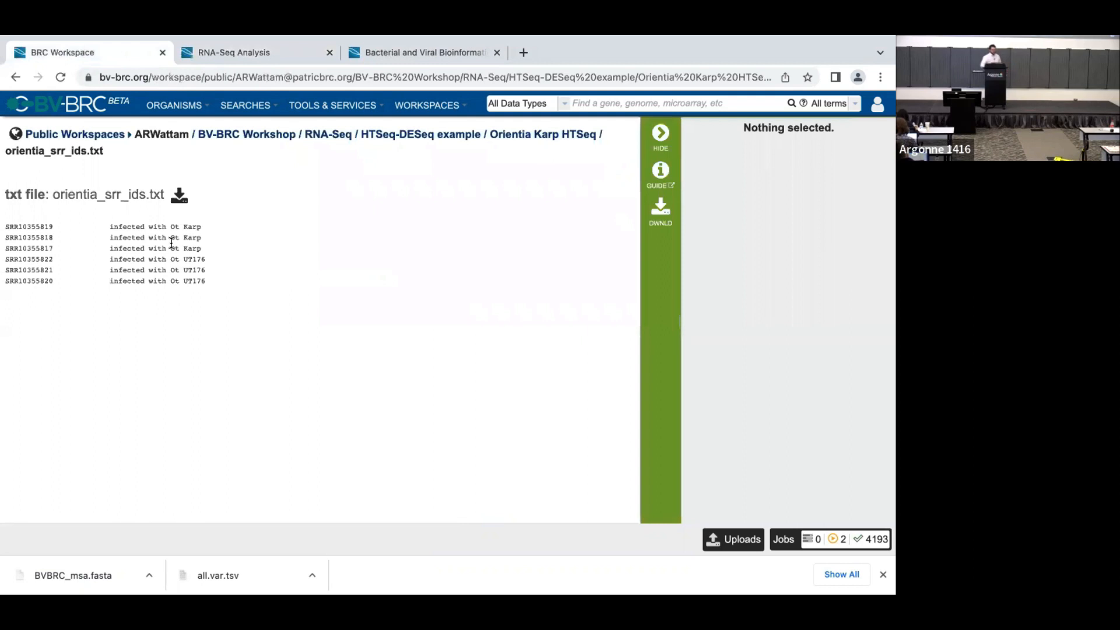
double_click(192, 227)
left_click(131, 259)
double_click(195, 259)
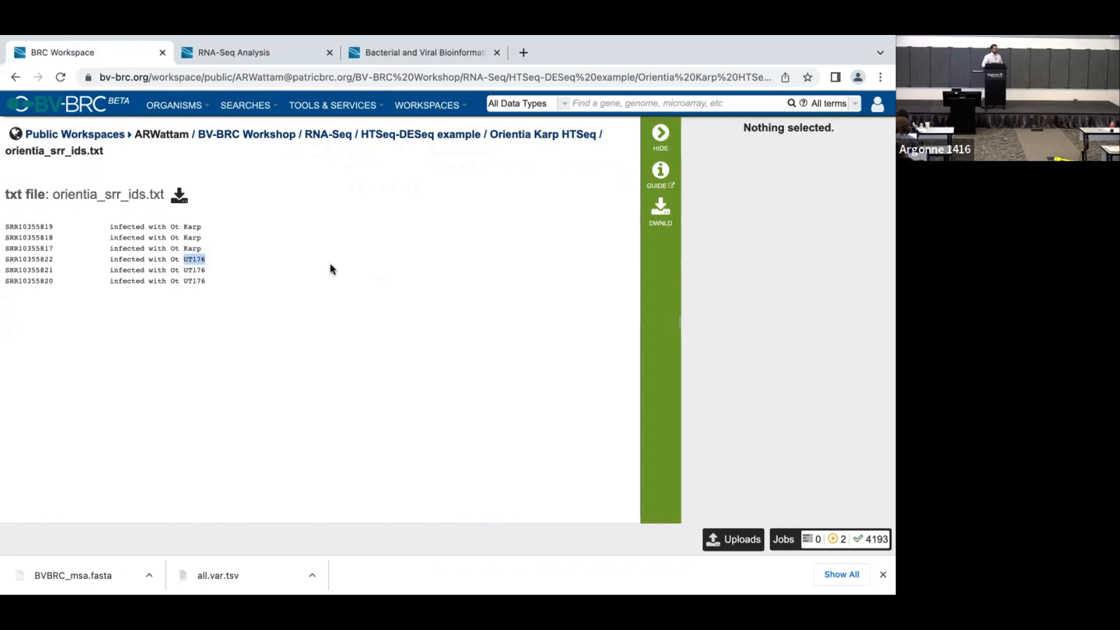
double_click(193, 226)
left_click(264, 198)
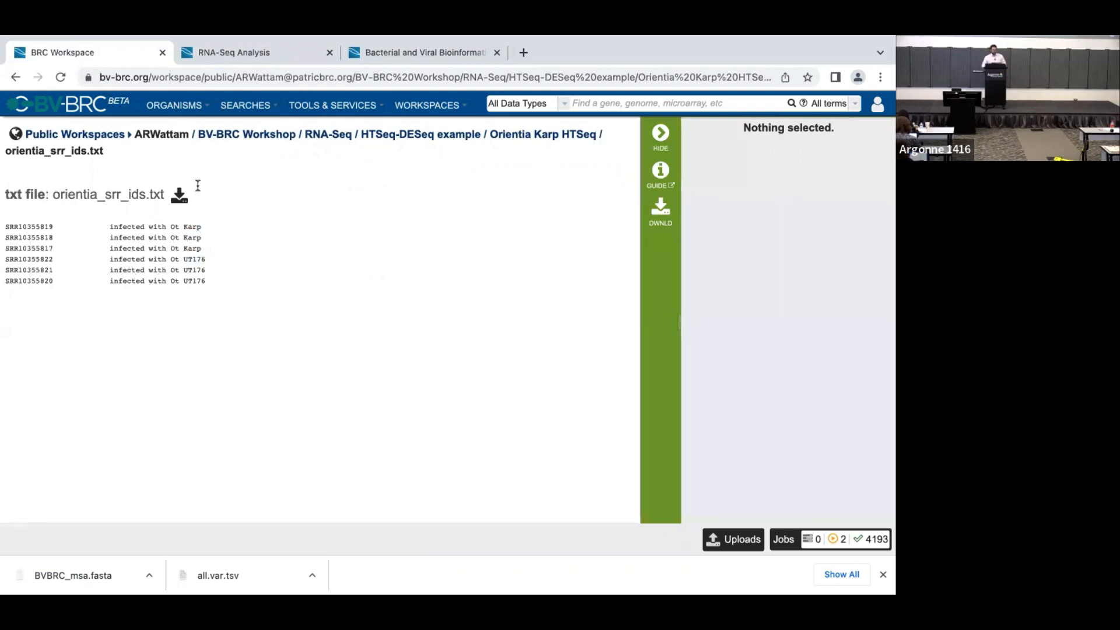
double_click(192, 226)
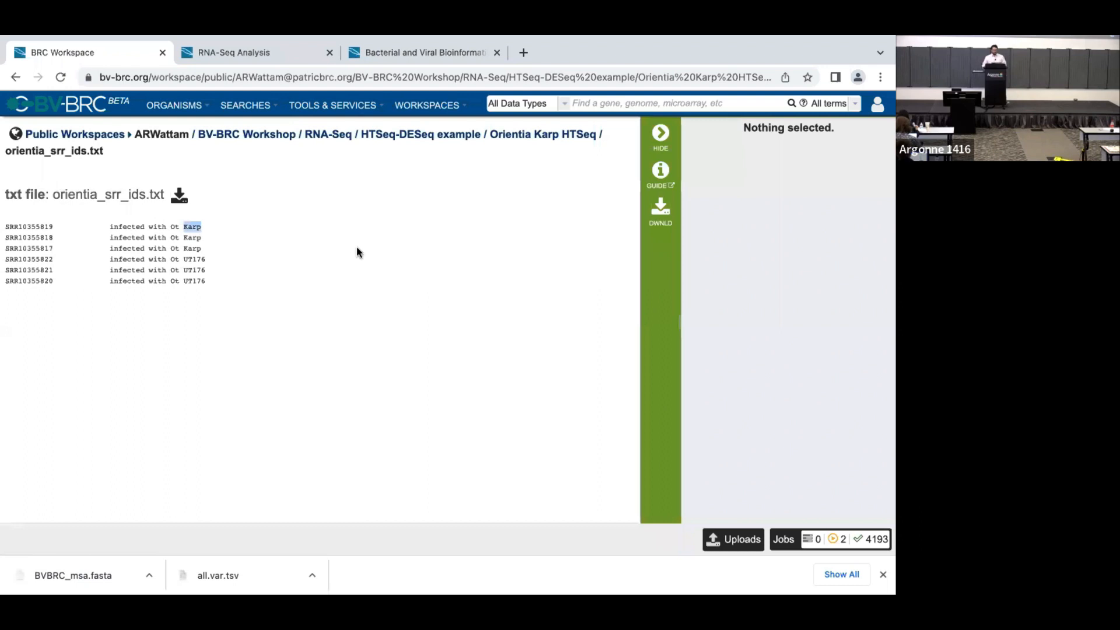
Copy the strain name Karp from orientia_srr_ids.txt and add it as a condition in the RNA-Seq job.
double_click(194, 259)
double_click(193, 226)
key("ctrl+c")
left_click(264, 59)
left_click(545, 243)
key("ctrl+v")
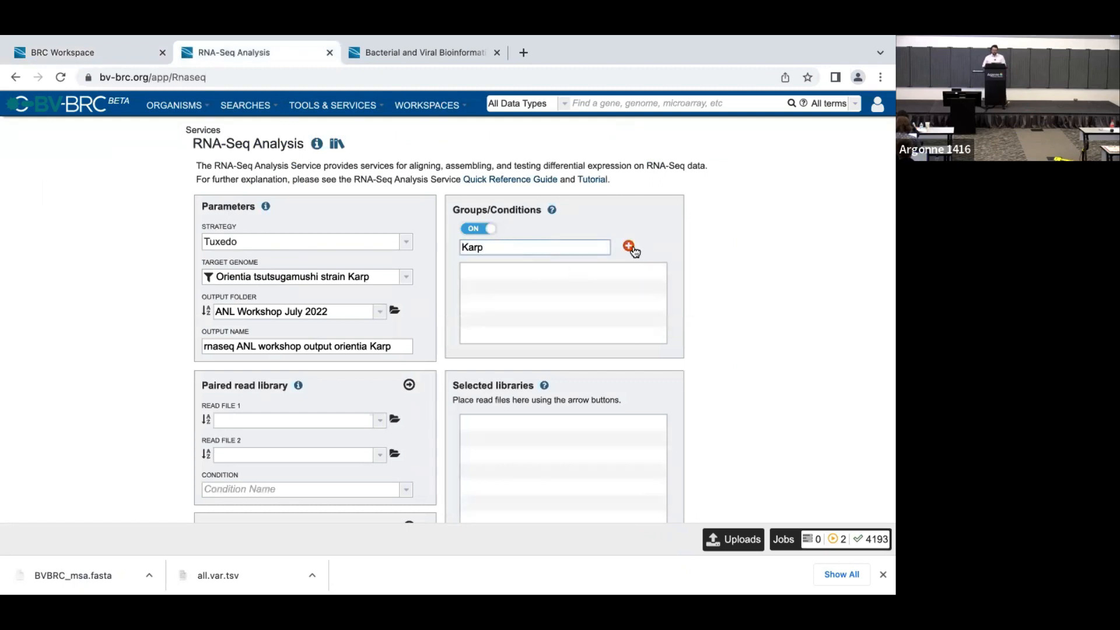
left_click(629, 246)
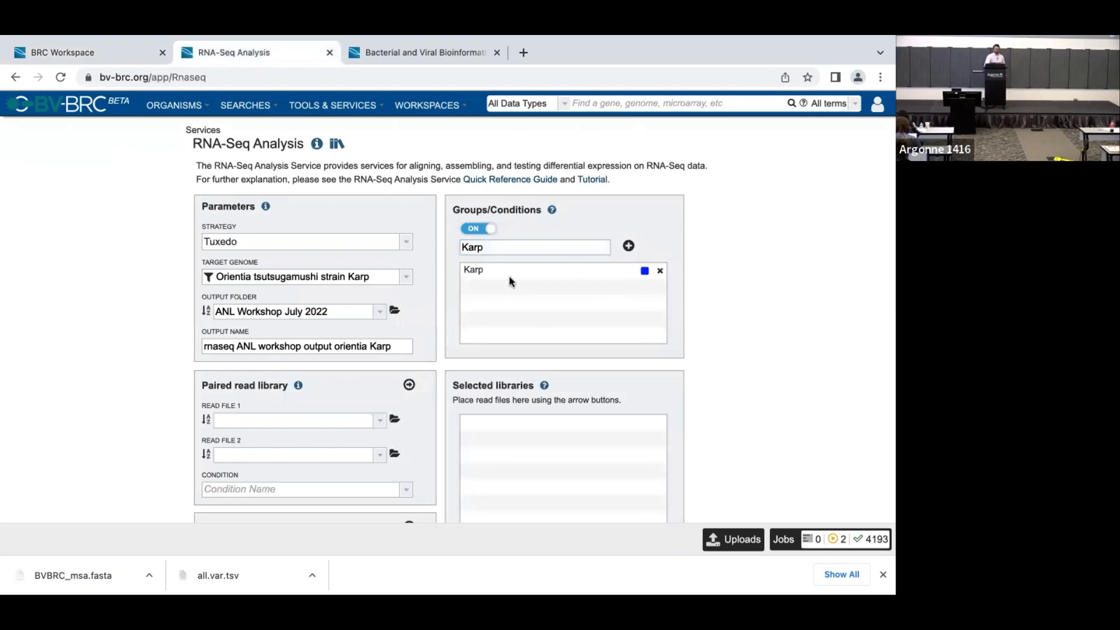
Add UT176 as a second condition for the RNA-Seq job.
double_click(495, 247)
key("BackSpace")
type("U")
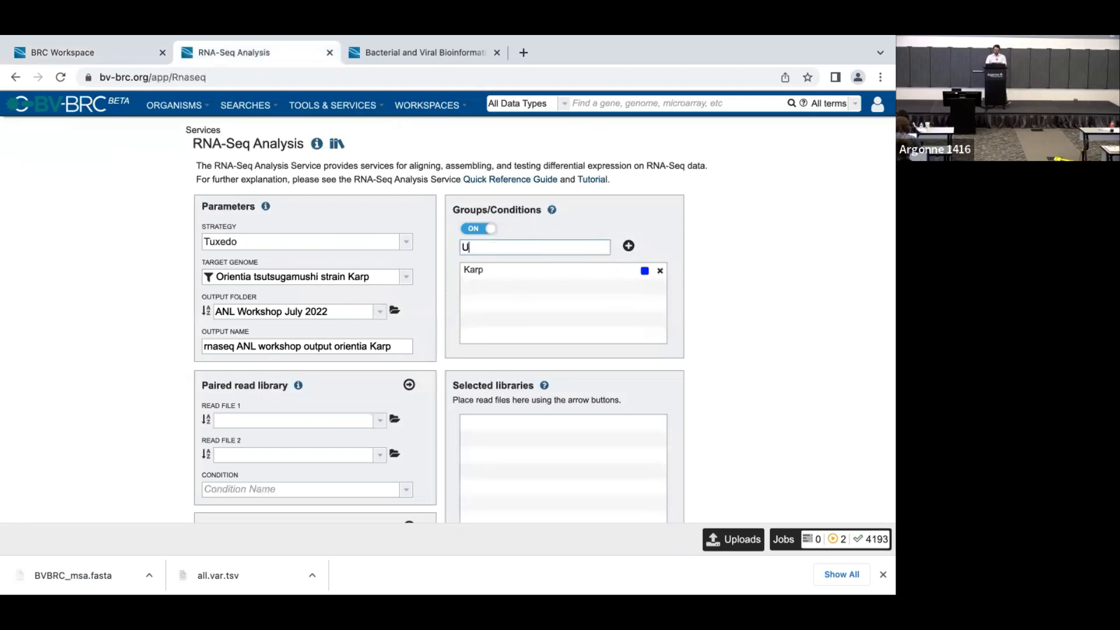
type("T176")
left_click(629, 245)
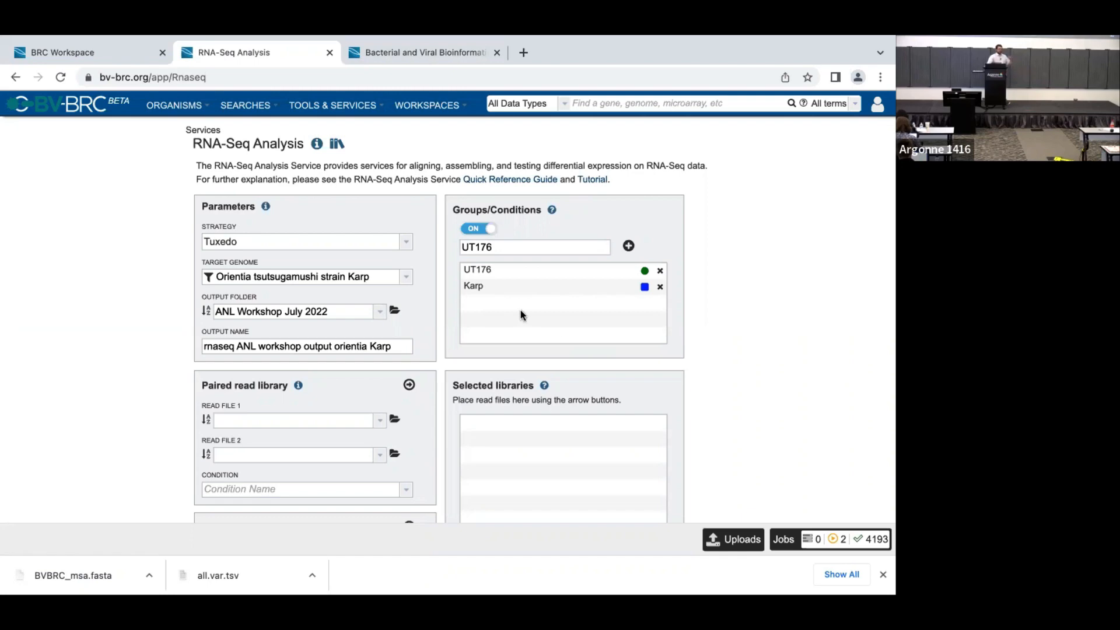
Copy the first Karp accession, SRR10355819, from orientia_srr_ids.txt into the job's SRA run accession.
scroll(478, 318, "down", 5)
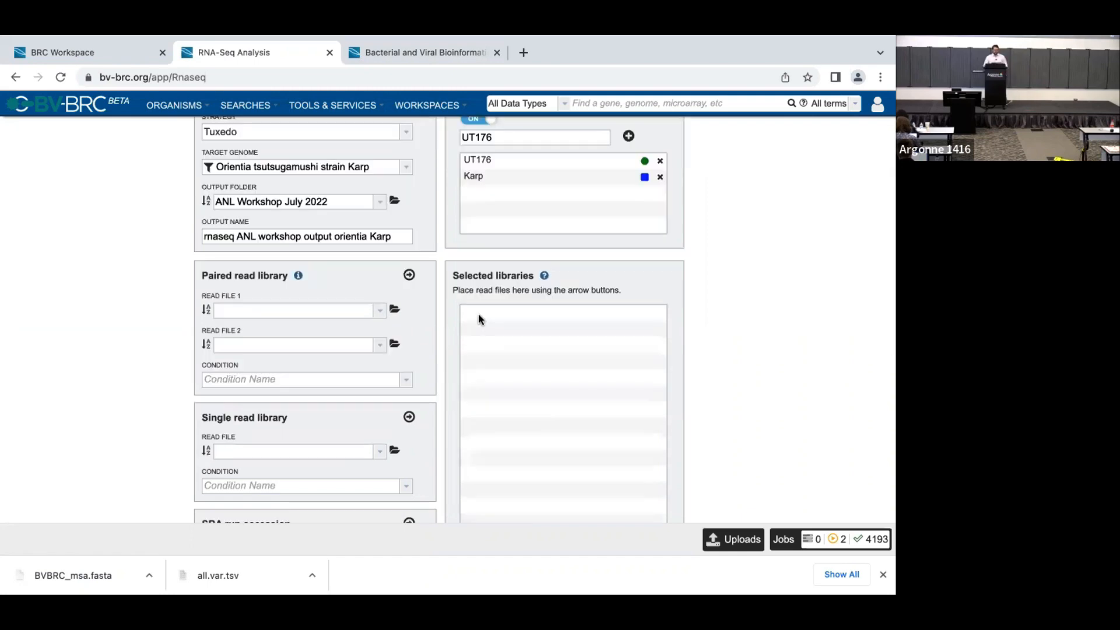
scroll(555, 228, "up", 4)
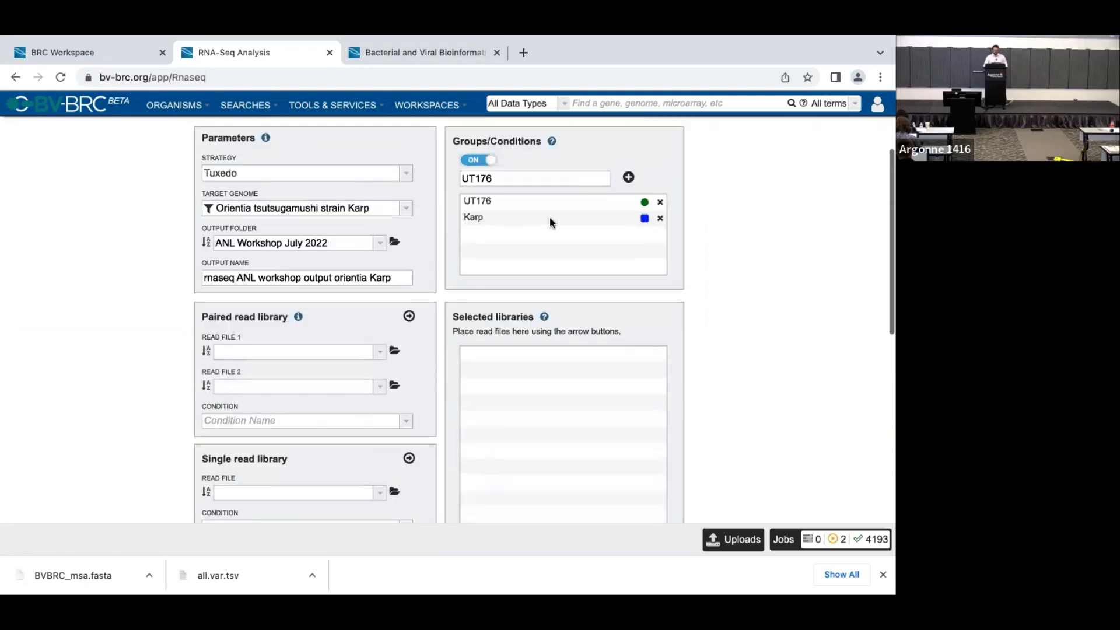
scroll(549, 219, "down", 4)
scroll(545, 224, "down", 2)
left_click(62, 52)
double_click(25, 227)
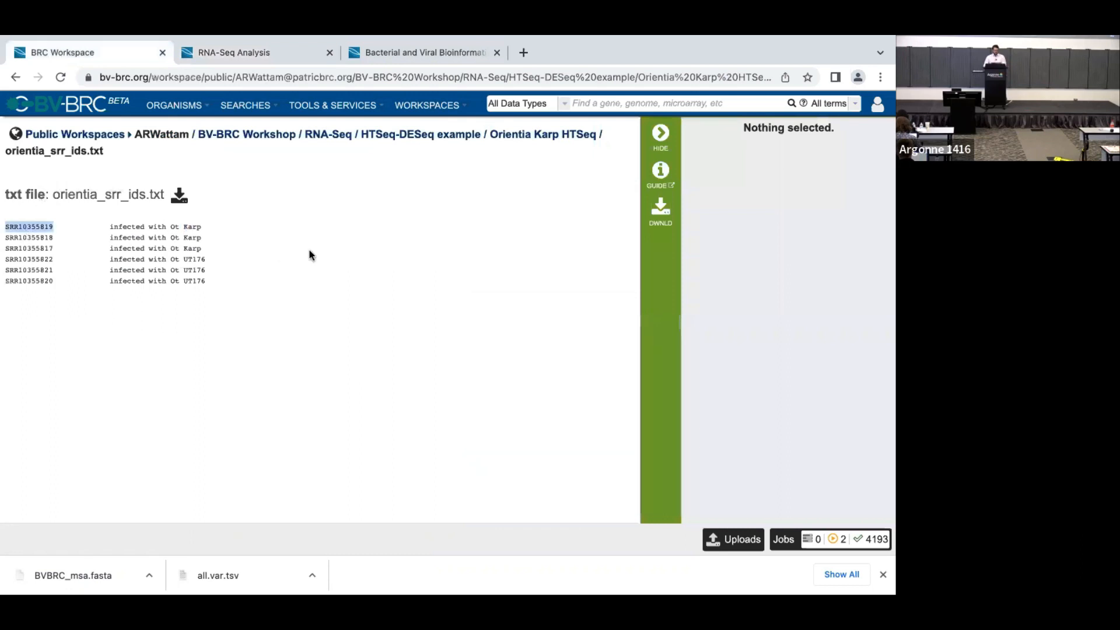
key("ctrl+c")
left_click(219, 52)
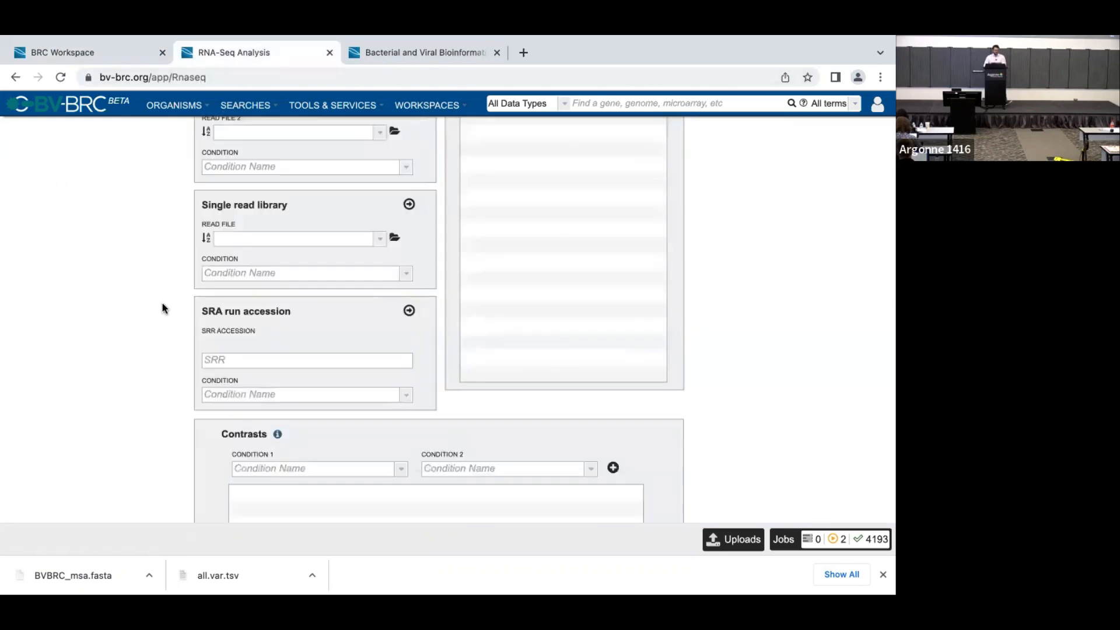
key("ctrl+v")
scroll(408, 338, "up", 1)
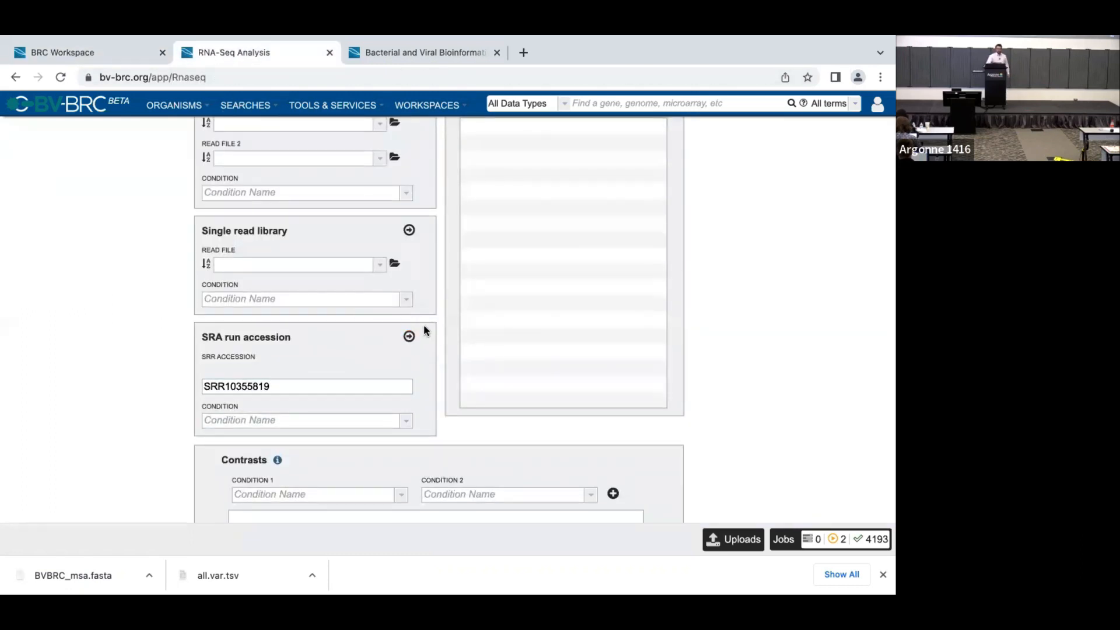
Assign the Karp condition to run SRR10355819, add it to the selected libraries and check its condition marker.
scroll(431, 321, "up", 3)
scroll(432, 318, "down", 3)
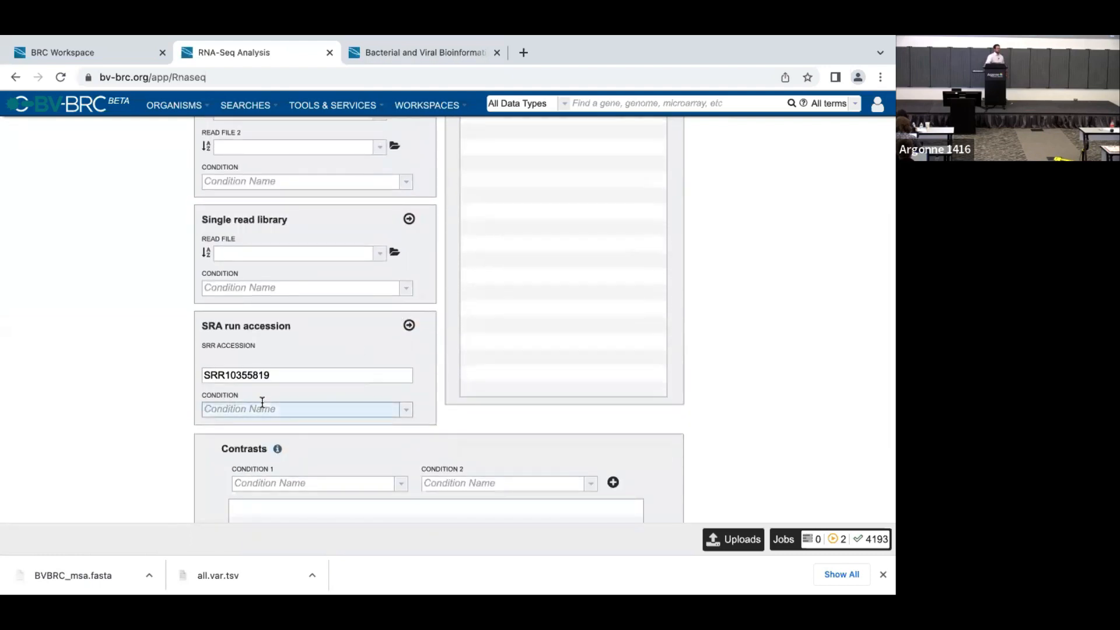
scroll(245, 389, "up", 2)
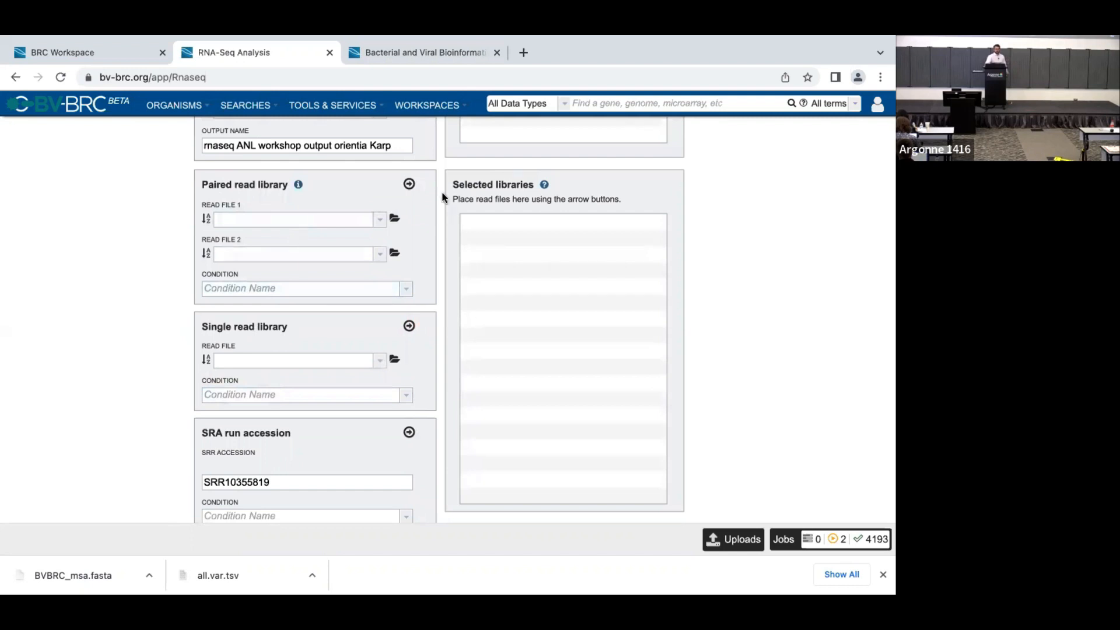
scroll(365, 312, "down", 3)
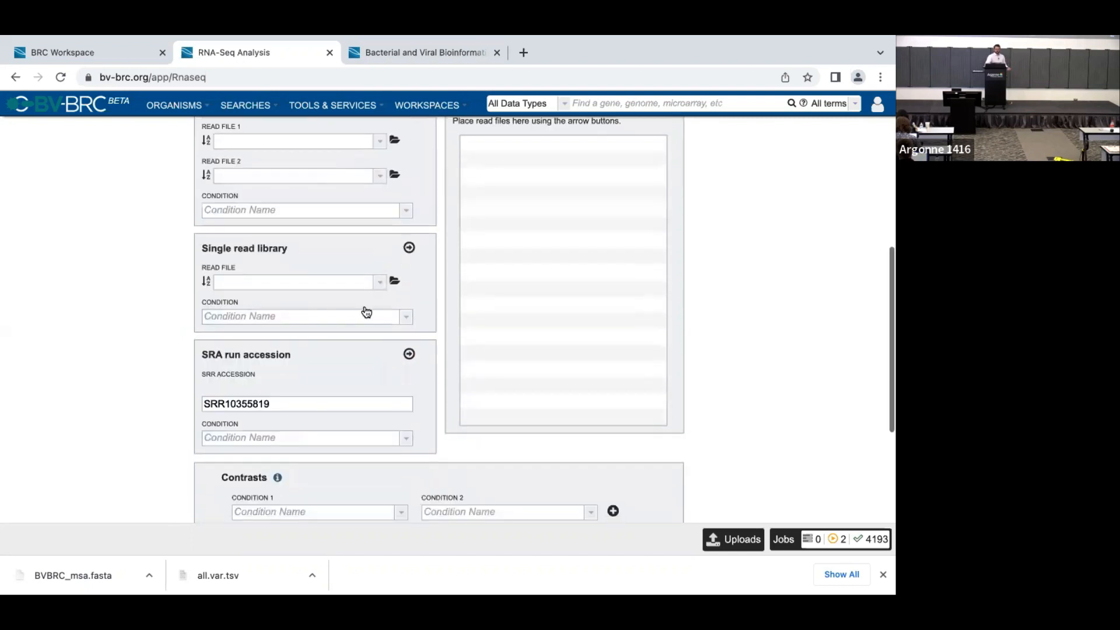
left_click(93, 52)
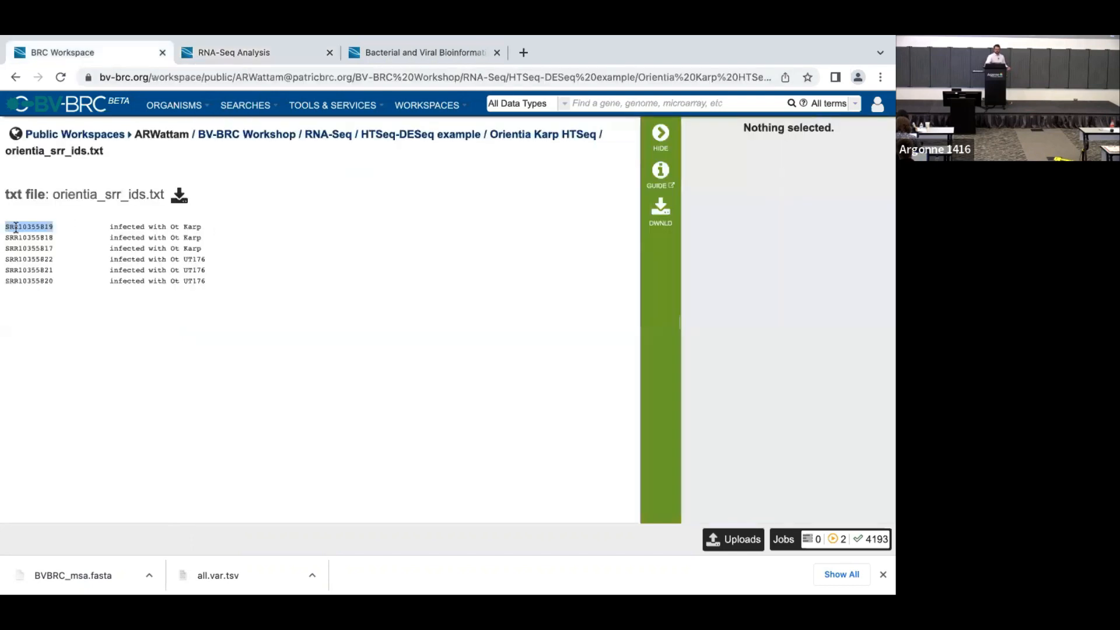
left_click(198, 54)
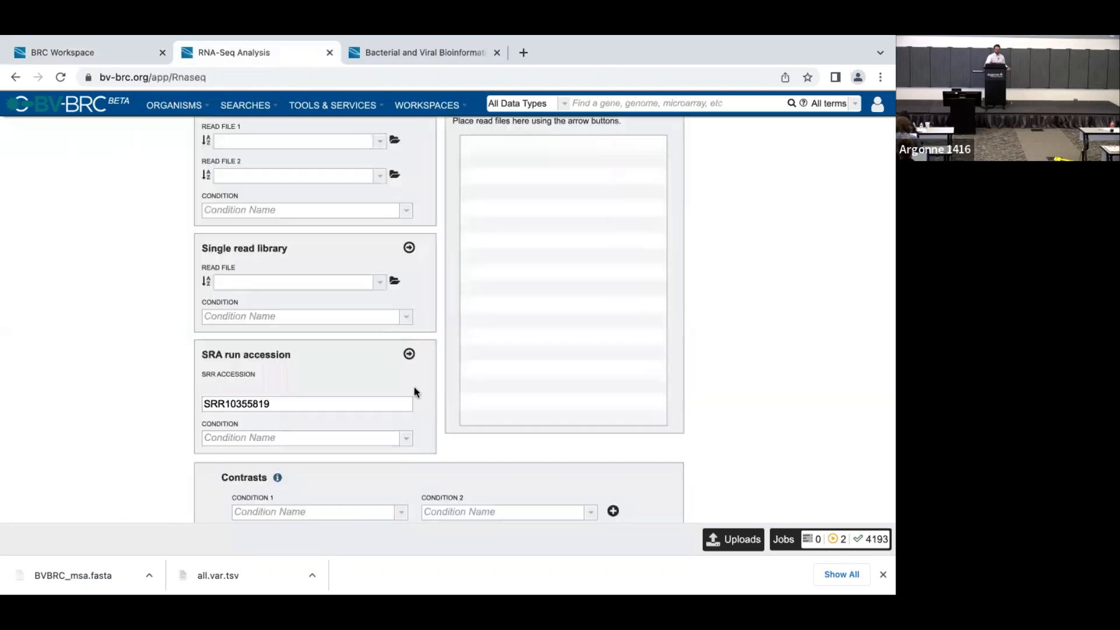
left_click(406, 439)
left_click(385, 454)
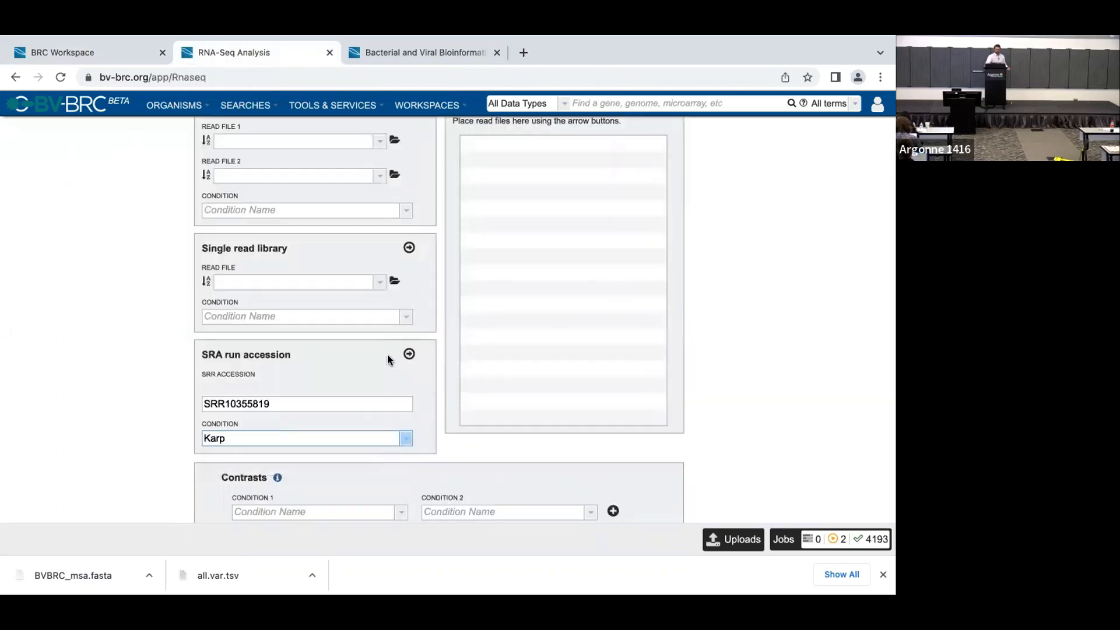
left_click(408, 356)
scroll(523, 188, "up", 2)
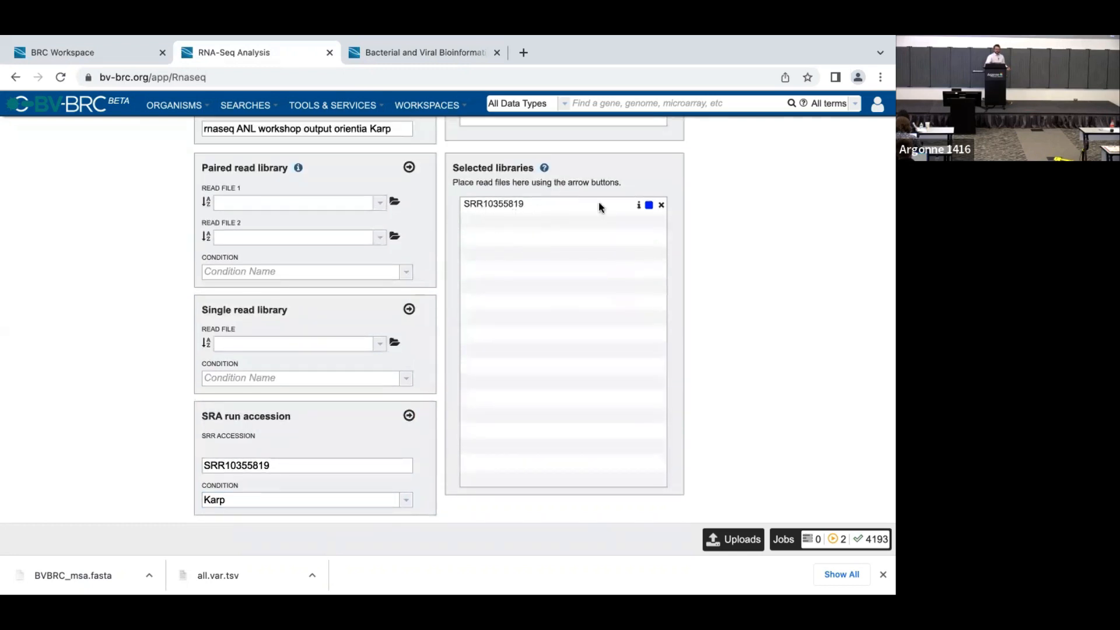
mouse_move(650, 209)
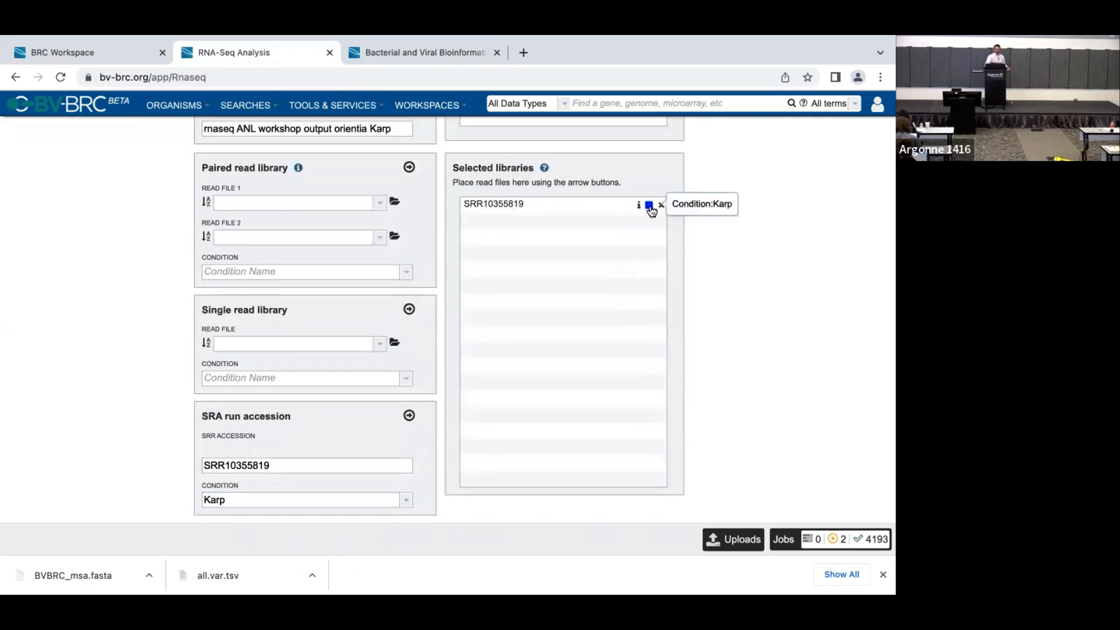
scroll(646, 210, "up", 2)
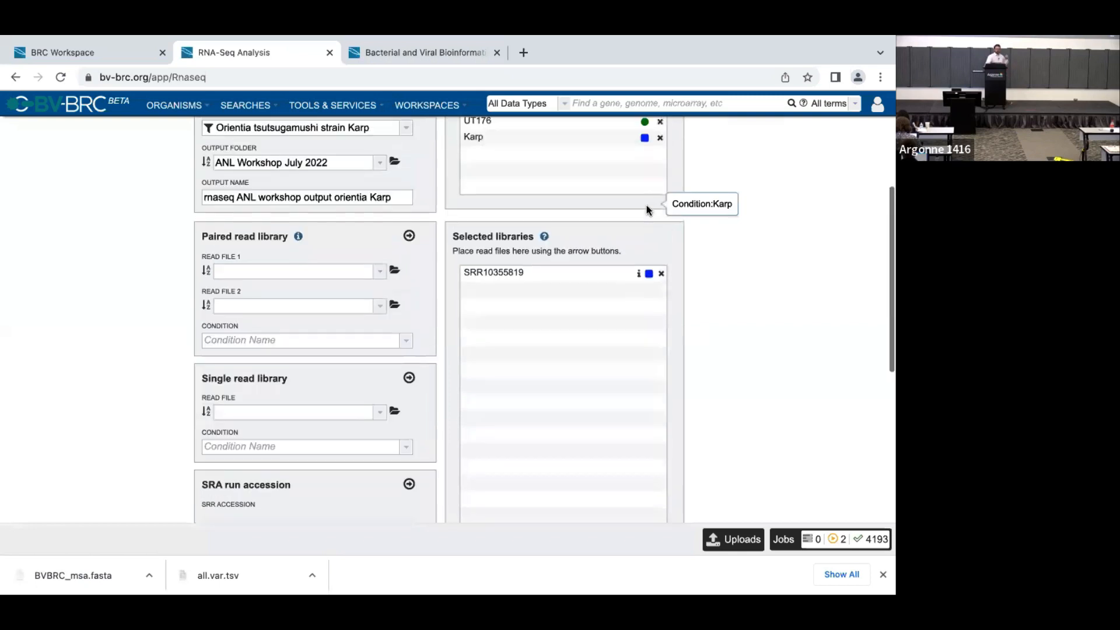
Copy accession SRR10355818 from orientia_srr_ids.txt and add it to the selected libraries under the Karp condition.
scroll(645, 210, "down", 3)
left_click(87, 54)
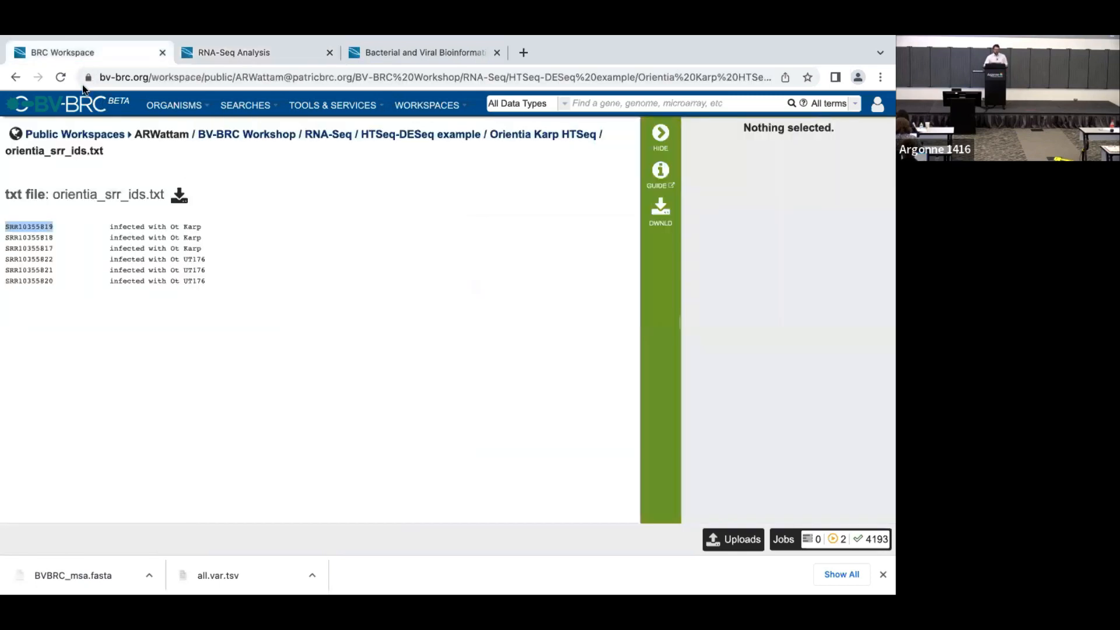
double_click(28, 237)
key("ctrl+c")
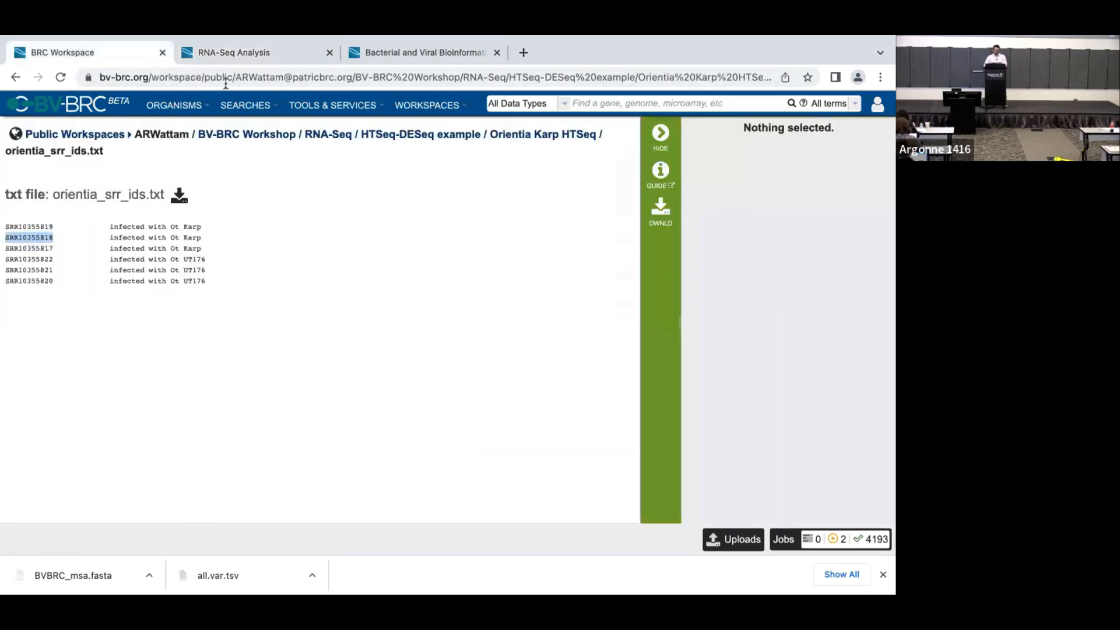
left_click(222, 50)
key("ctrl+a")
key("ctrl+v")
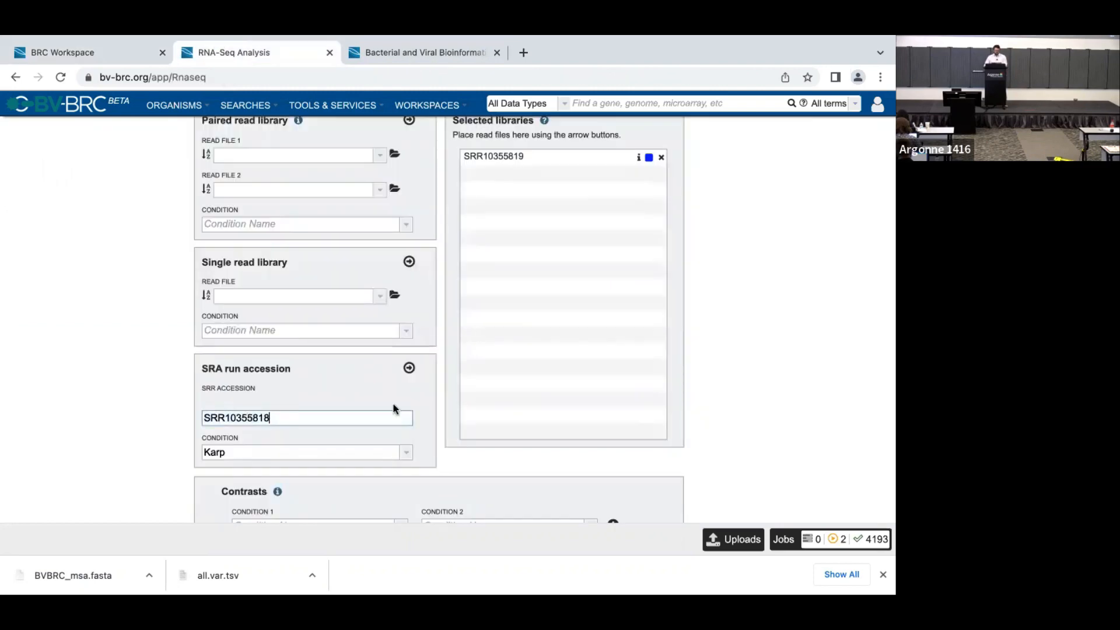
left_click(409, 368)
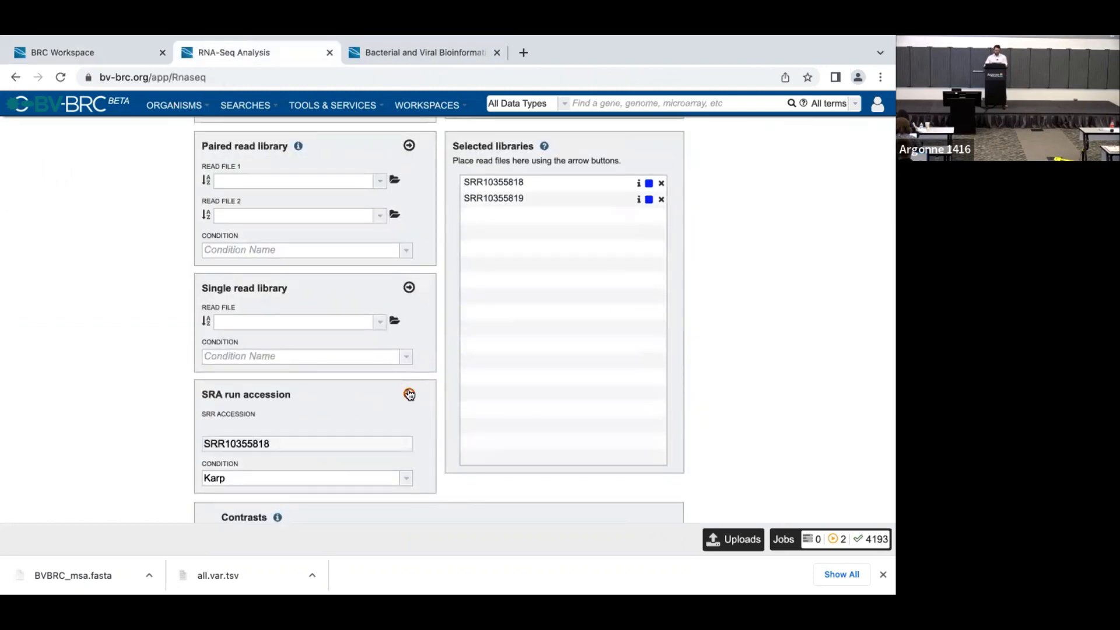
Copy accession SRR10355817 from orientia_srr_ids.txt and add it to the selected libraries under the Karp condition.
left_click(76, 52)
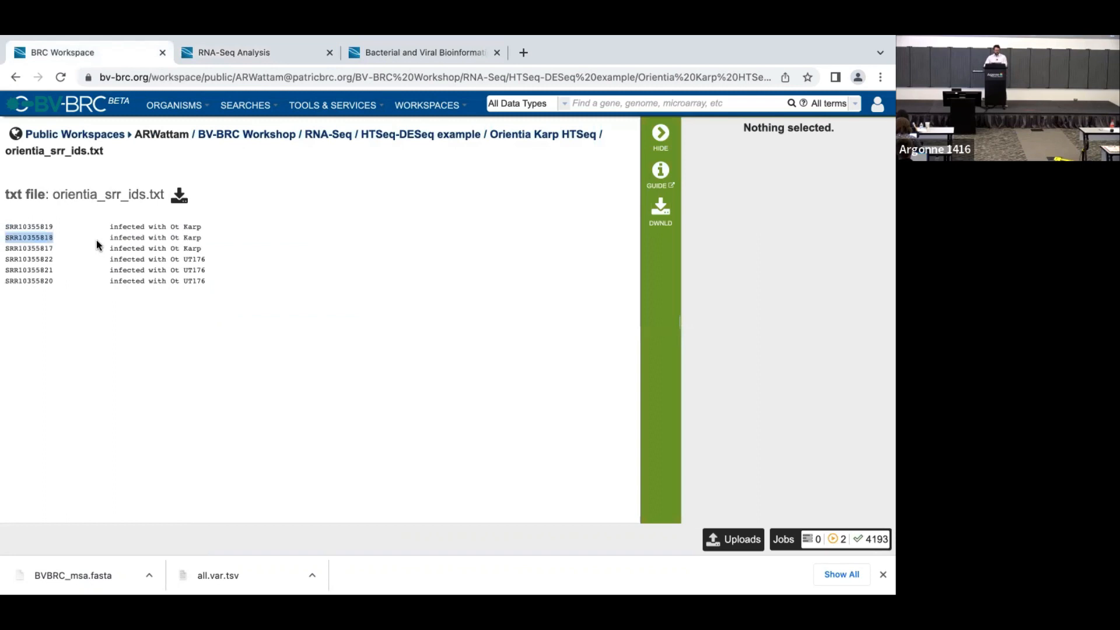
double_click(47, 249)
key("ctrl+c")
left_click(243, 58)
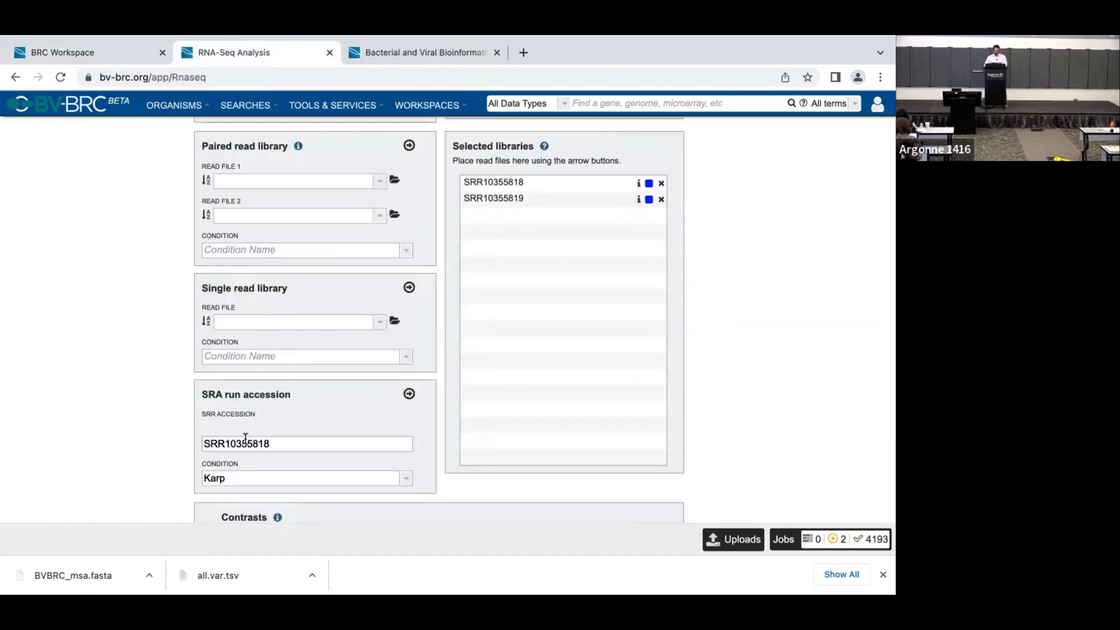
left_click(245, 443)
key("ctrl+a")
key("ctrl+v")
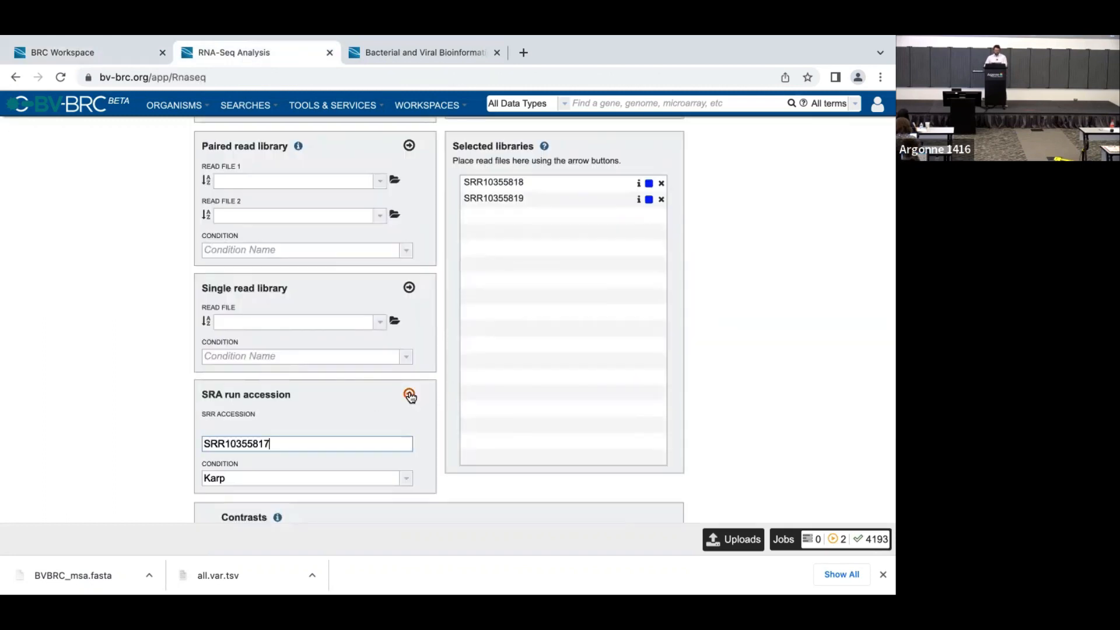
scroll(410, 396, "up", 1)
left_click(409, 420)
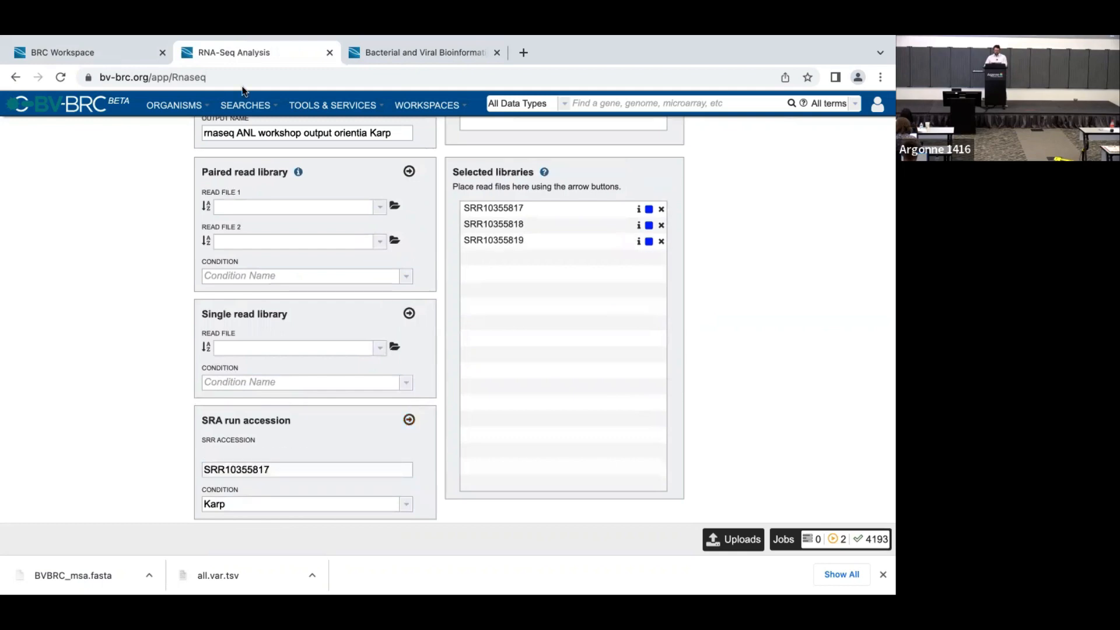
Copy accession SRR10355822 from orientia_srr_ids.txt, assign it the UT176 condition and add it to the selected libraries.
left_click(111, 58)
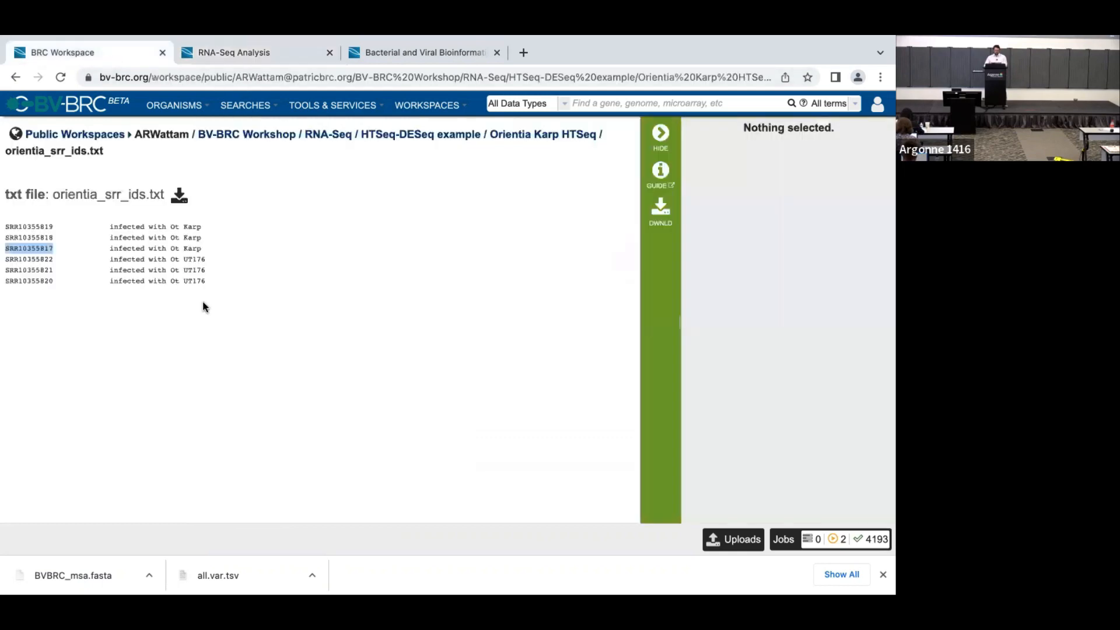
double_click(35, 259)
left_click(233, 53)
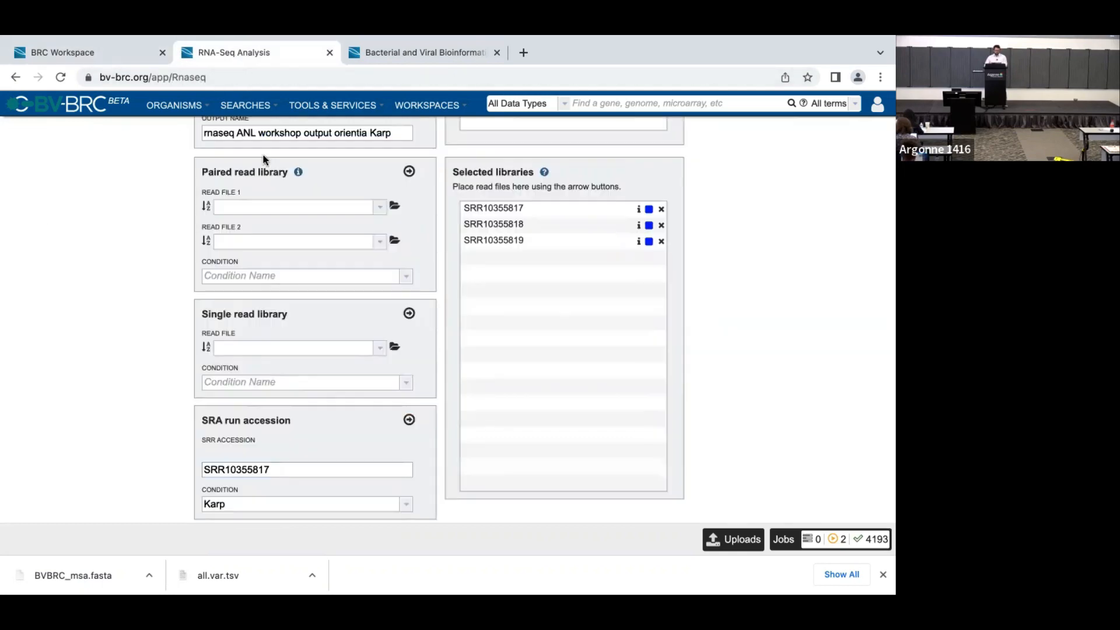
double_click(248, 469)
key("ctrl+v")
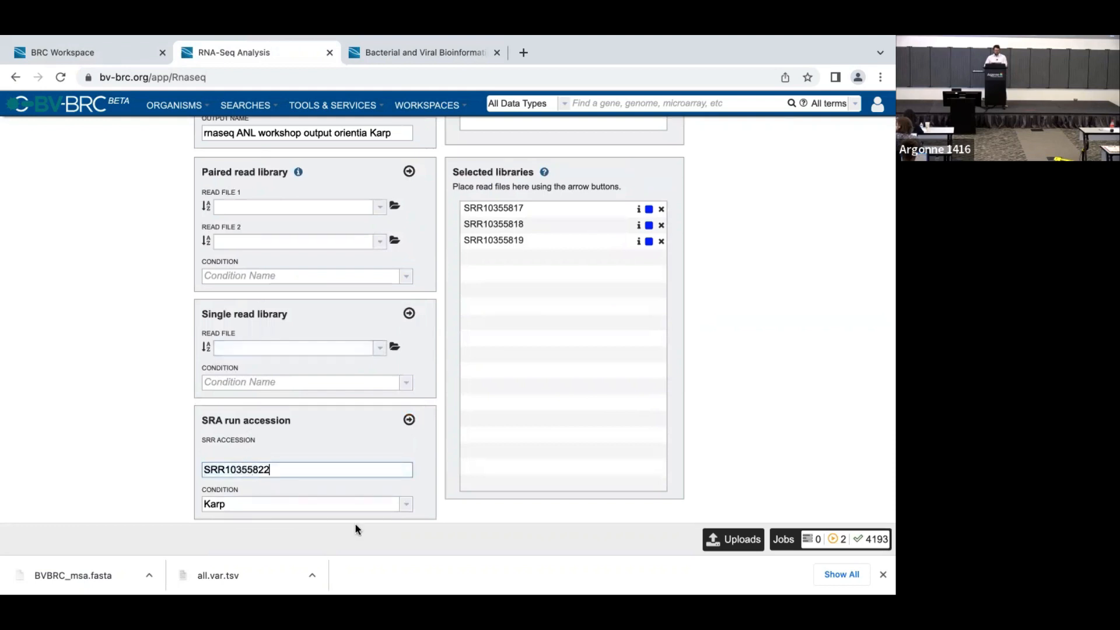
left_click(406, 504)
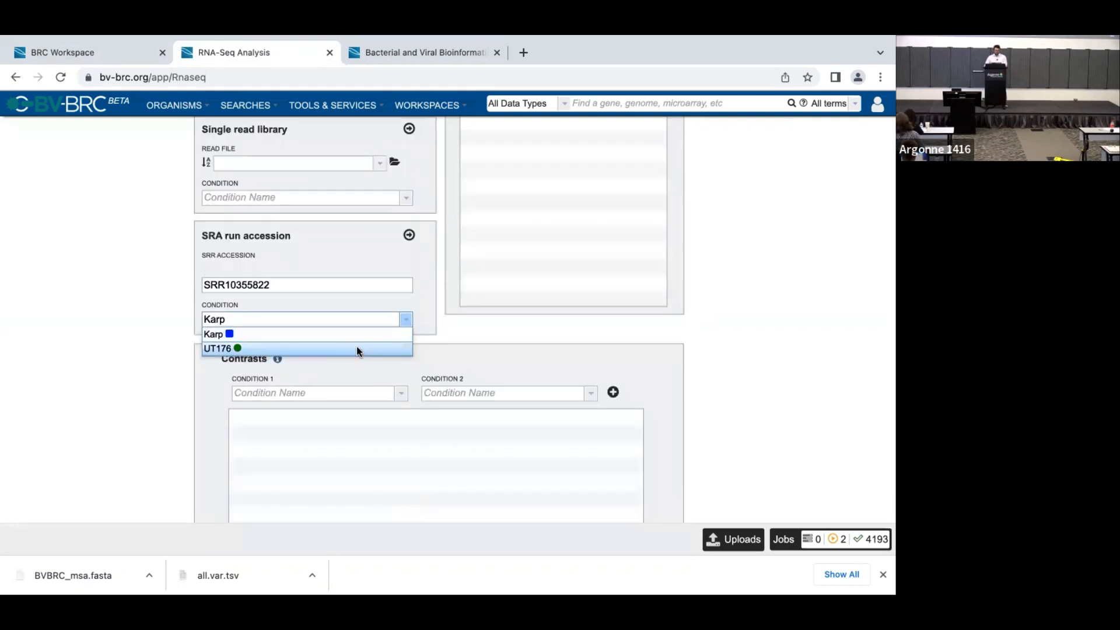
left_click(359, 348)
scroll(408, 250, "up", 3)
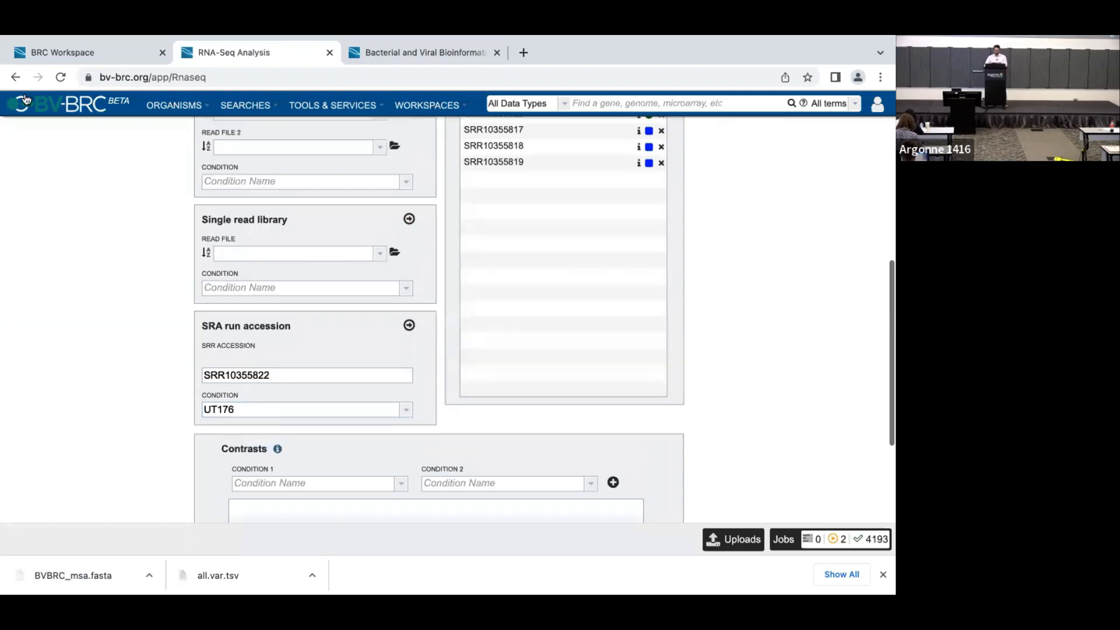
Copy accession SRR10355821 from orientia_srr_ids.txt and add it to the selected libraries under the UT176 condition.
left_click(55, 55)
double_click(29, 269)
key("super+c")
left_click(225, 56)
double_click(264, 374)
key("super+v")
scroll(403, 360, "up", 1)
left_click(410, 353)
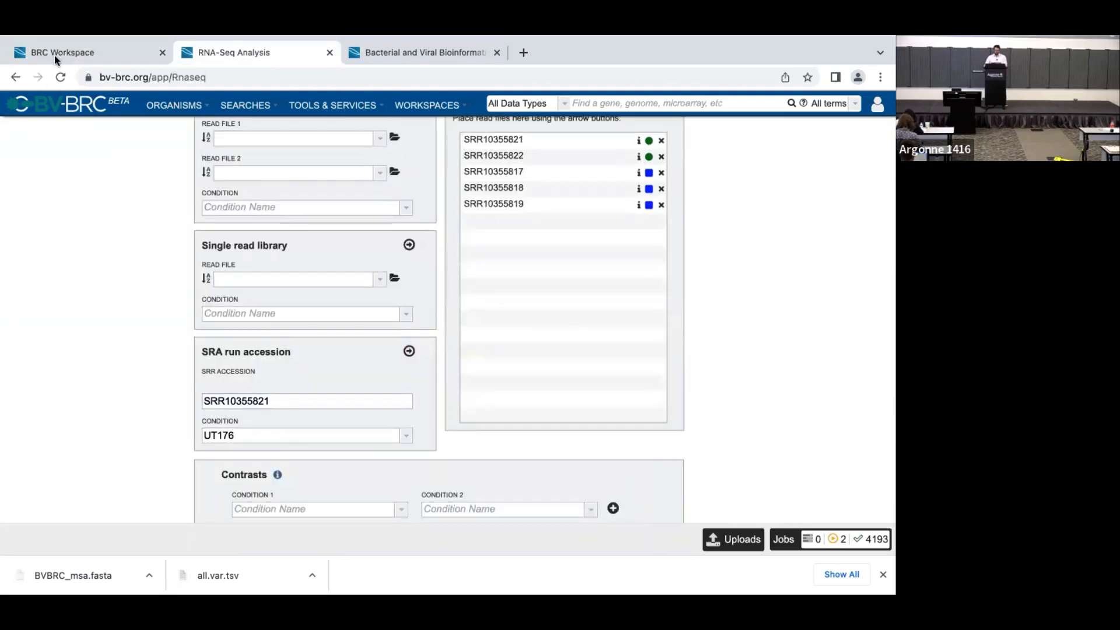
Copy accession SRR10355820 from orientia_srr_ids.txt and add it to the selected libraries under the UT176 condition.
left_click(57, 58)
double_click(29, 280)
key("super+c")
left_click(228, 55)
double_click(257, 401)
key("super+v")
left_click(409, 352)
scroll(108, 317, "up", 2)
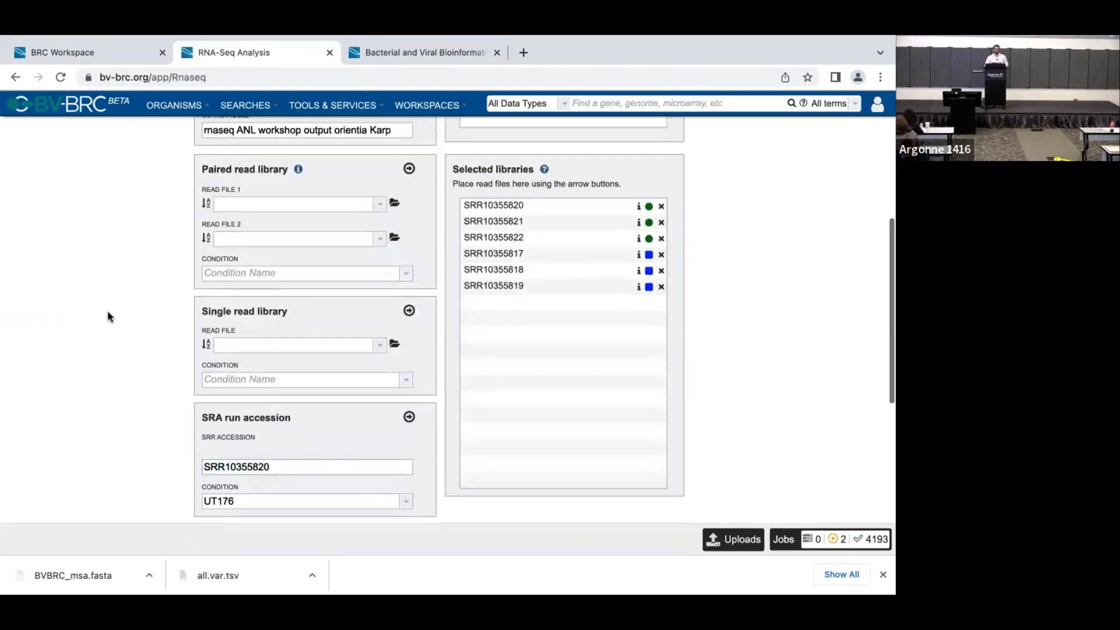
Change the RNA-Seq analysis strategy to HTSeq-DESeq.
scroll(109, 317, "up", 3)
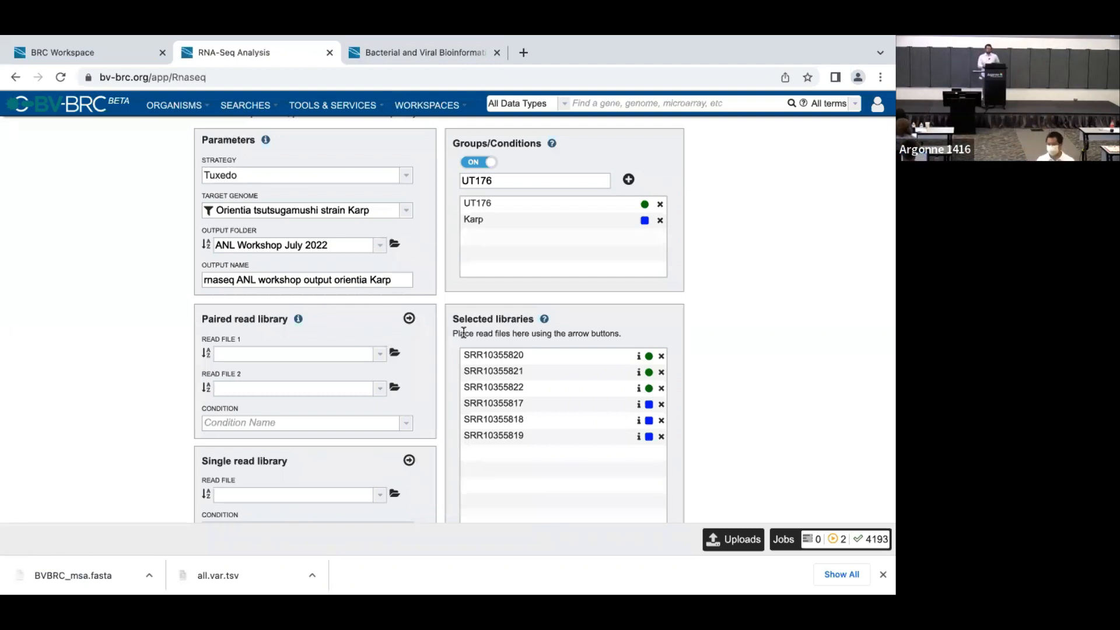
left_click(275, 175)
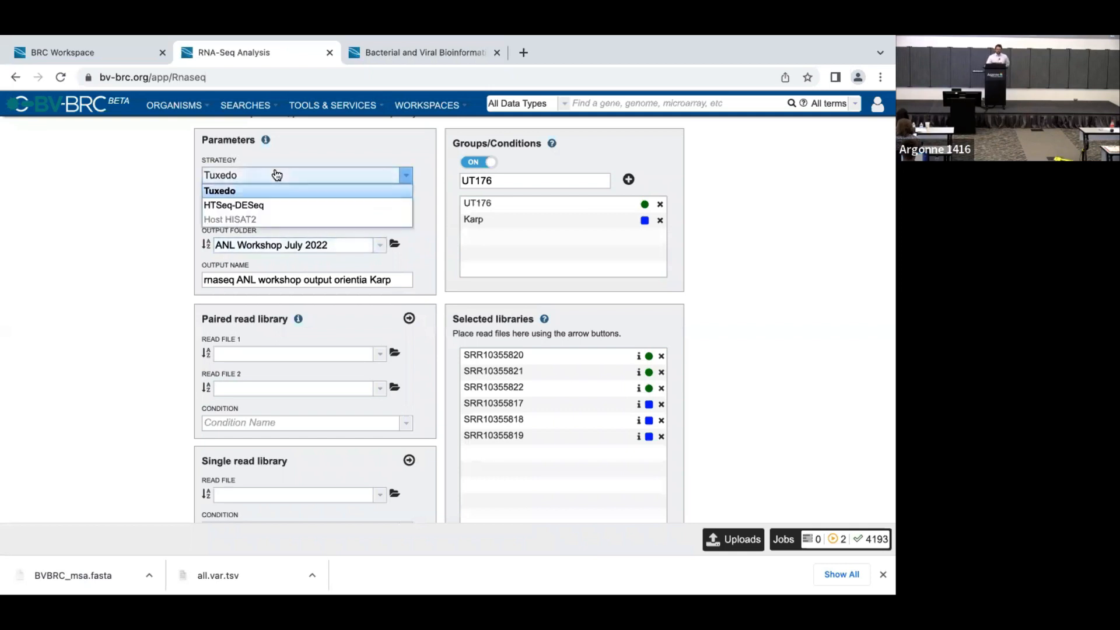
left_click(358, 210)
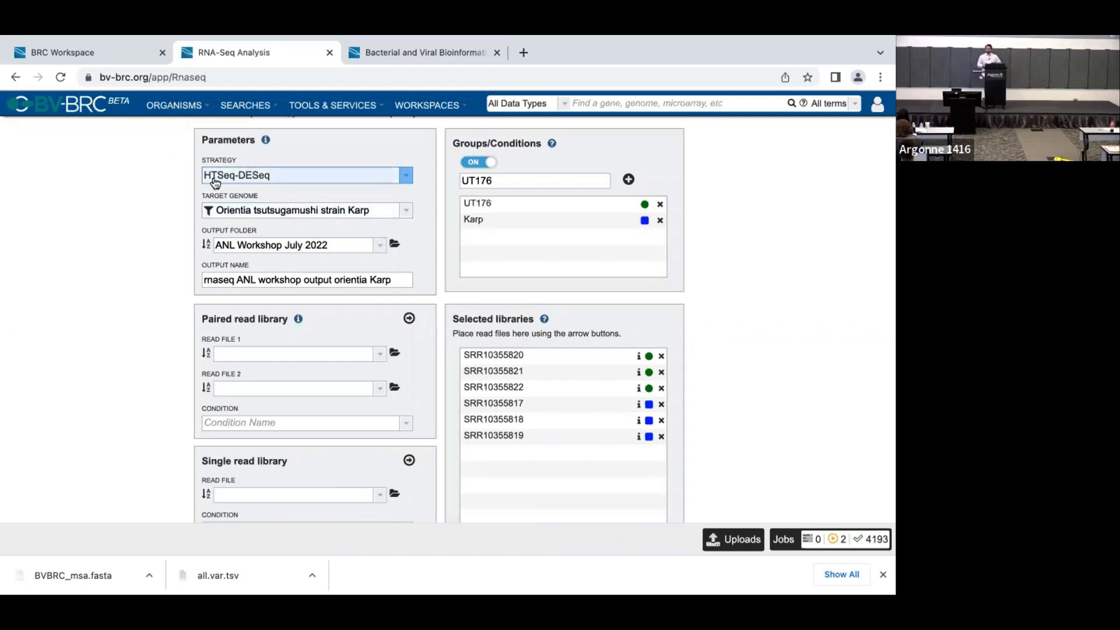
Add a contrast with Karp as condition 1 and UT176 as condition 2.
scroll(72, 295, "down", 1)
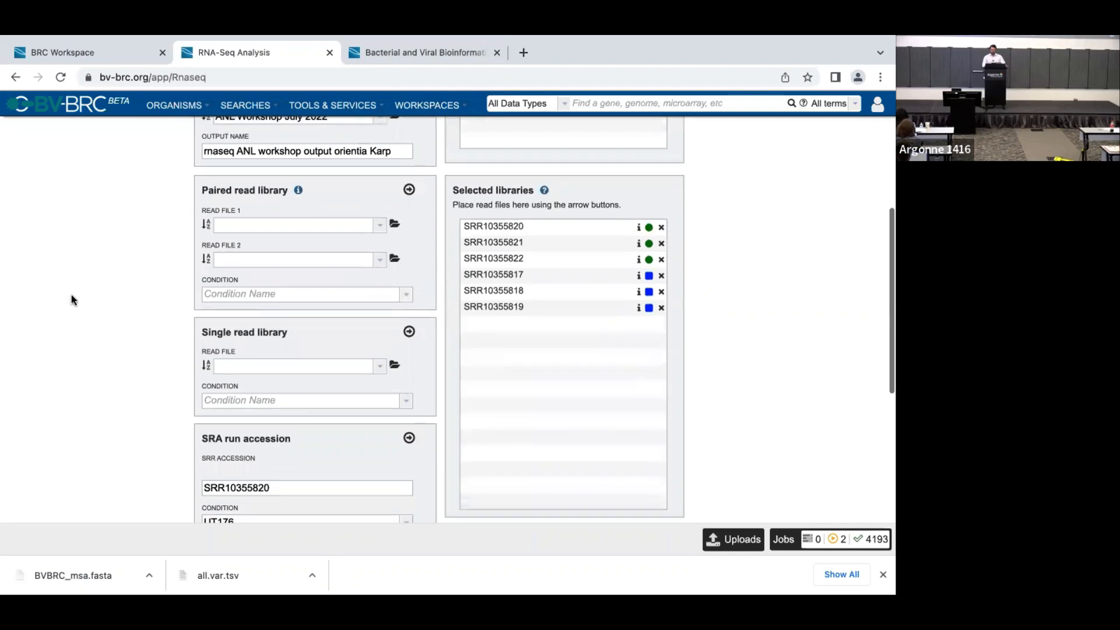
scroll(590, 243, "down", 5)
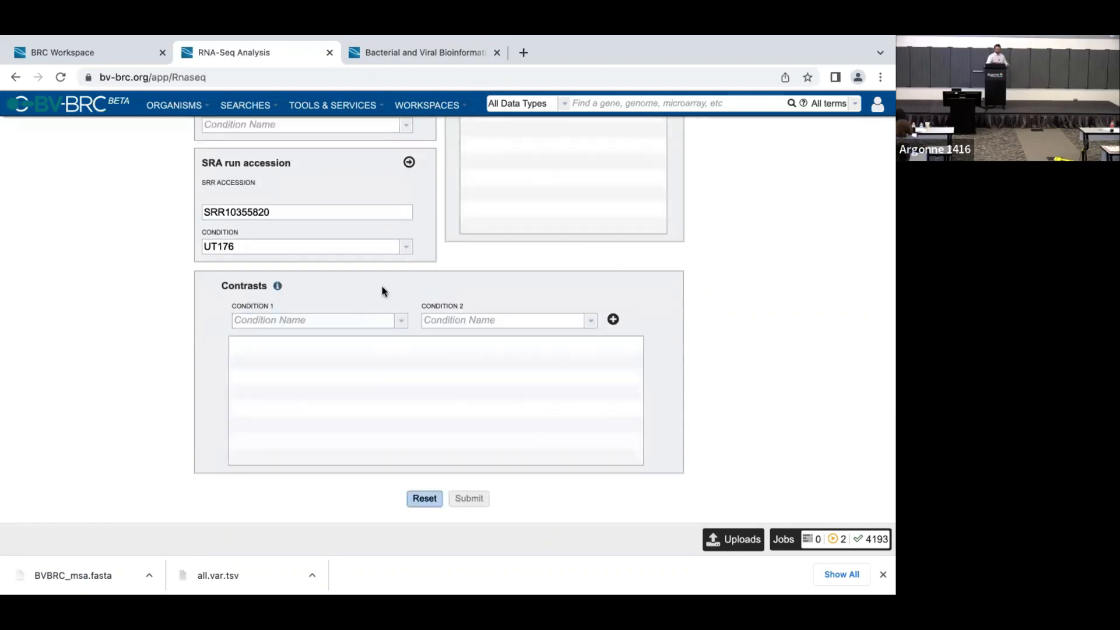
scroll(383, 289, "up", 3)
scroll(388, 294, "down", 3)
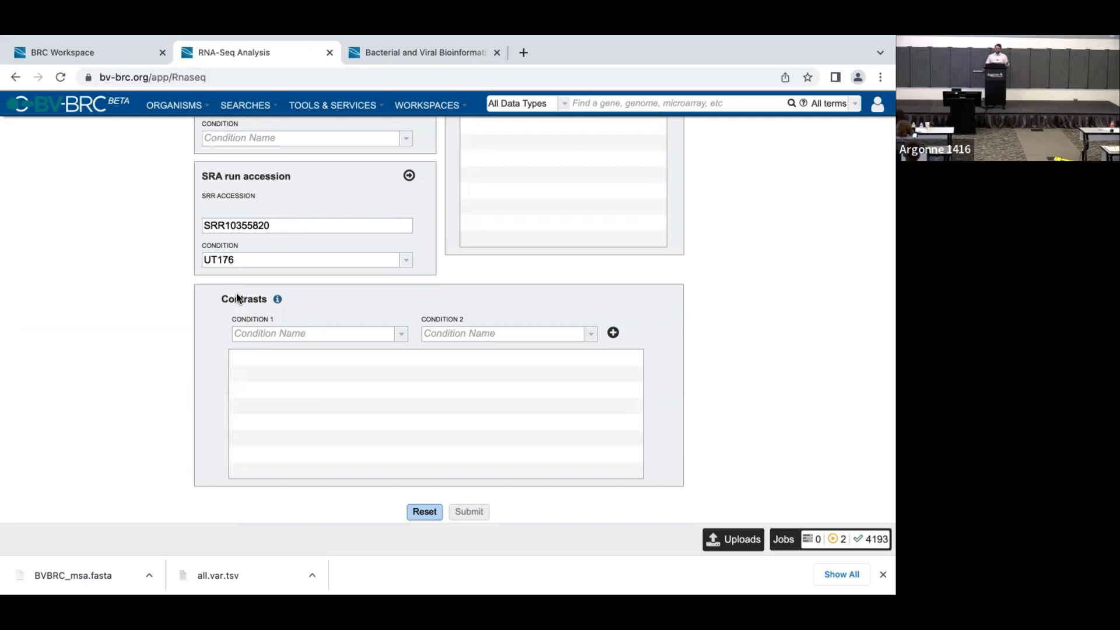
left_click(401, 334)
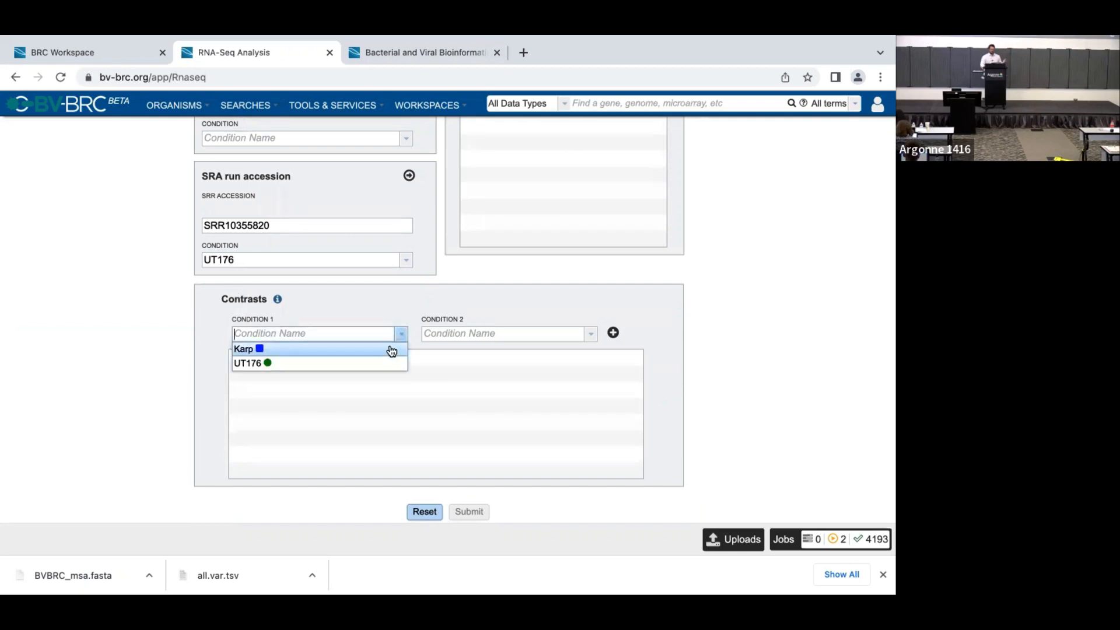
left_click(391, 348)
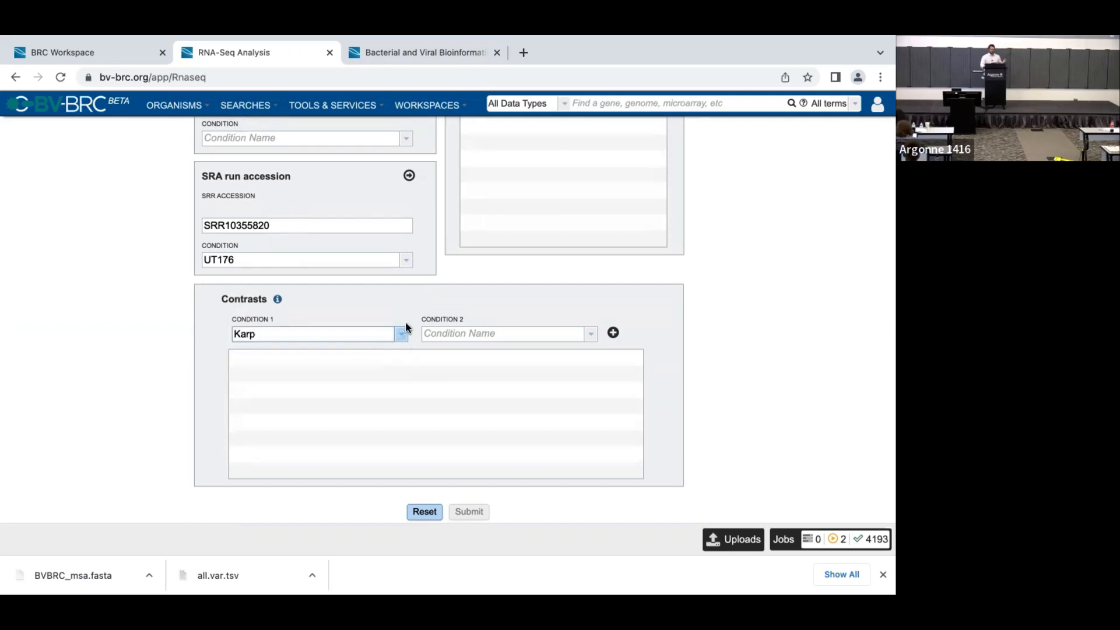
left_click(590, 333)
left_click(580, 357)
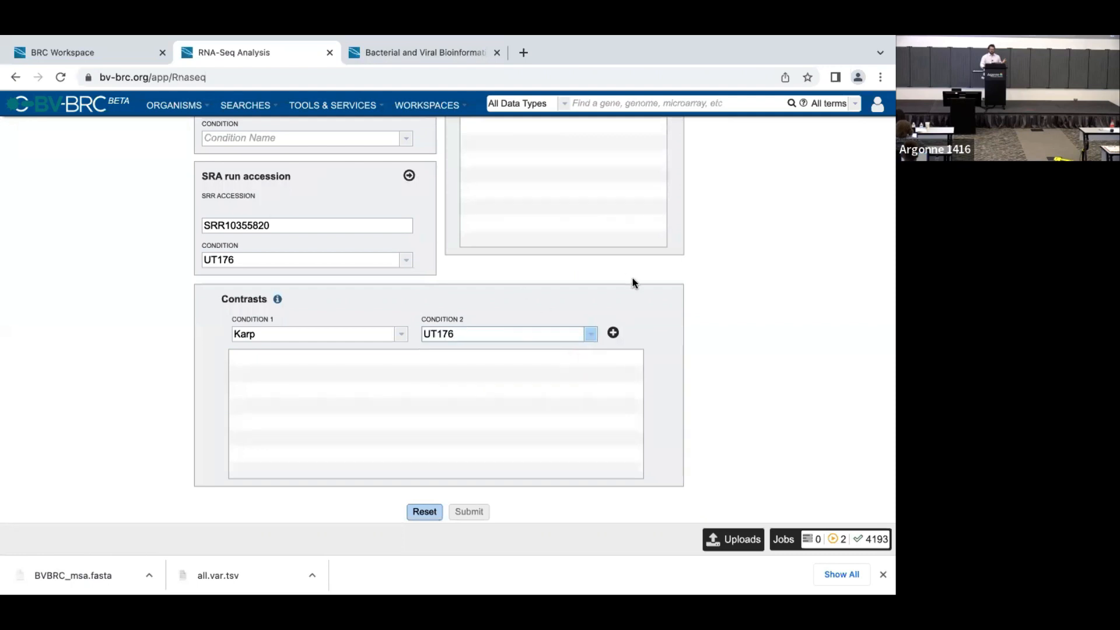
left_click(612, 333)
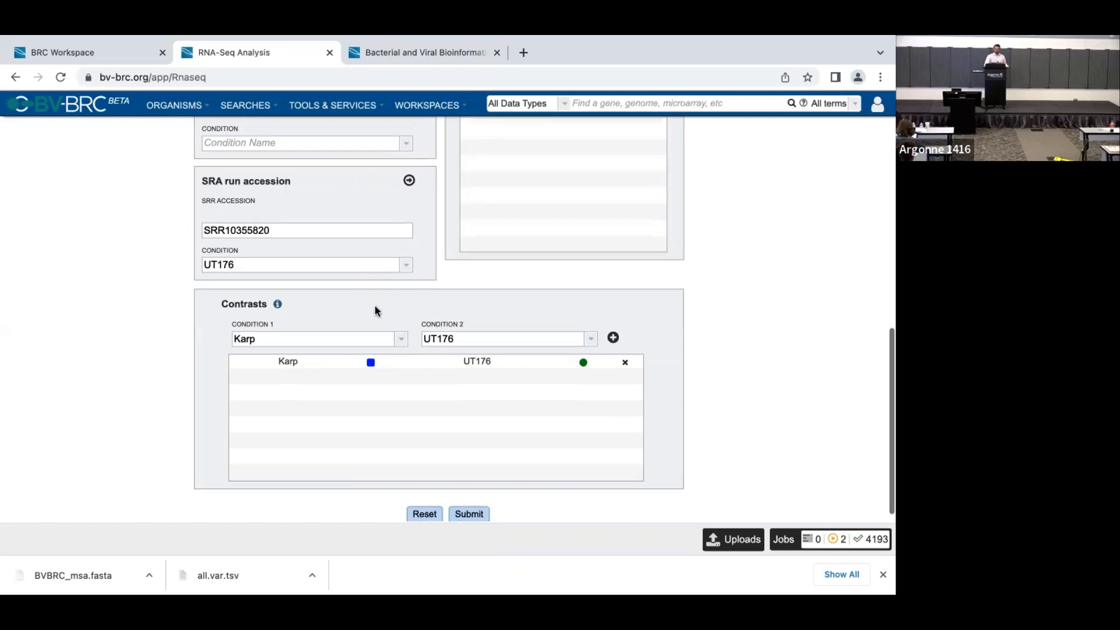
Review the completed RNA-Seq form and submit the job.
scroll(374, 306, "up", 5)
scroll(385, 310, "down", 4)
scroll(389, 315, "down", 2)
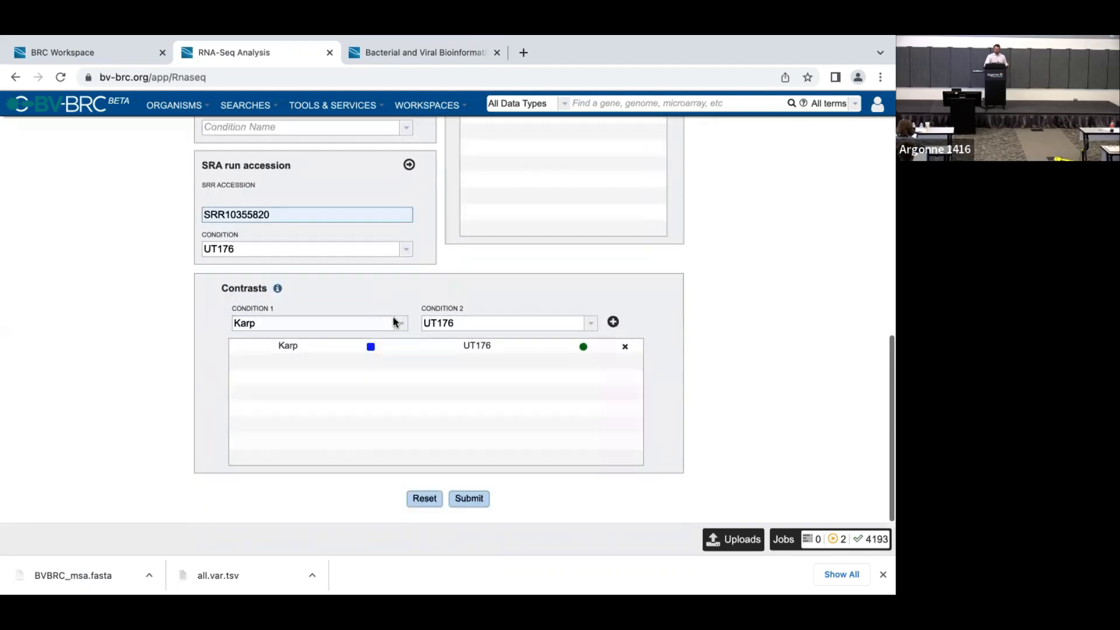
left_click(487, 502)
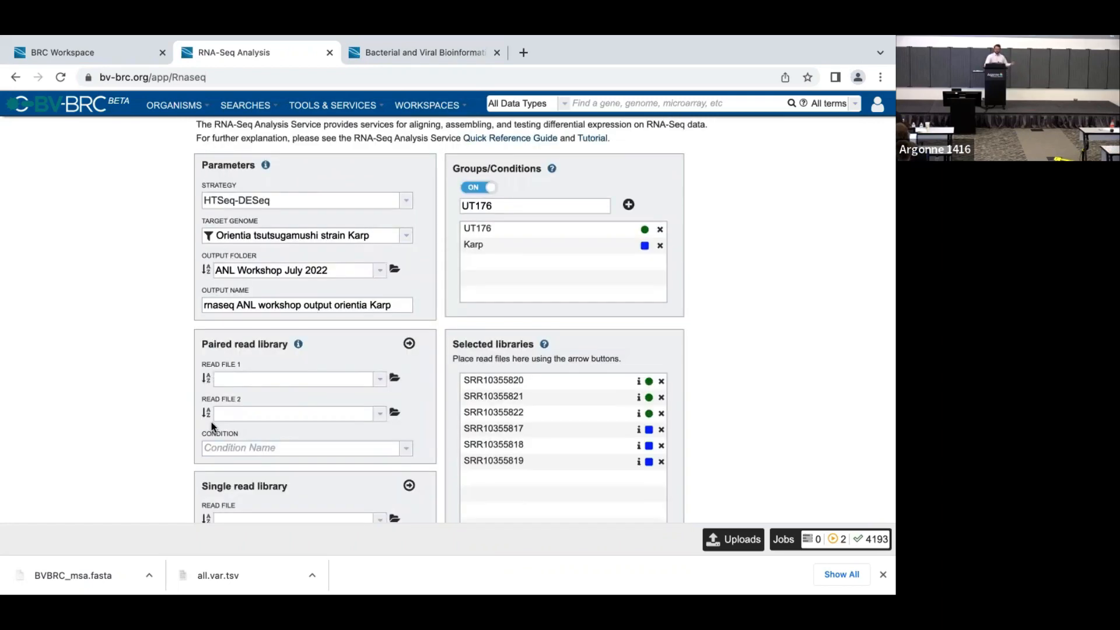
left_click(330, 203)
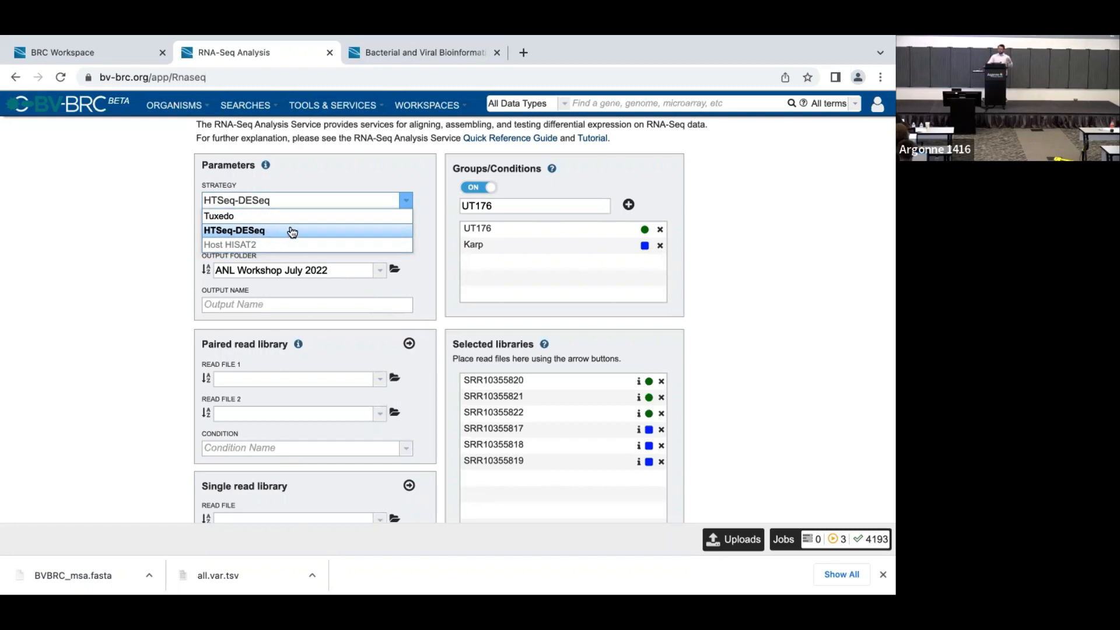
left_click(260, 231)
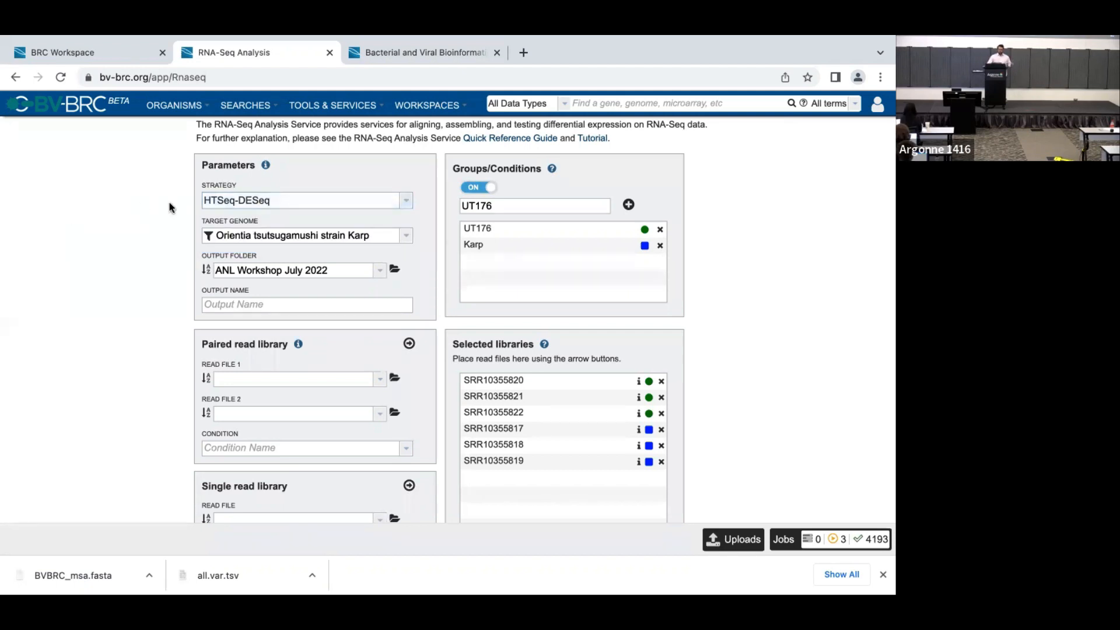
left_click(346, 207)
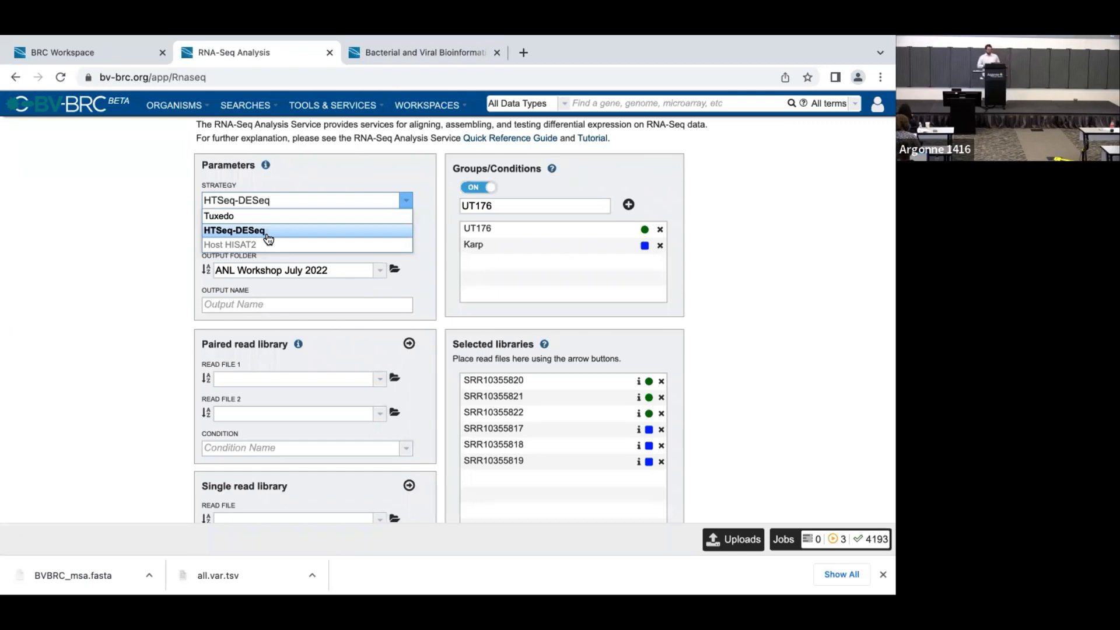
left_click(267, 233)
In the workspace, open the Orientia Karp HTSeq example job result and its 784.19 output folder.
left_click(96, 52)
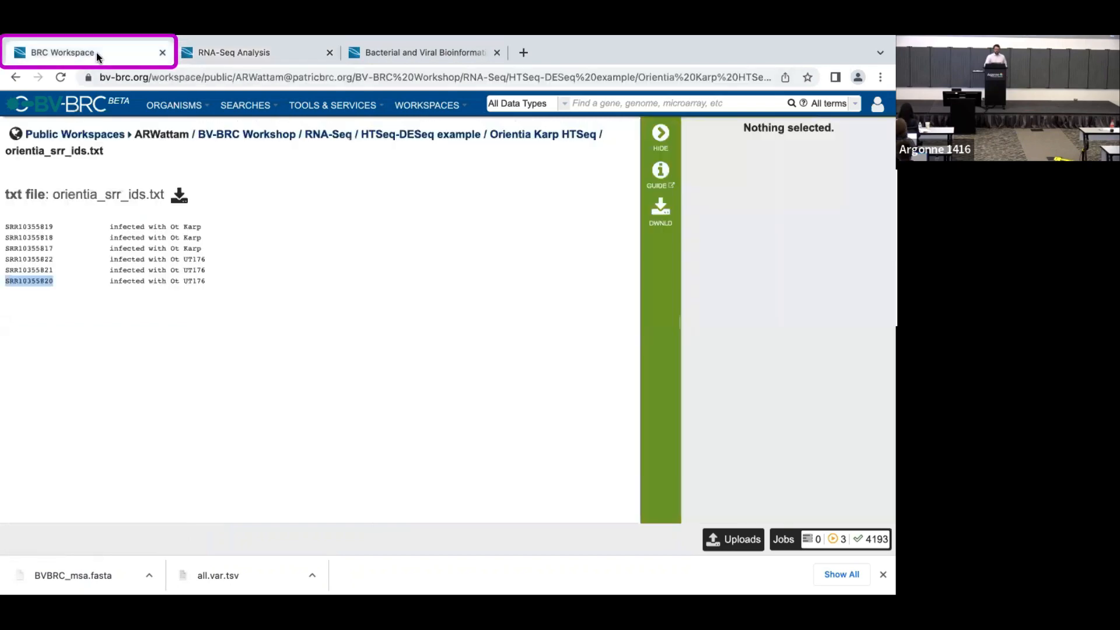
left_click(493, 137)
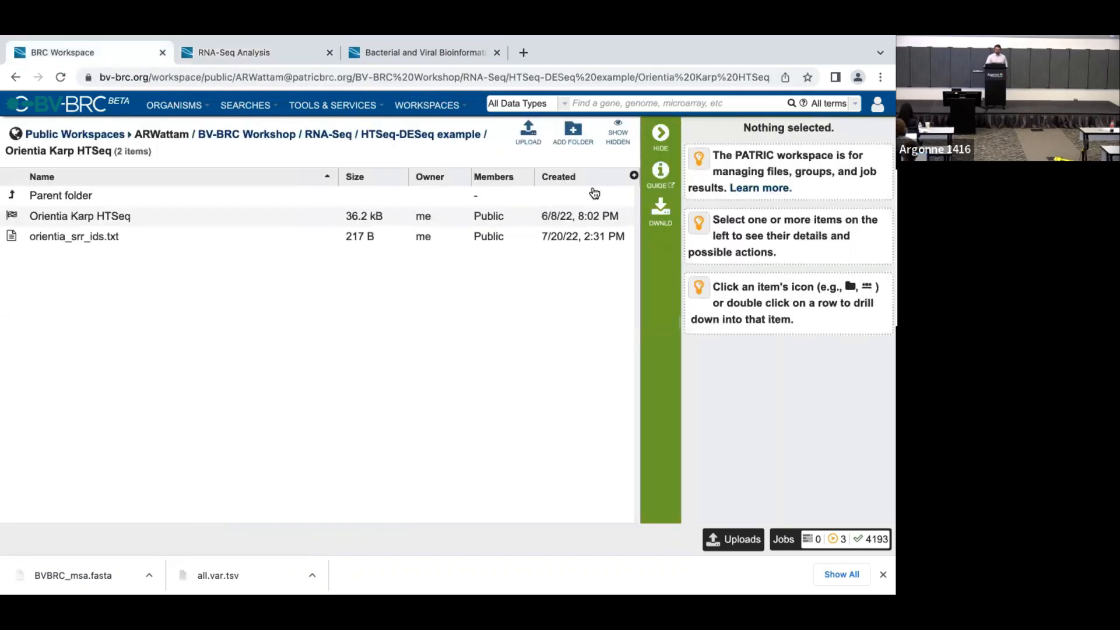
left_click(13, 217)
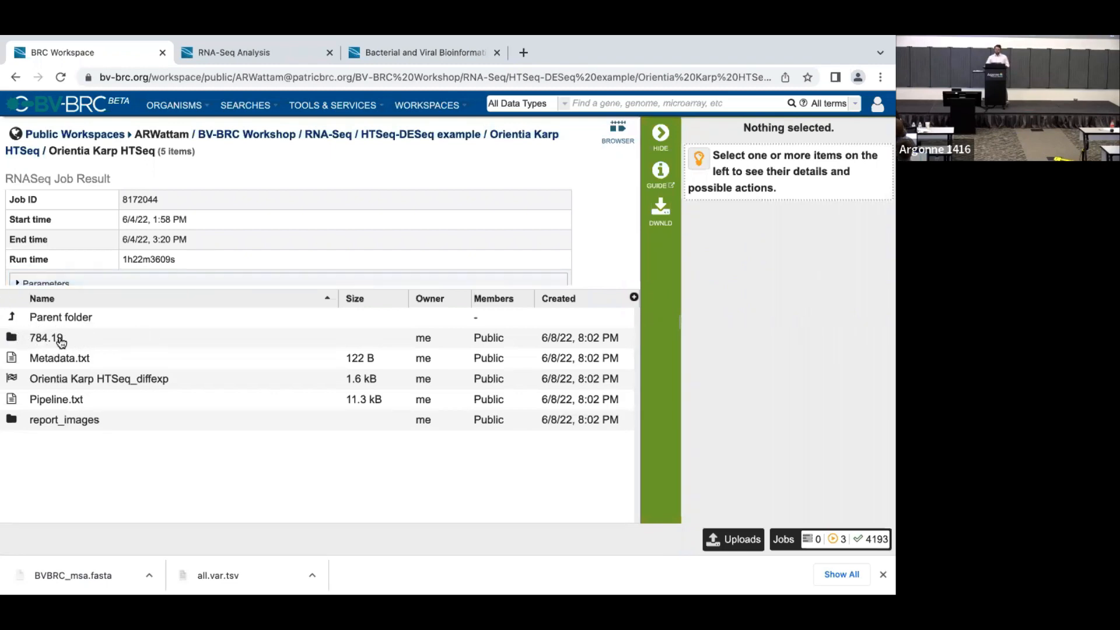
left_click(12, 339)
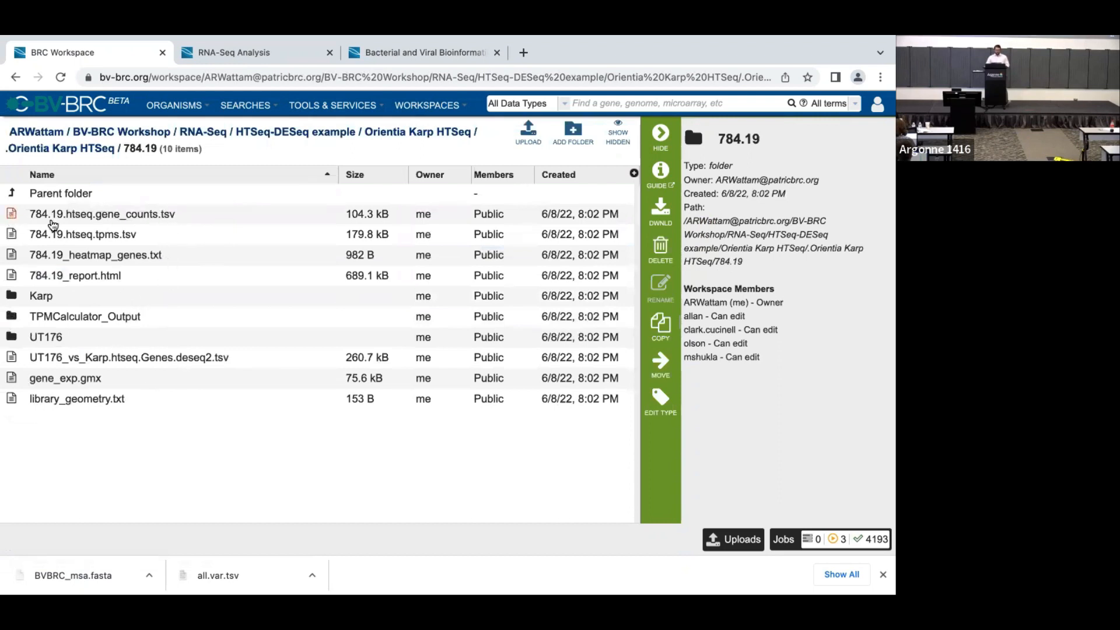
View the gene counts table 784.19.htseq.gene_counts.tsv and return to the 784.19 folder.
left_click(23, 221)
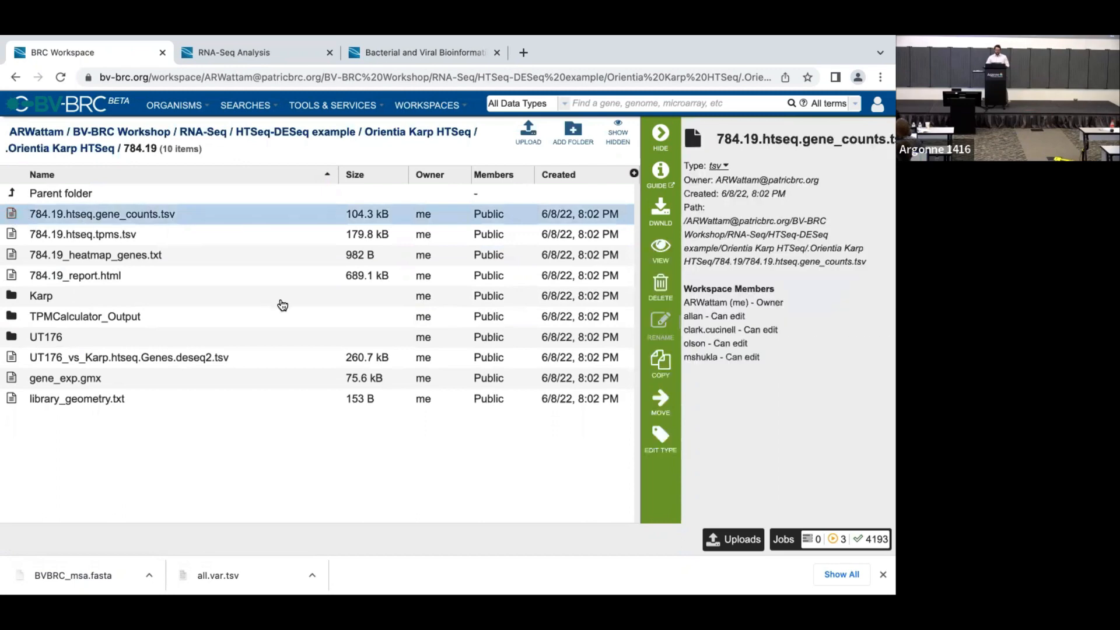
left_click(660, 250)
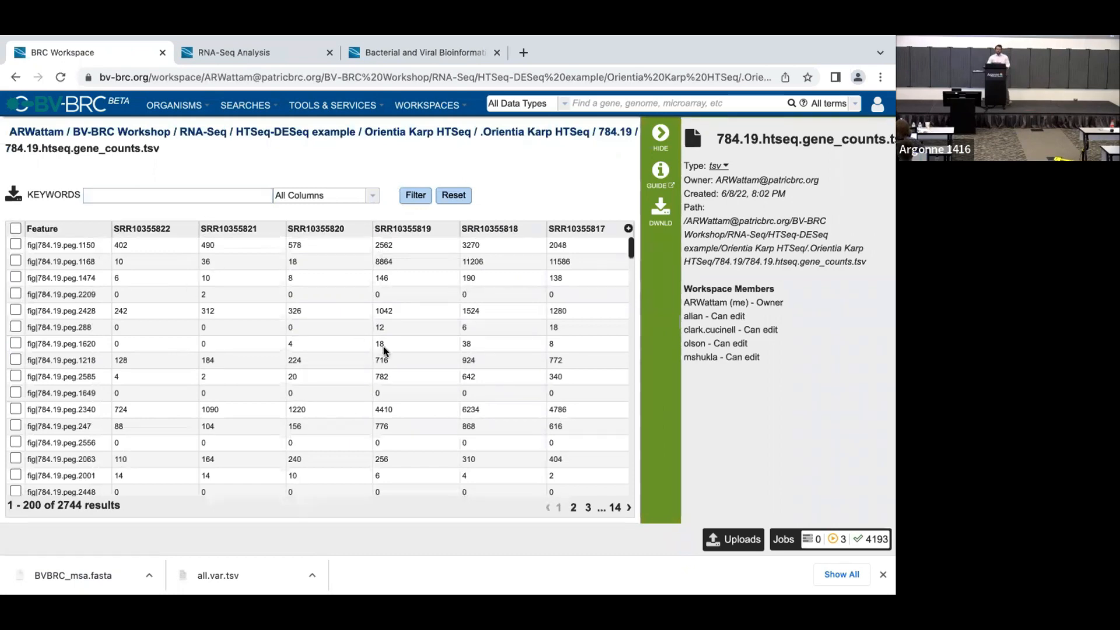
left_click(617, 131)
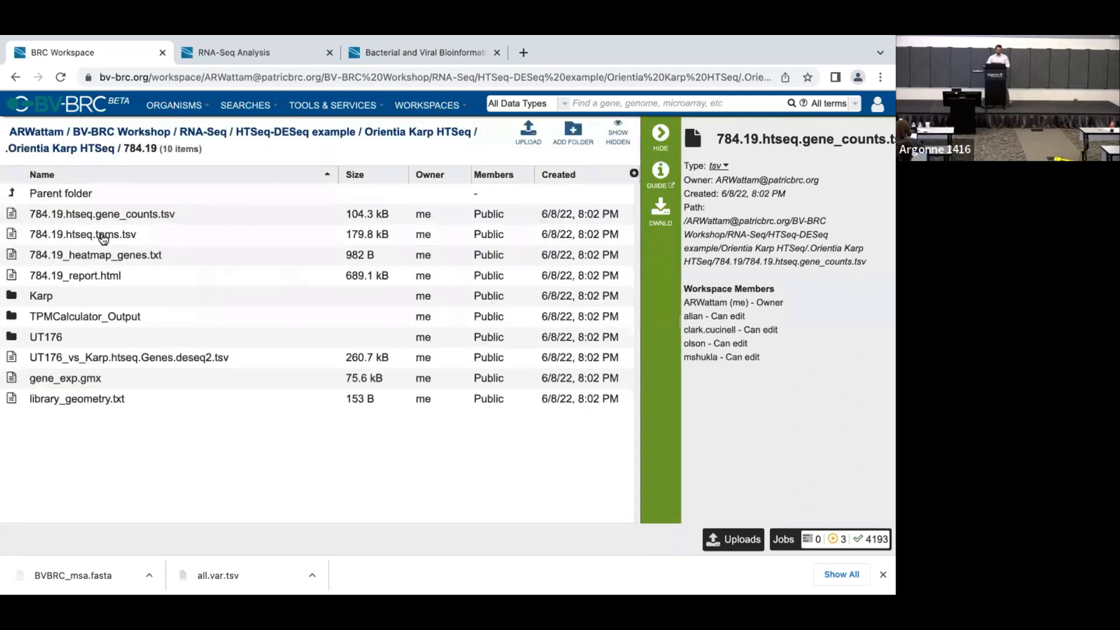
View the TPM values table 784.19.htseq.tpms.tsv and return to the 784.19 folder.
left_click(16, 237)
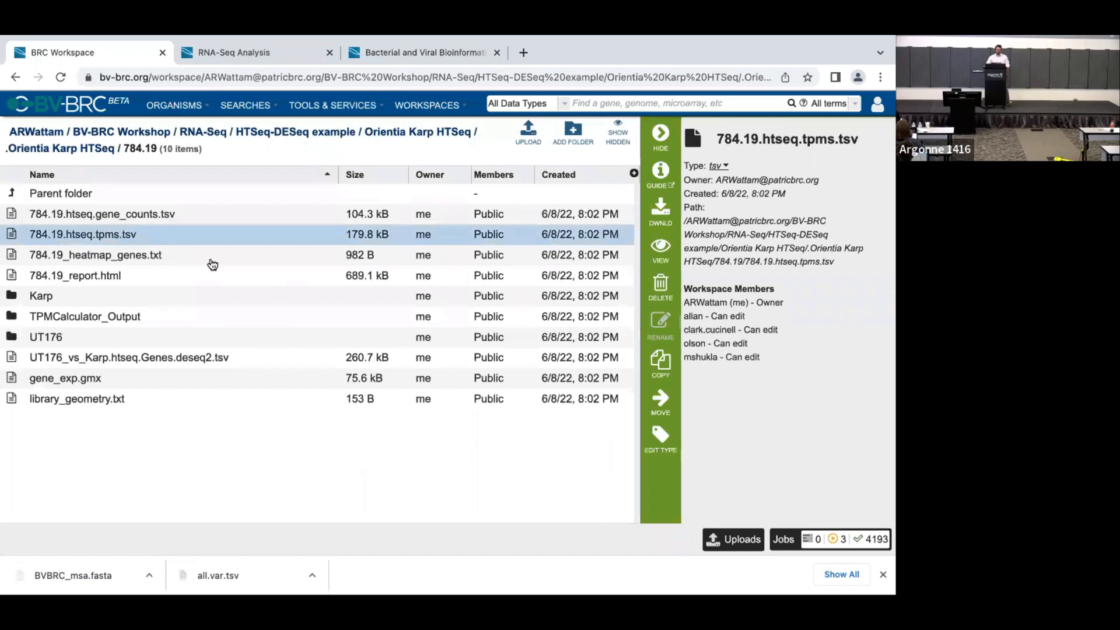
left_click(660, 248)
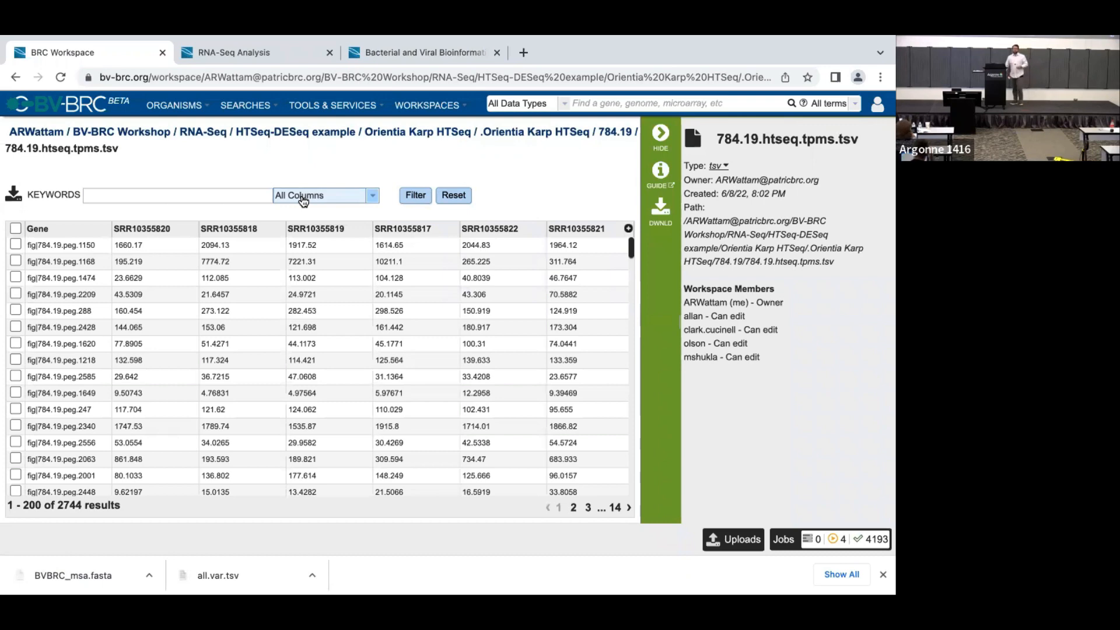
left_click(616, 133)
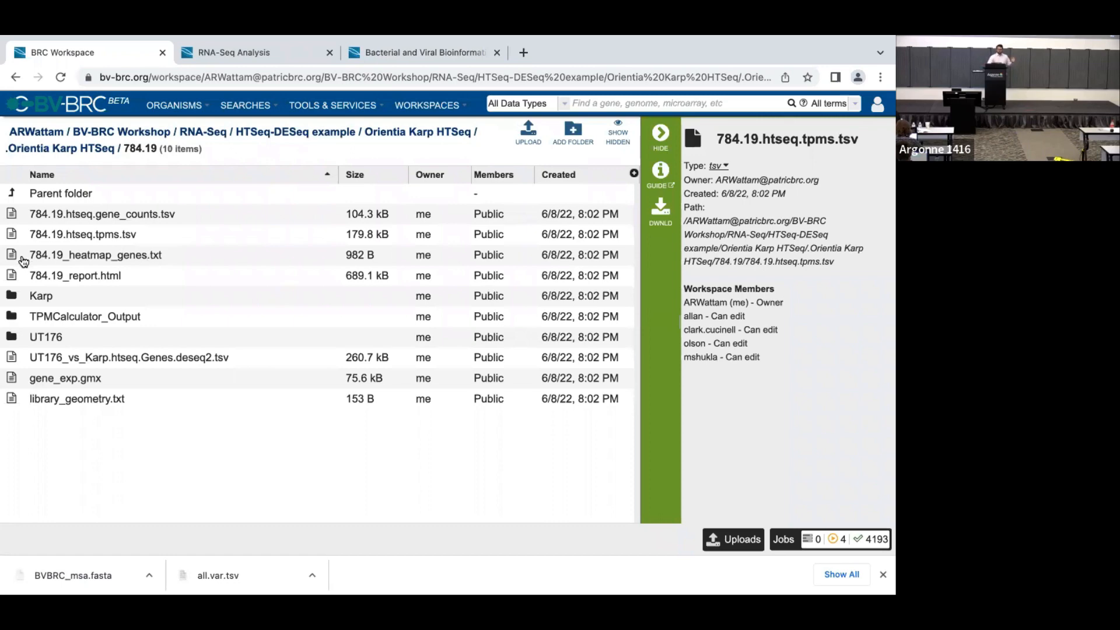
Open the MultiQC report 784.19_report.html and examine the General Statistics table, including the M Seqs and % Assigned columns.
left_click(113, 276)
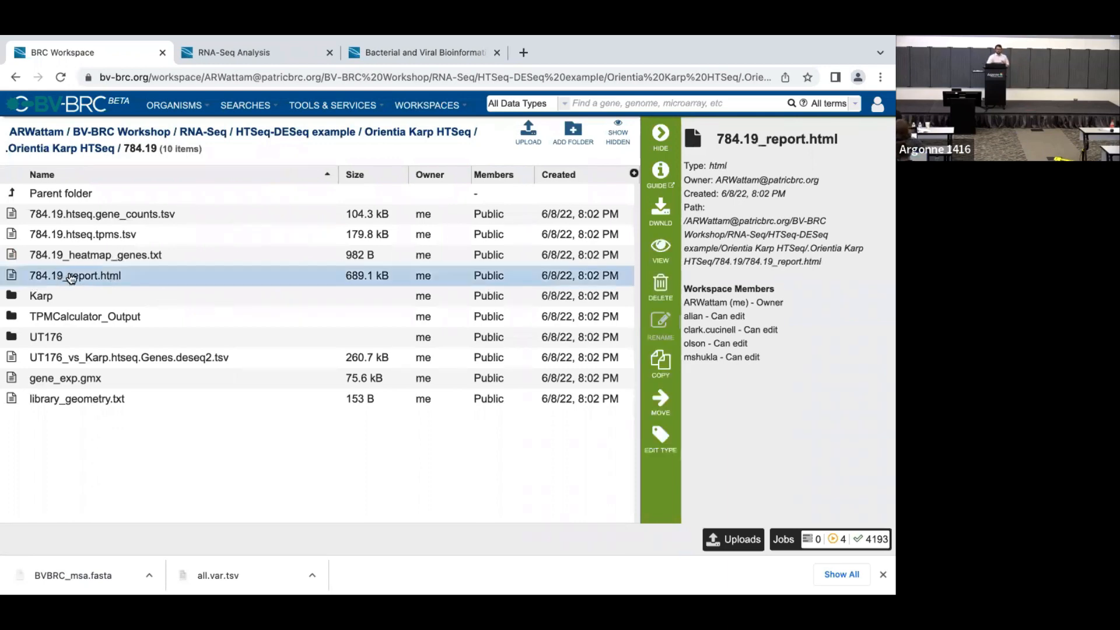
double_click(20, 277)
left_click(318, 275)
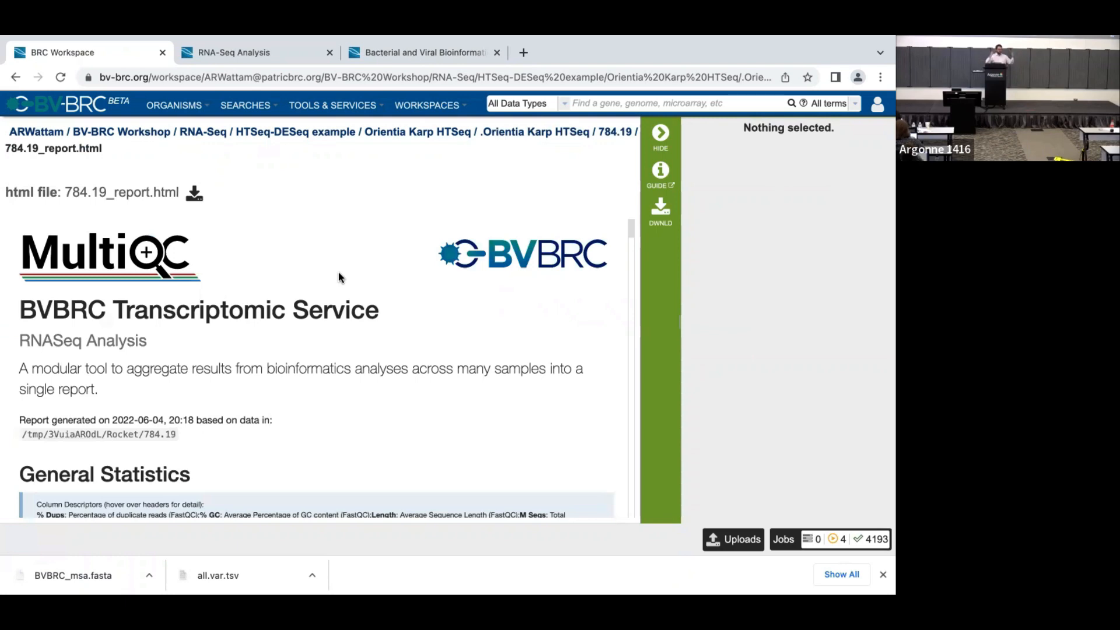
scroll(378, 348, "down", 3)
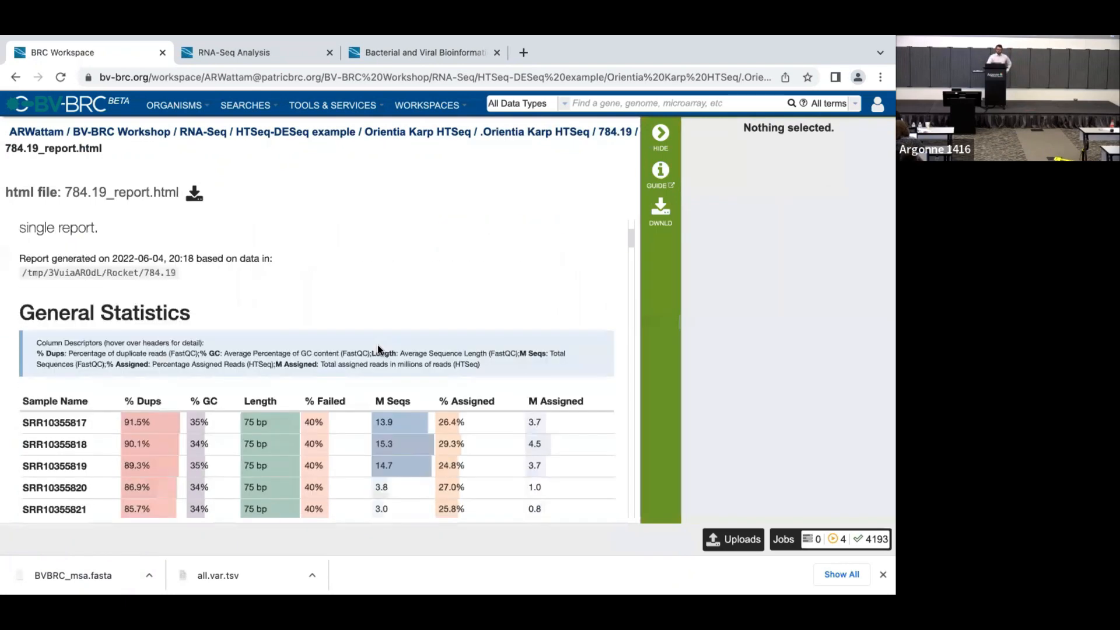
scroll(378, 349, "down", 2)
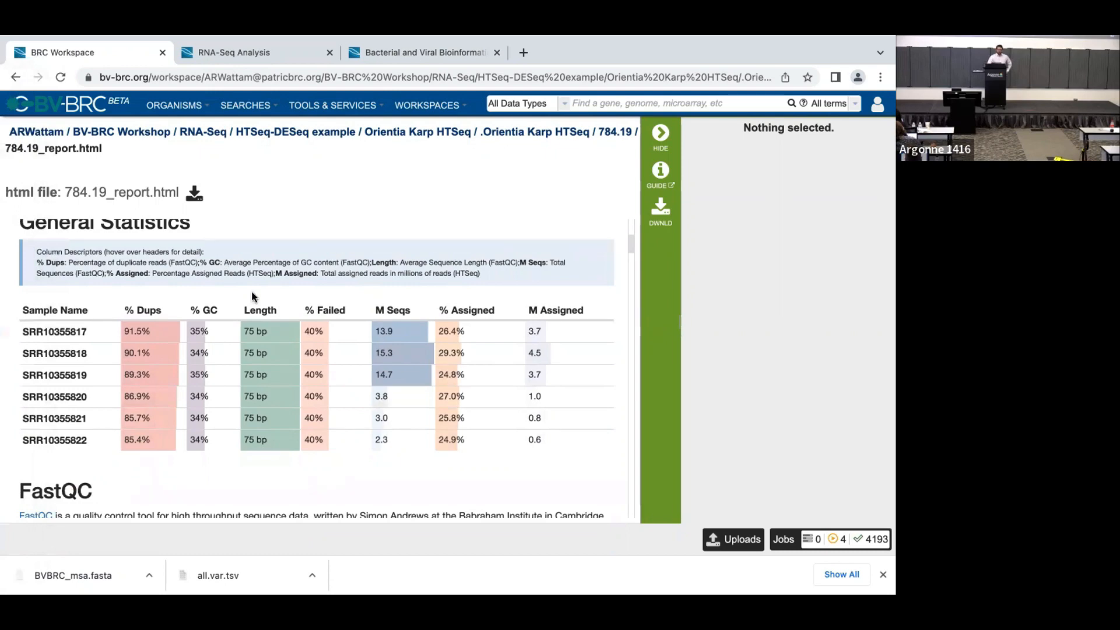
scroll(251, 292, "up", 1)
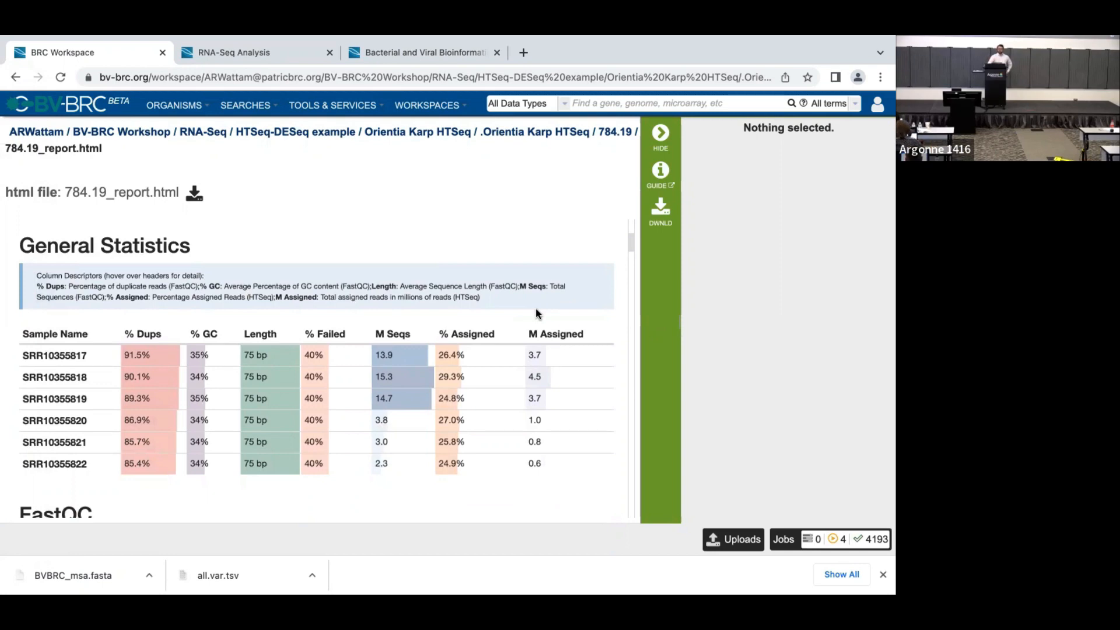
mouse_move(389, 334)
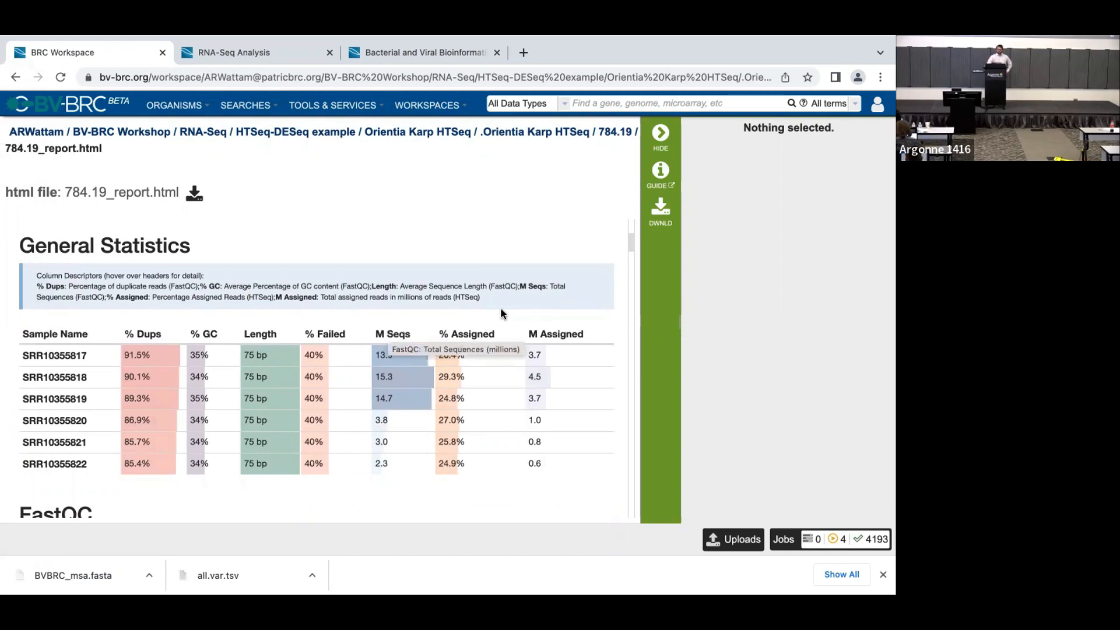
mouse_move(483, 339)
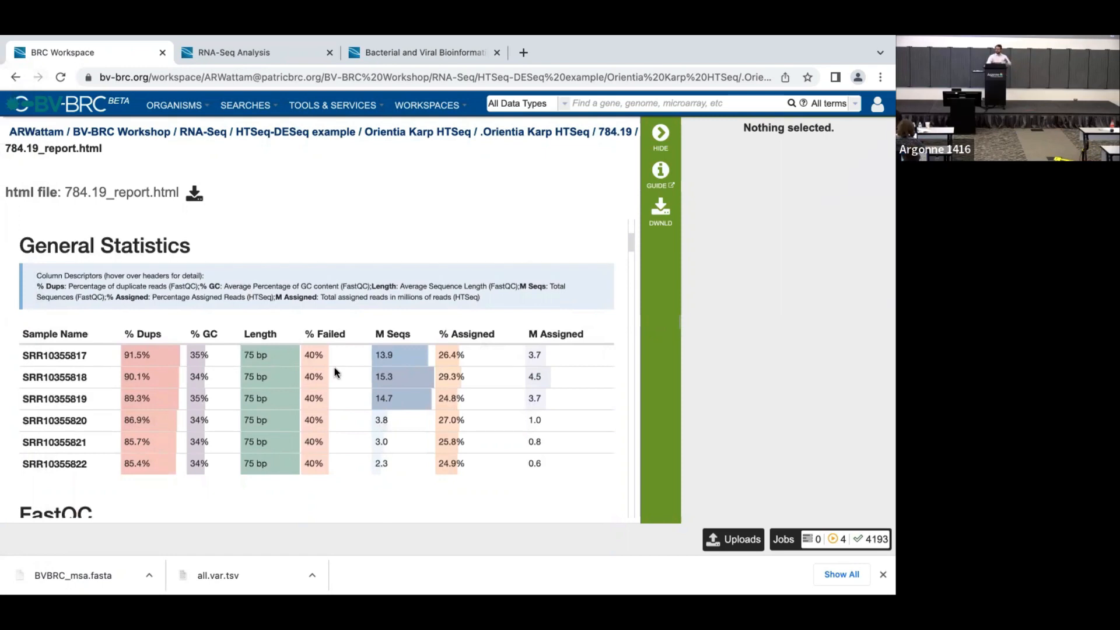
Examine the FastQC Sequence Counts plot in the report, comparing unique and duplicate reads per sample.
scroll(336, 373, "down", 2)
scroll(336, 372, "down", 5)
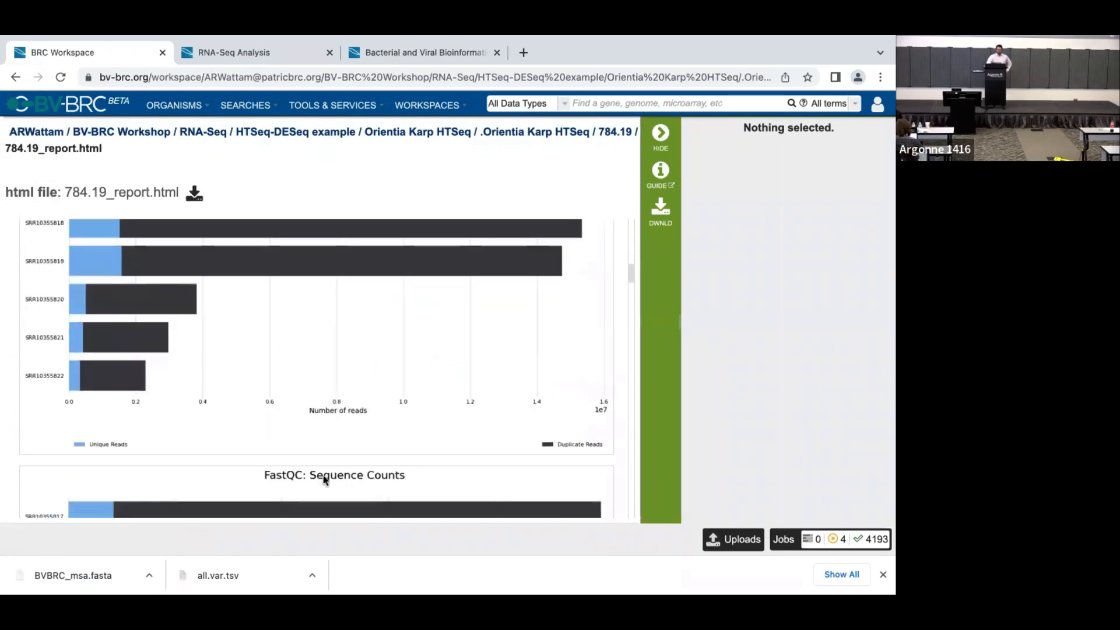
scroll(362, 383, "down", 4)
scroll(365, 385, "up", 1)
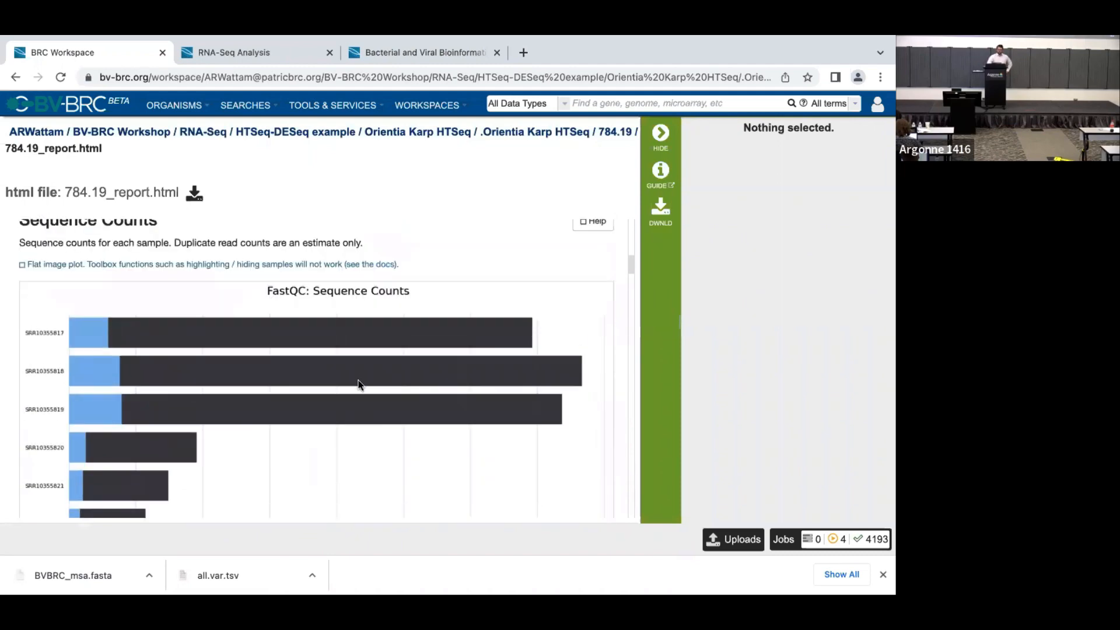
scroll(359, 383, "down", 2)
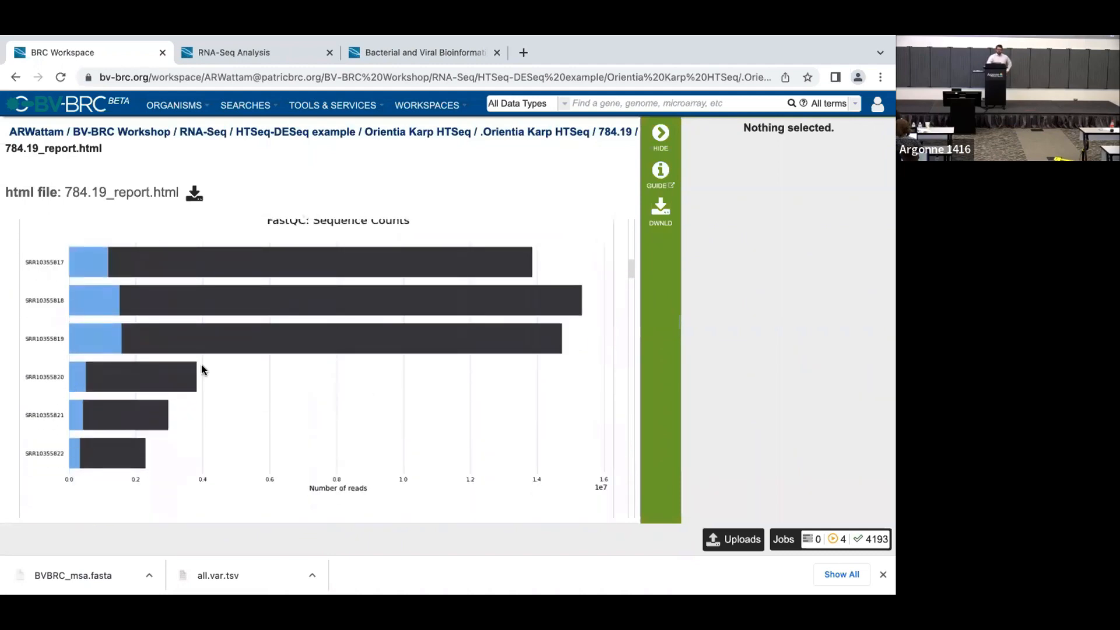
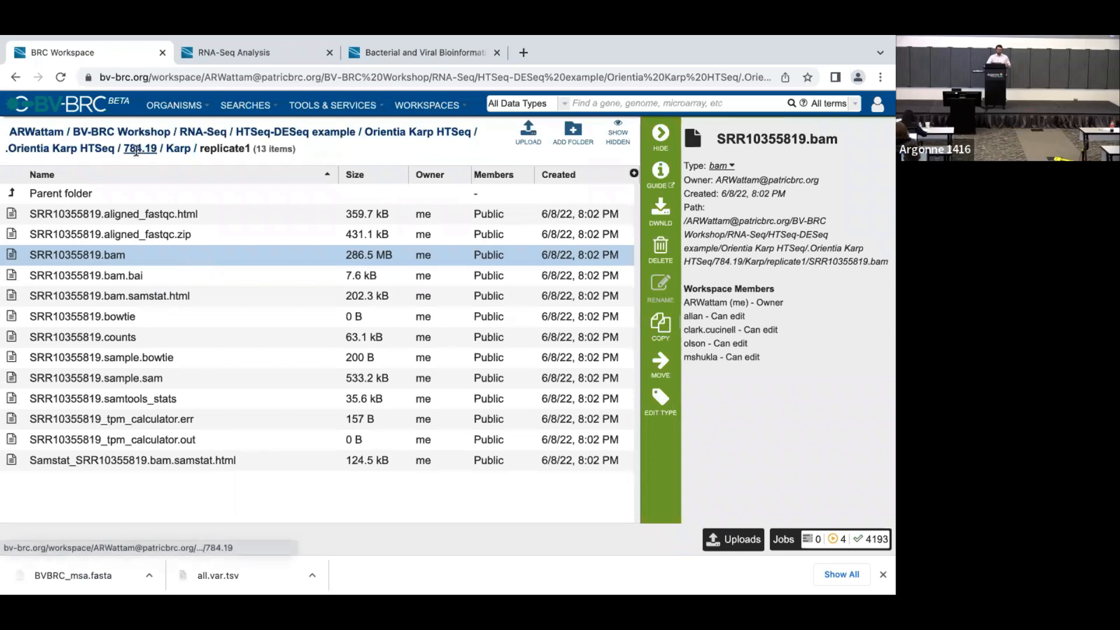
Open UT176_vs_Karp.htseq.Genes.deseq2.tsv from the 784.19 folder and view the rows for genes fig|784.19.peg.1168 and fig|784.19.peg.2209.
left_click(139, 150)
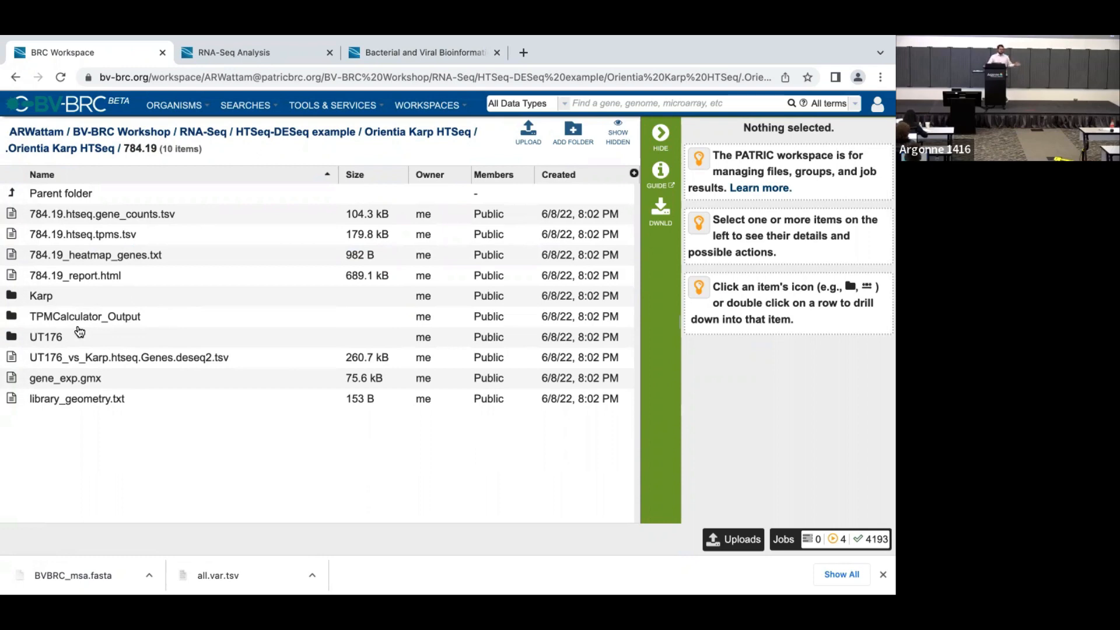
left_click(12, 362)
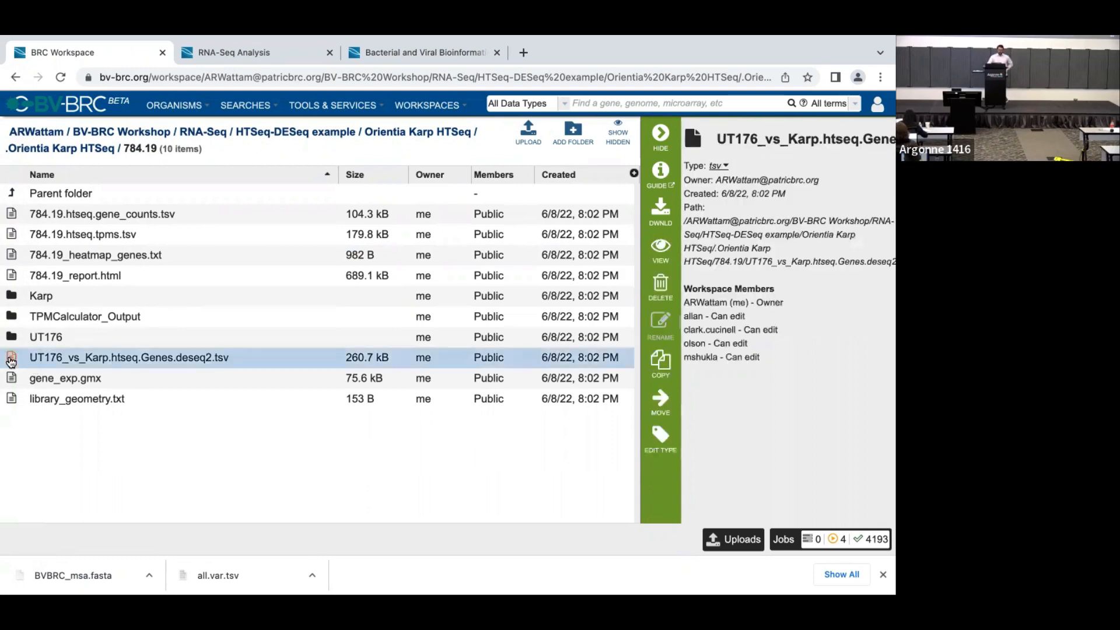
left_click(662, 252)
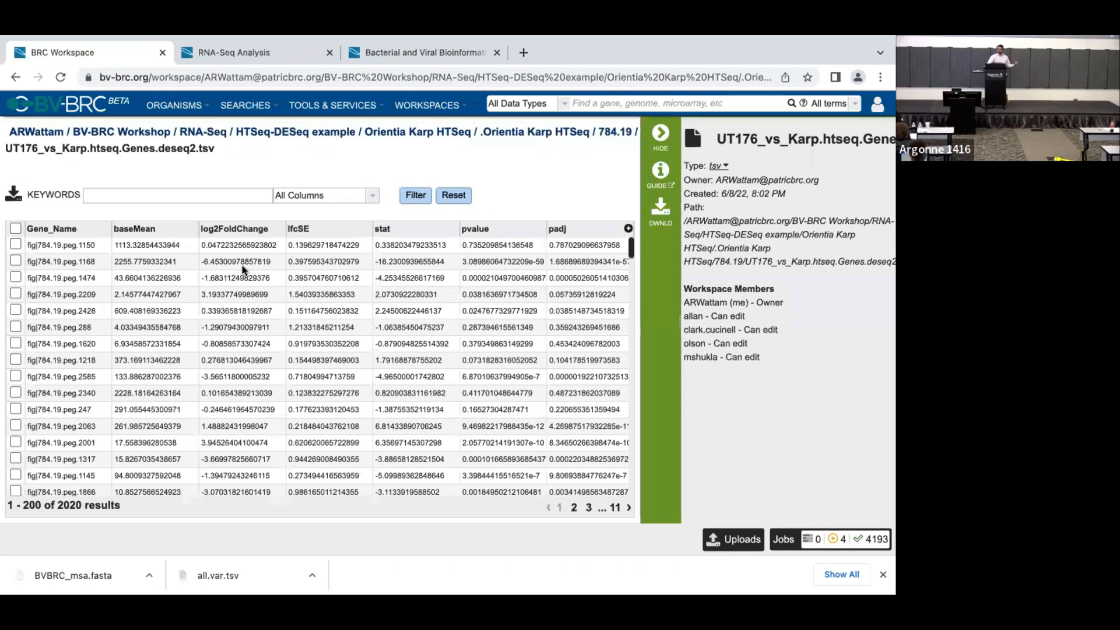
left_click(211, 260)
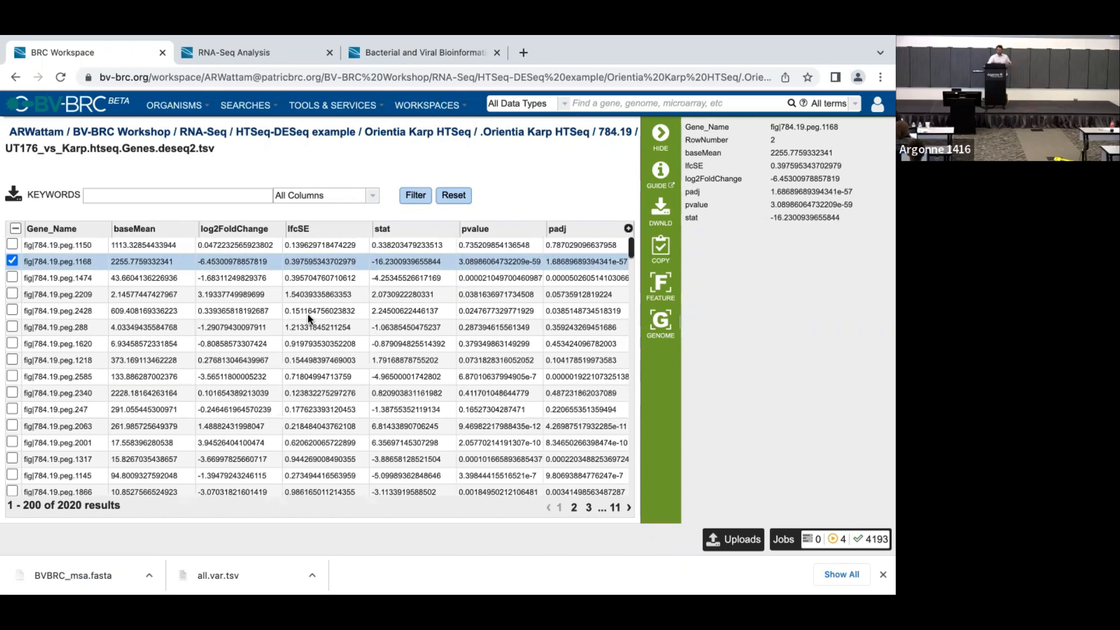
left_click(196, 293)
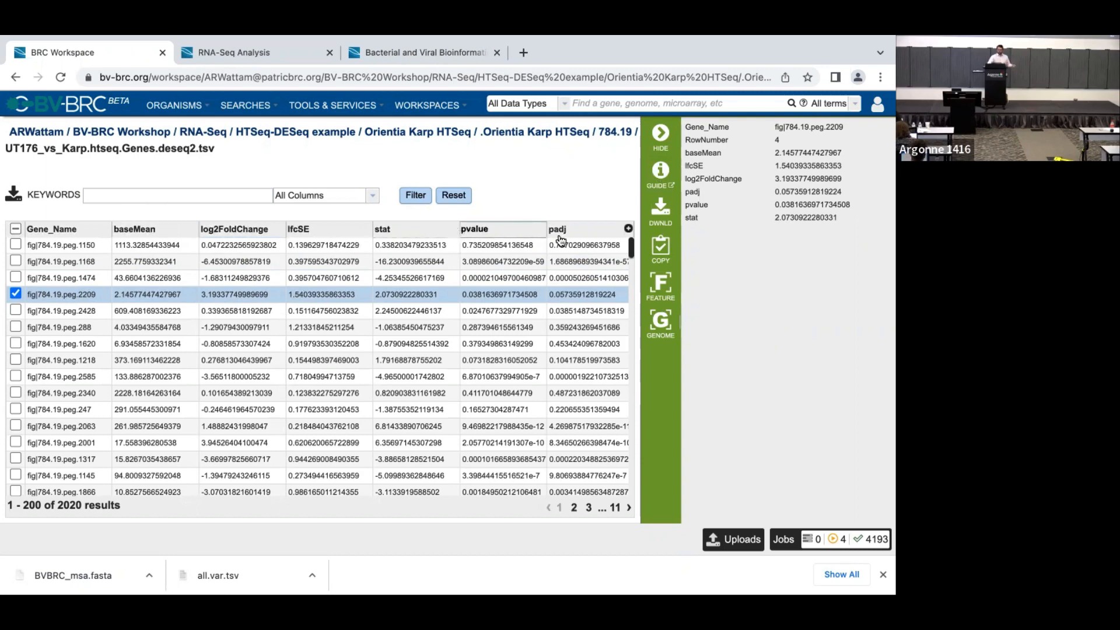
Sort the DESeq2 results table by log2FoldChange, then return to the 784.19 folder.
left_click(242, 229)
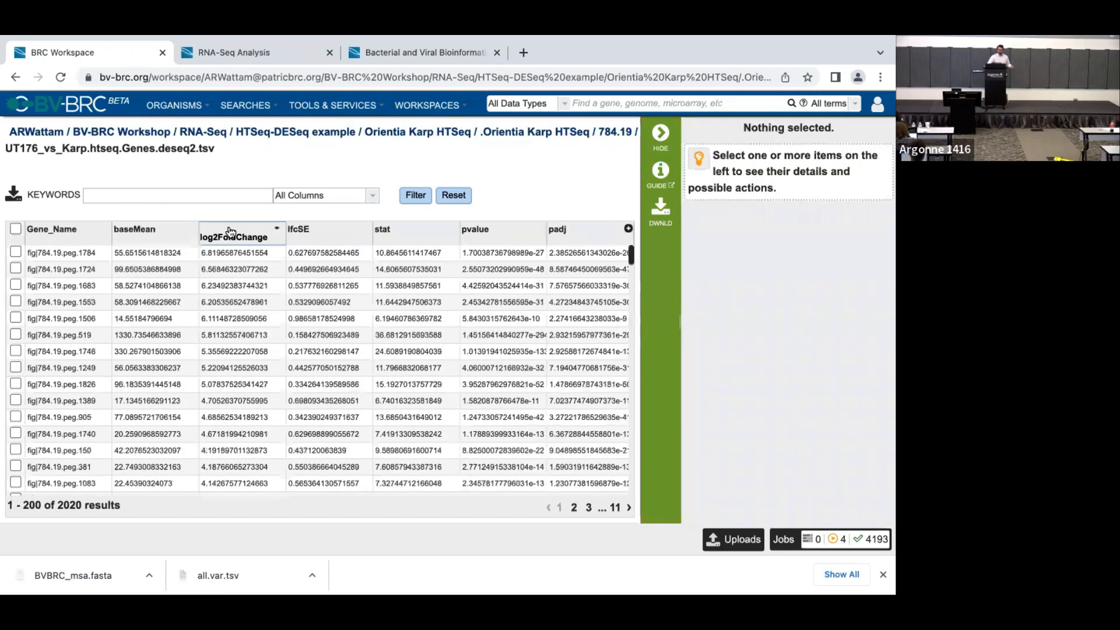
left_click(211, 236)
left_click(623, 138)
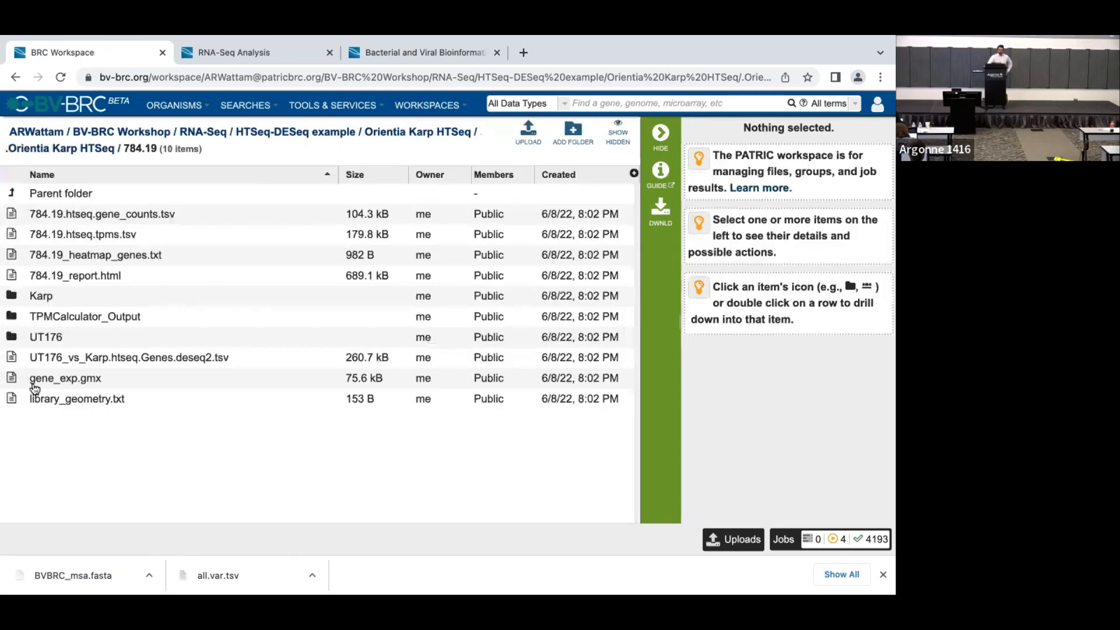
View the details of gene_exp.gmx and library_geometry.txt, then go up to the .Orientia Karp HTSeq folder.
left_click(88, 383)
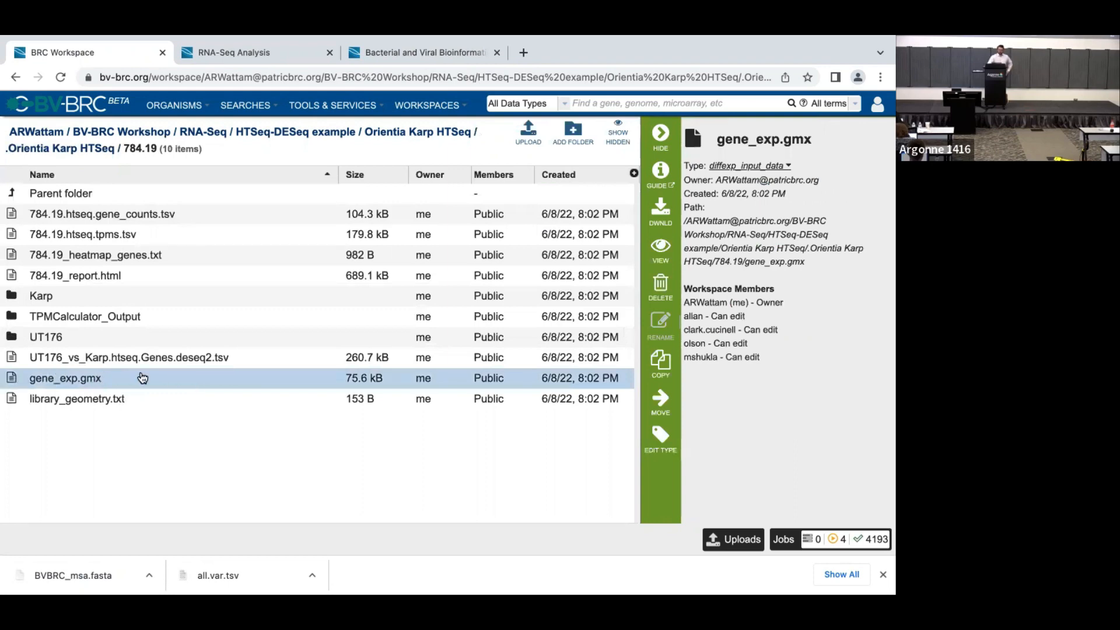
left_click(98, 403)
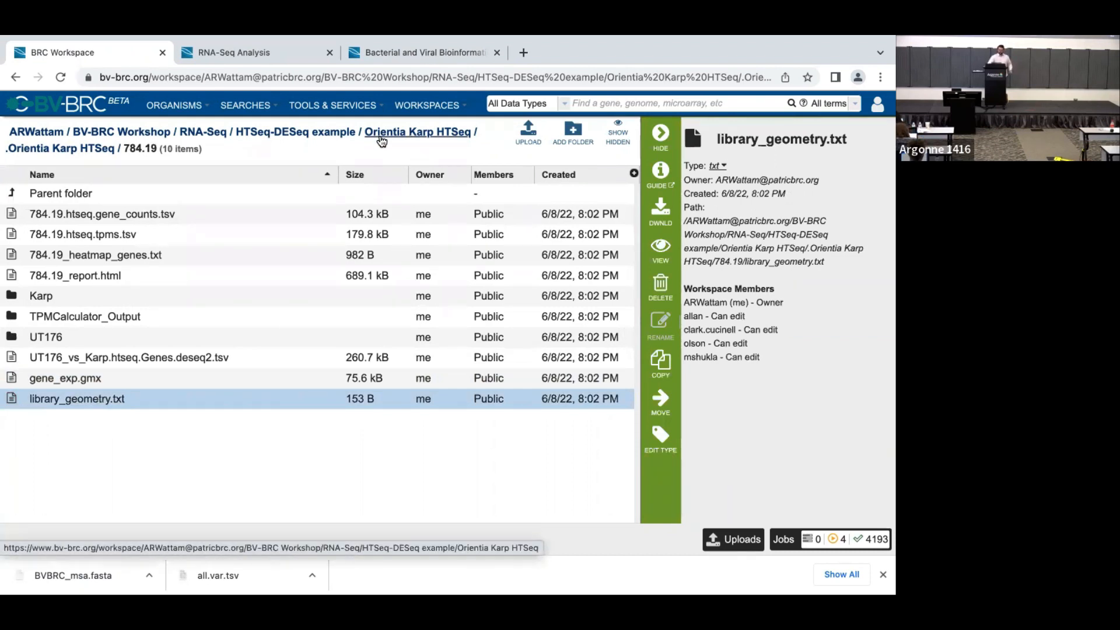
double_click(314, 198)
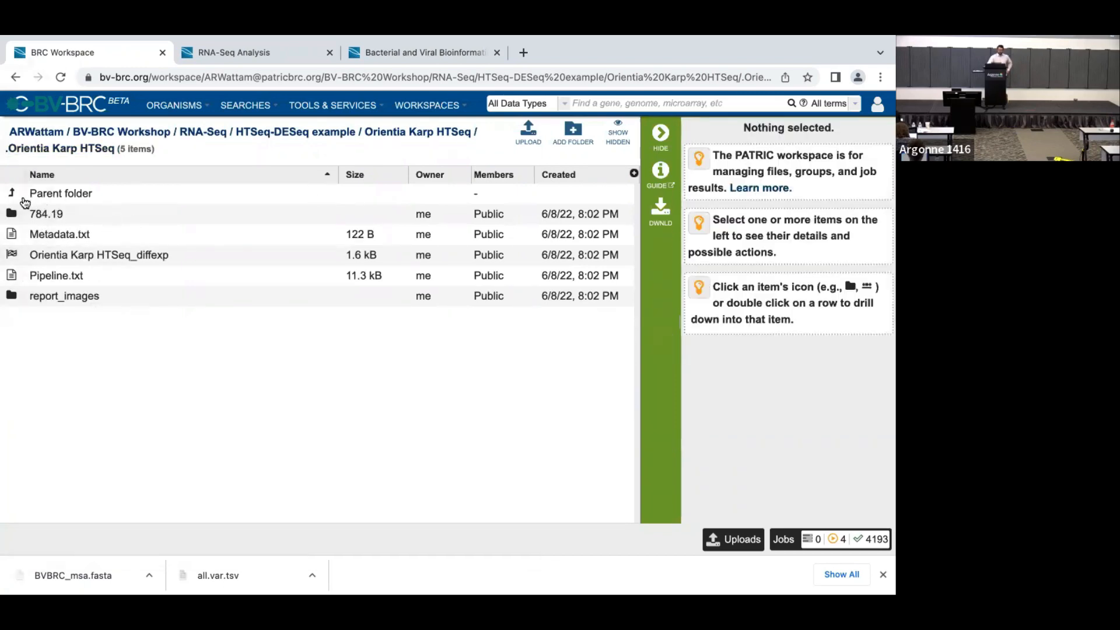
View the sample conditions in Metadata.txt, then show the details of Orientia Karp HTSeq_diffexp in the .Orientia Karp HTSeq folder.
double_click(78, 232)
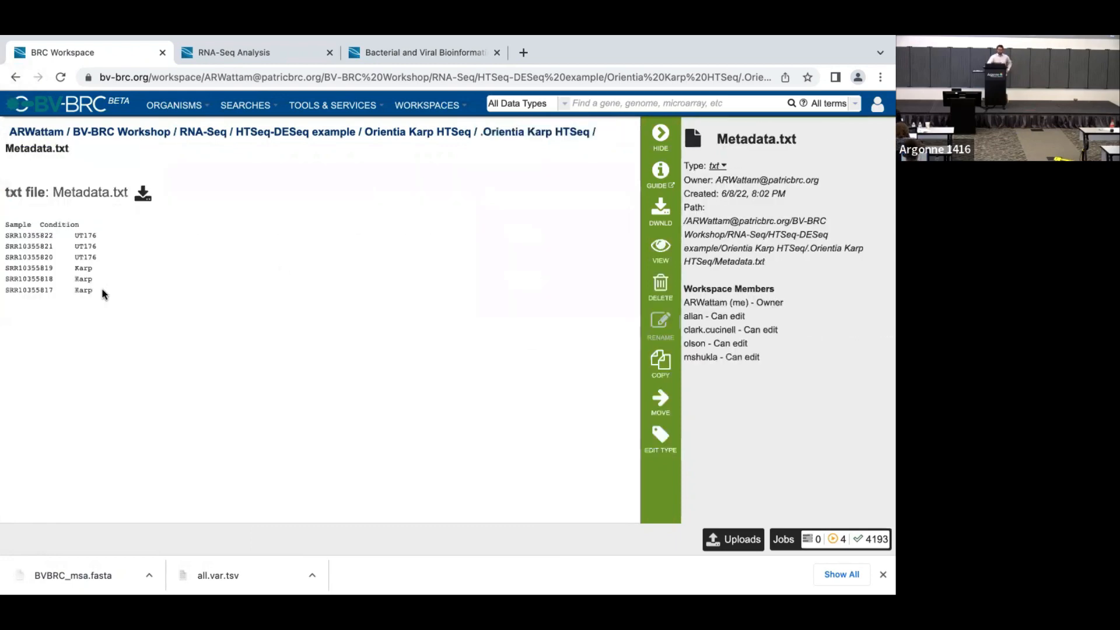
double_click(29, 235)
double_click(85, 235)
left_click(523, 135)
left_click(99, 255)
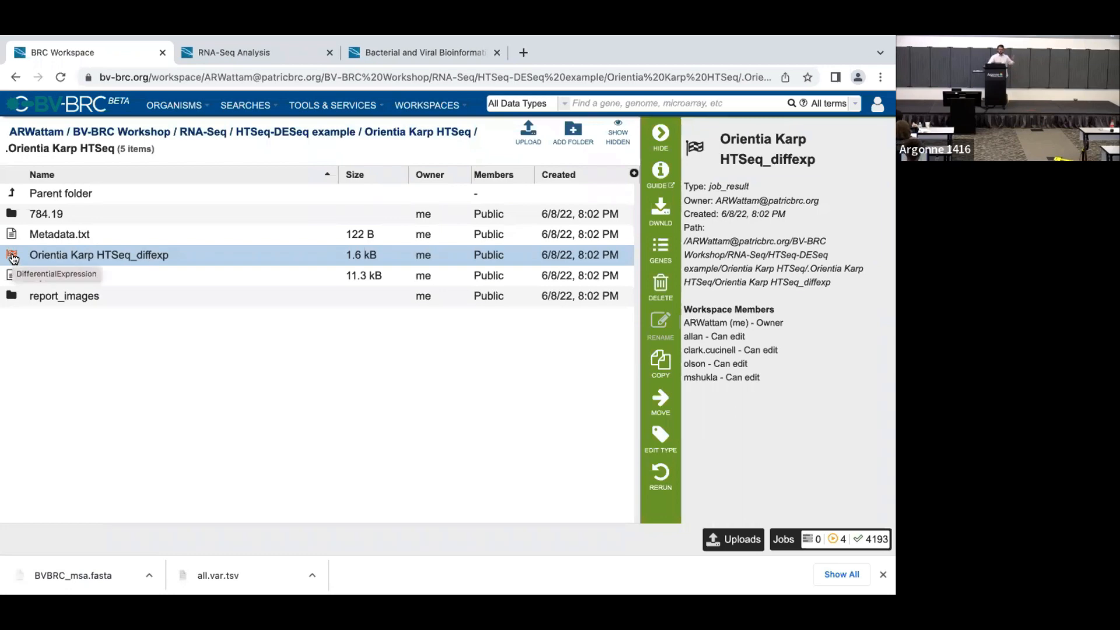
Read through the commands in Pipeline.txt and return to the .Orientia Karp HTSeq folder.
left_click(13, 277)
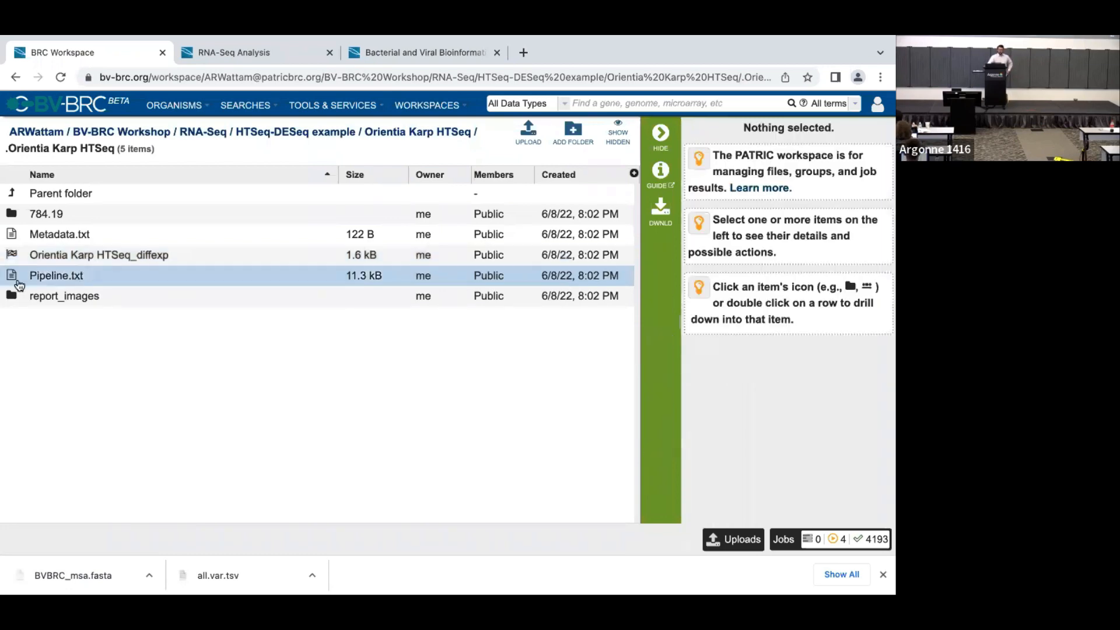
double_click(13, 277)
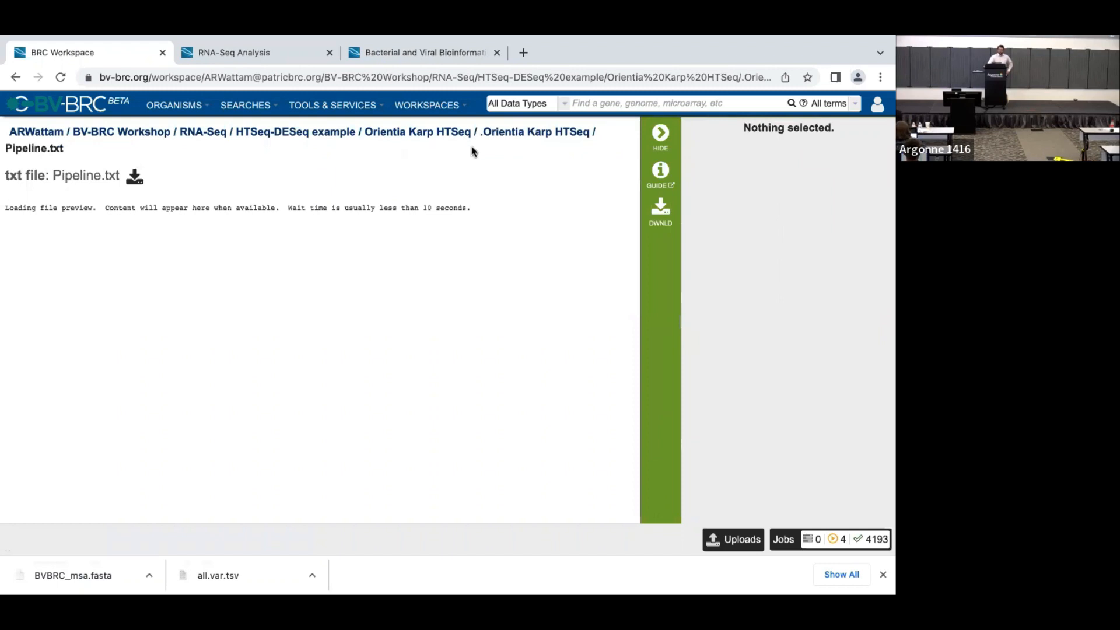
left_click(544, 135)
scroll(166, 305, "down", 3)
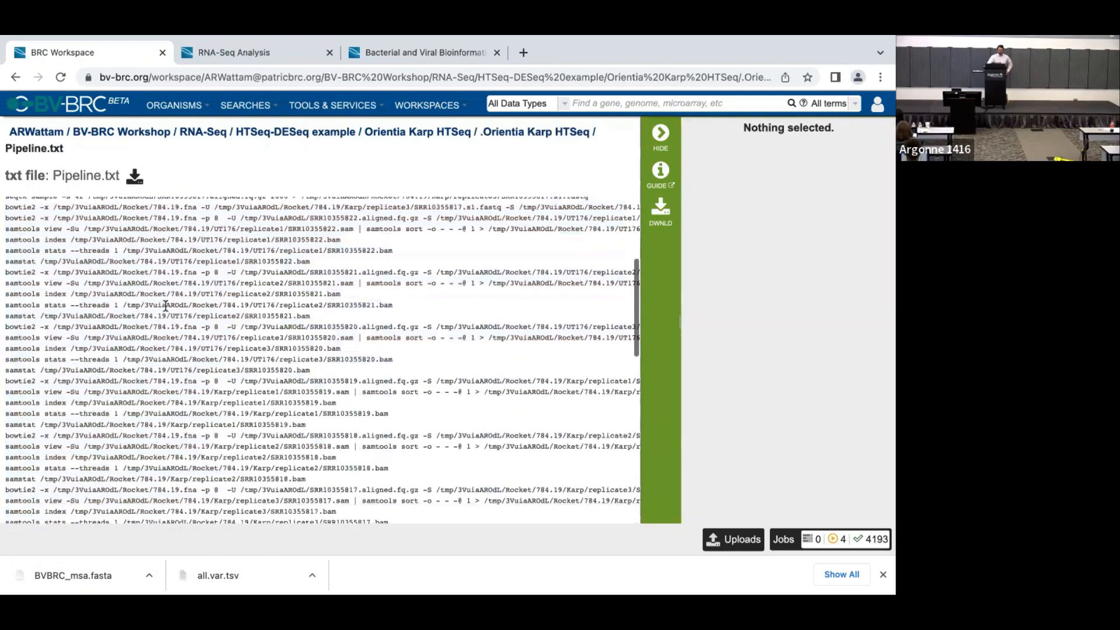
scroll(165, 306, "down", 5)
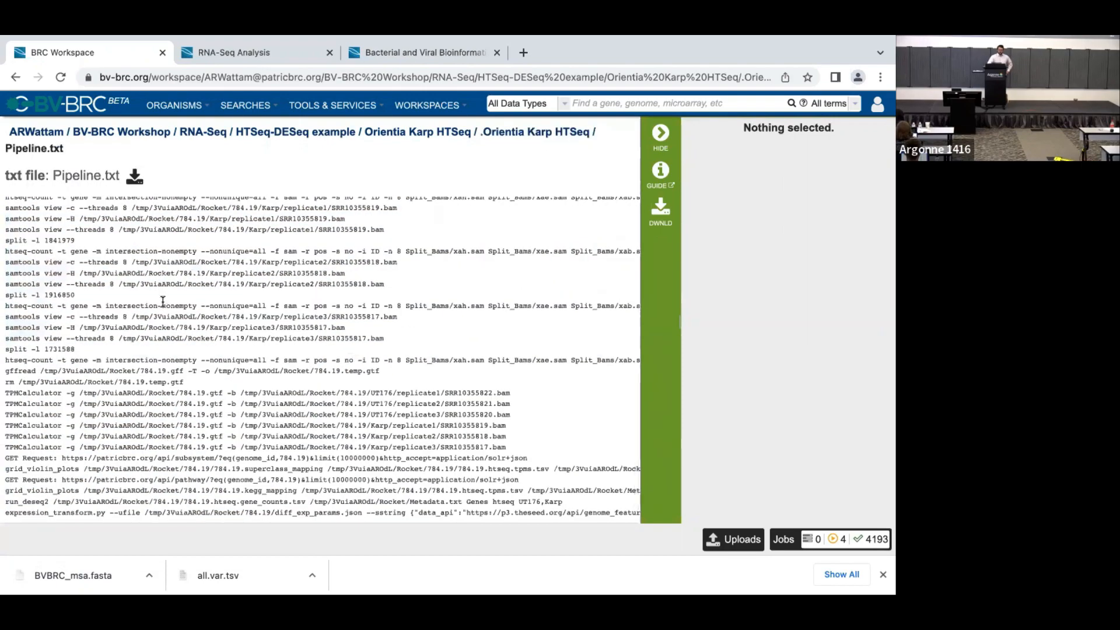
scroll(166, 306, "up", 10)
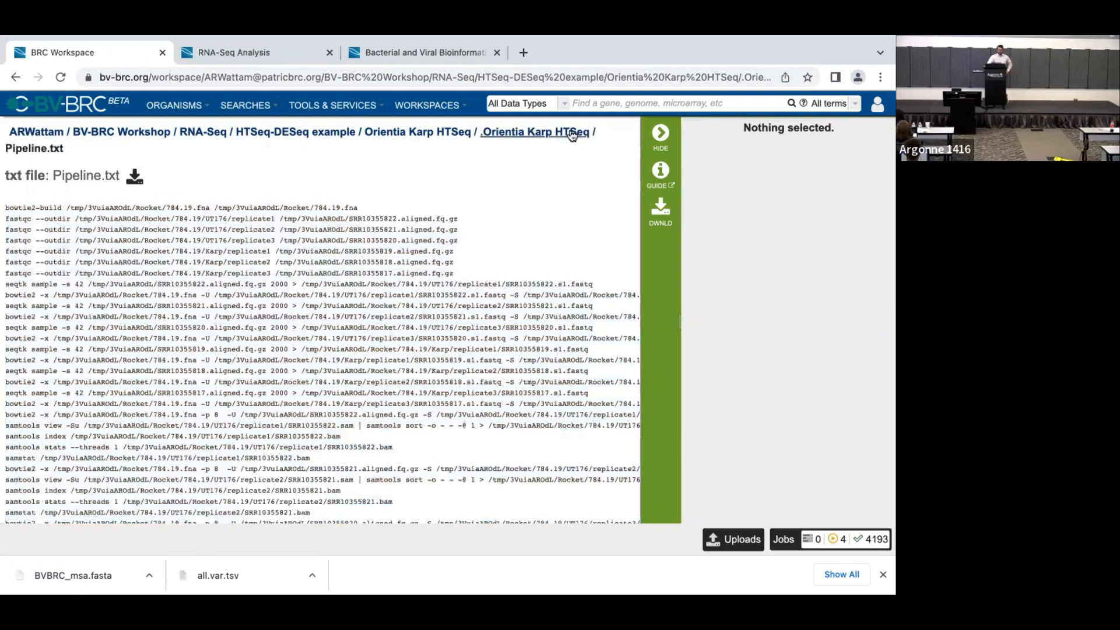
left_click(543, 135)
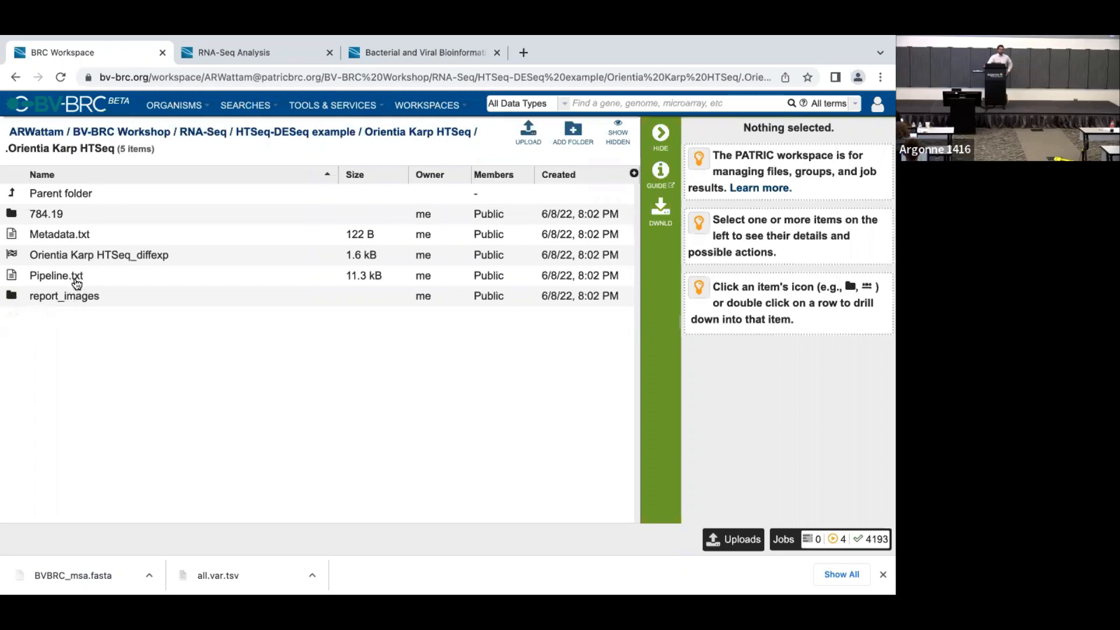
Open Pathway_Class_Pathway_Distribution.svg from the report_images folder.
left_click(13, 299)
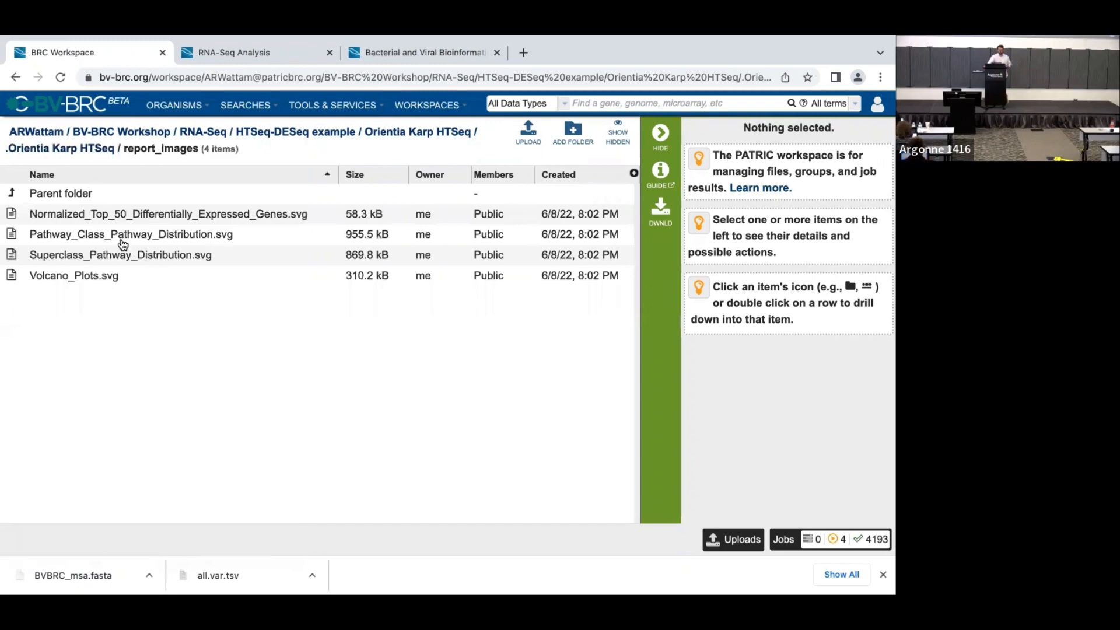
left_click(22, 239)
double_click(22, 239)
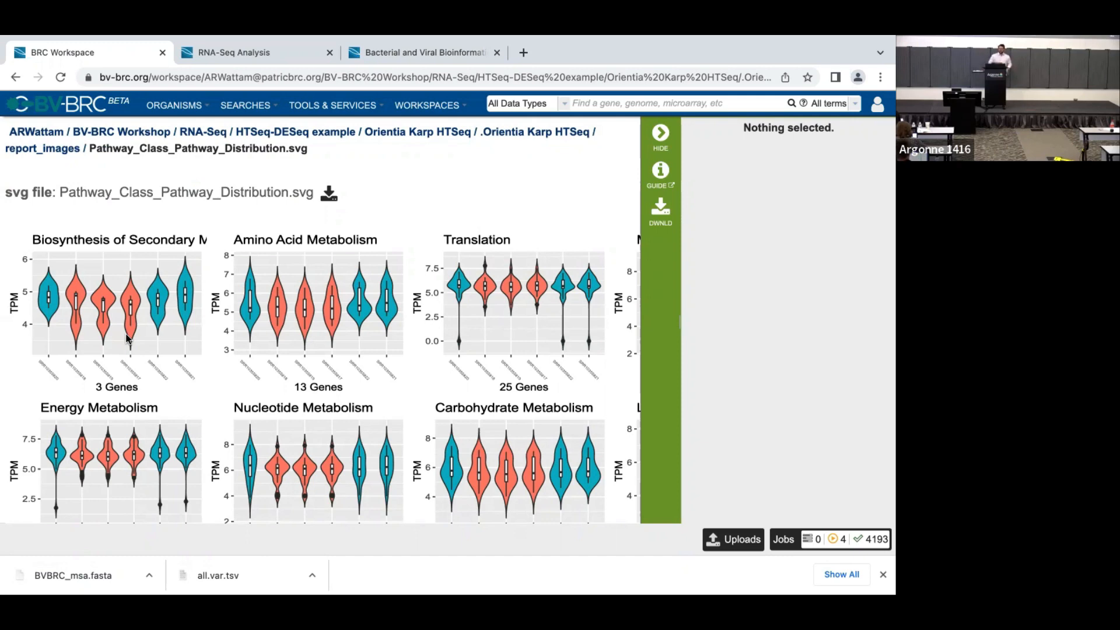
Examine the pathway class TPM violin plots and their Condition legend, then return to the report_images folder.
scroll(289, 439, "down", 1)
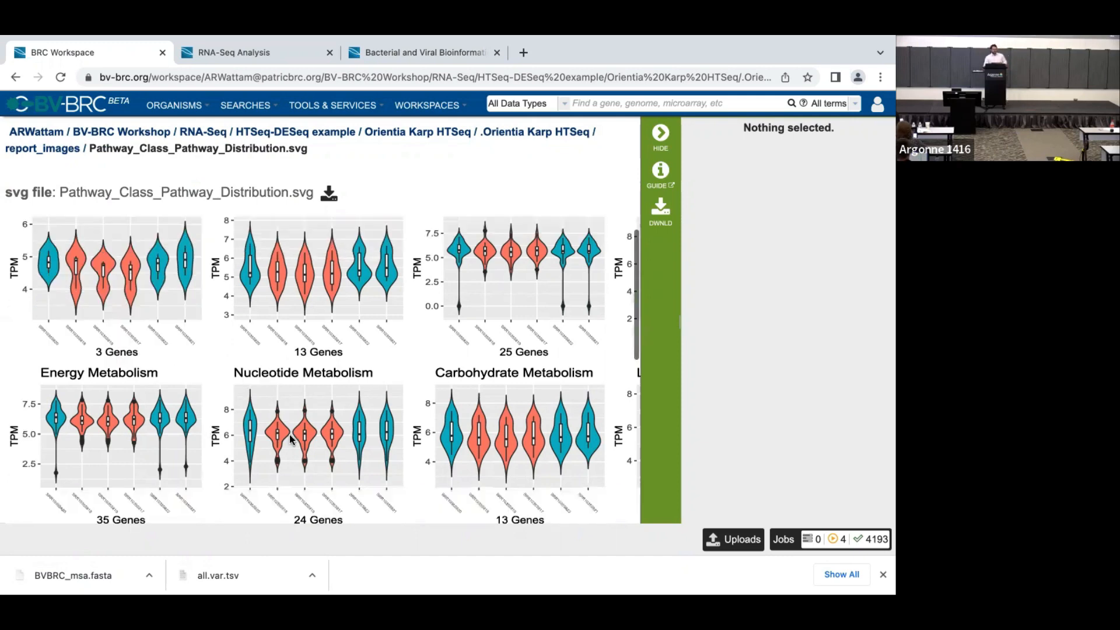
scroll(290, 439, "down", 3)
triple_click(491, 387)
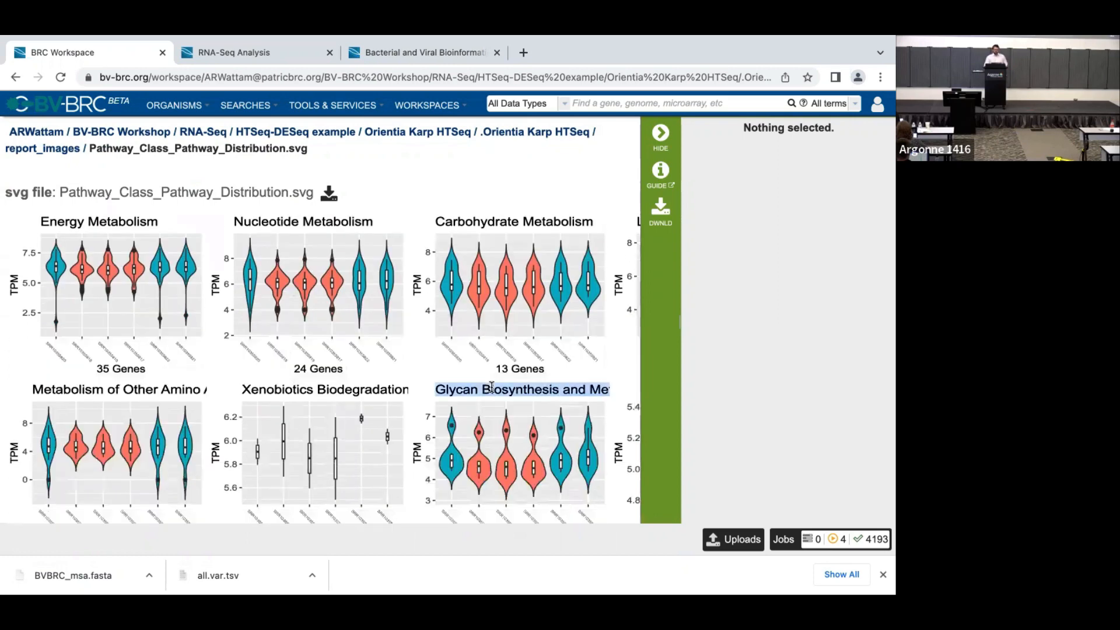
left_click(491, 388)
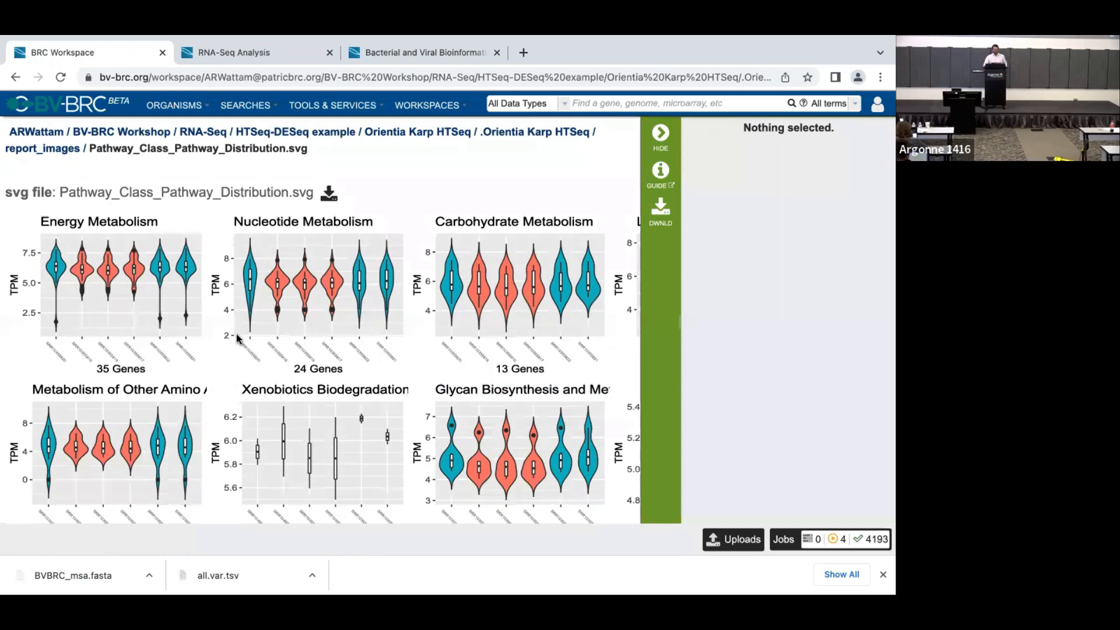
scroll(236, 334, "down", 4)
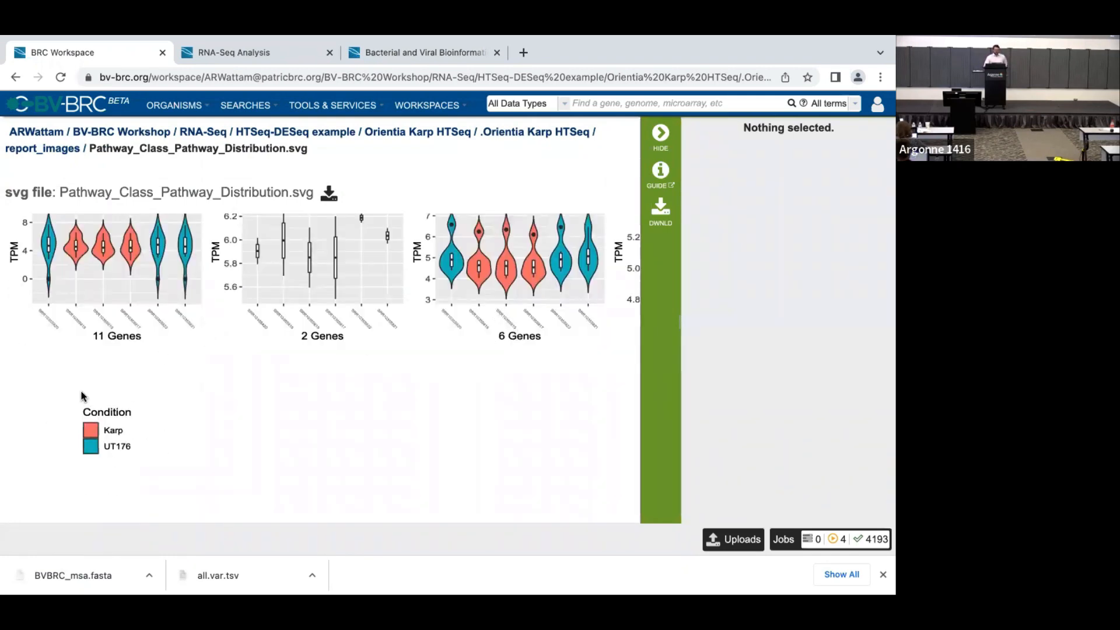
scroll(85, 394, "up", 2)
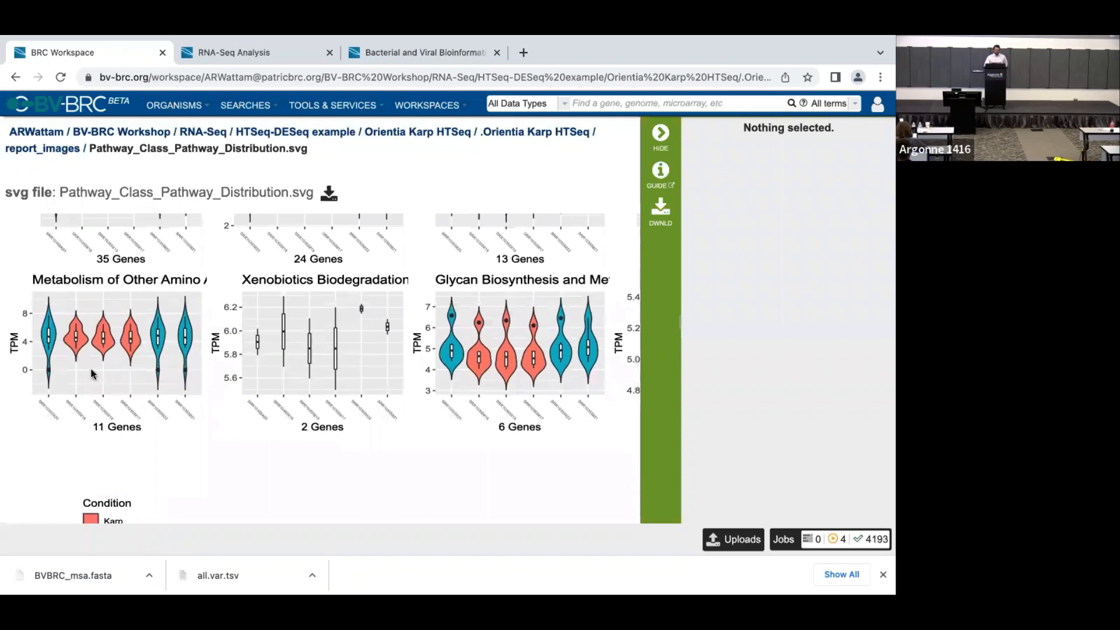
scroll(91, 373, "up", 6)
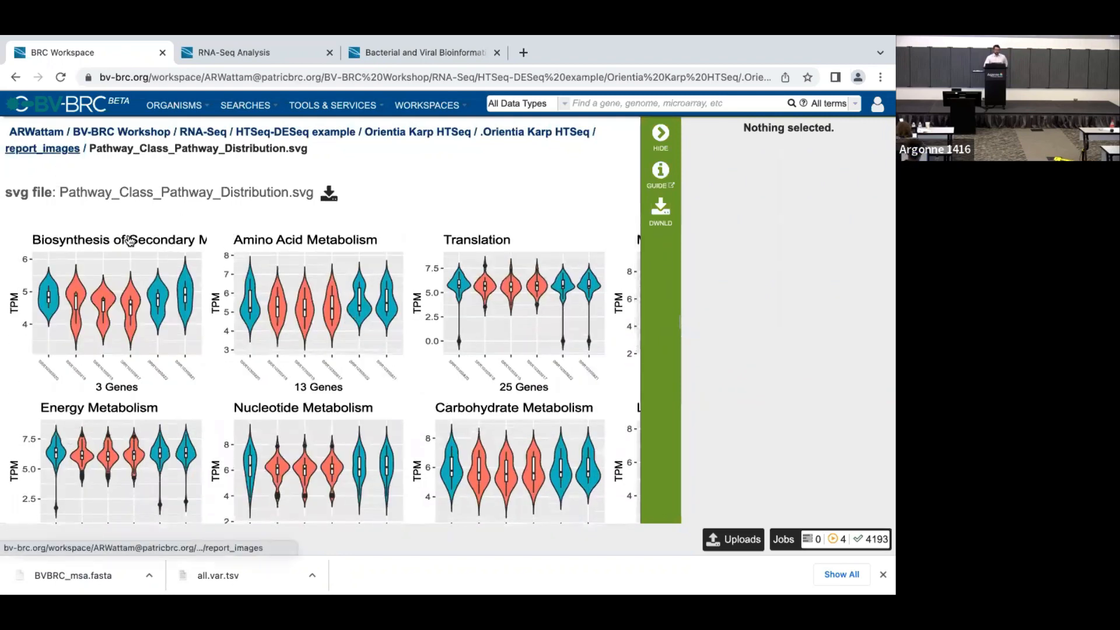
left_click(41, 148)
View the violin plots in Superclass_Pathway_Distribution.svg and return to the report_images folder.
left_click(13, 255)
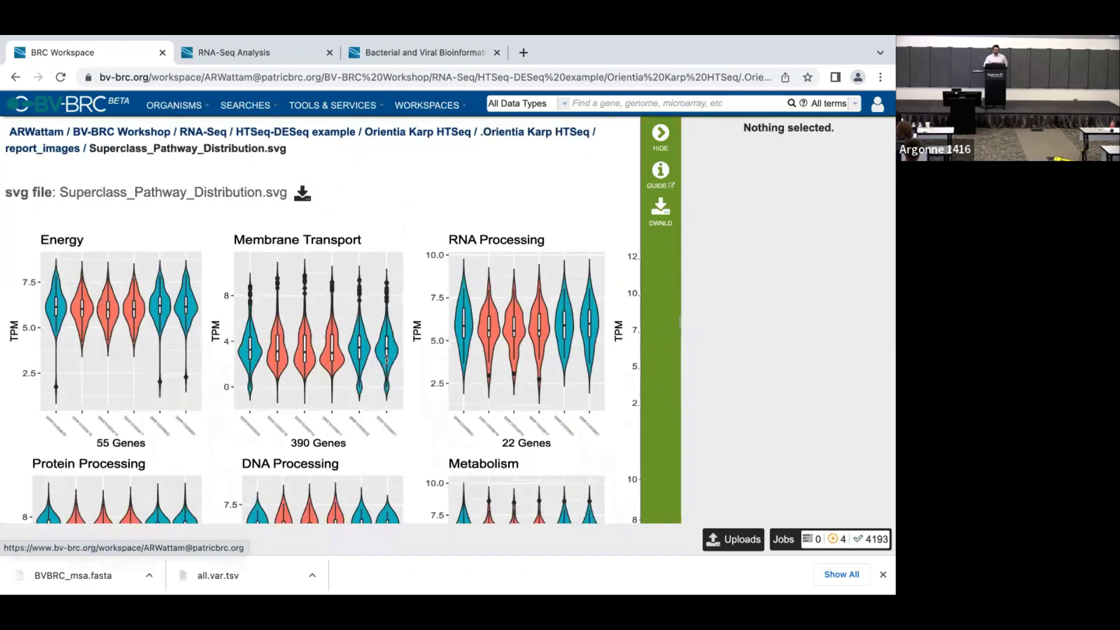
scroll(383, 365, "down", 5)
scroll(383, 365, "down", 3)
scroll(210, 257, "up", 10)
left_click(42, 148)
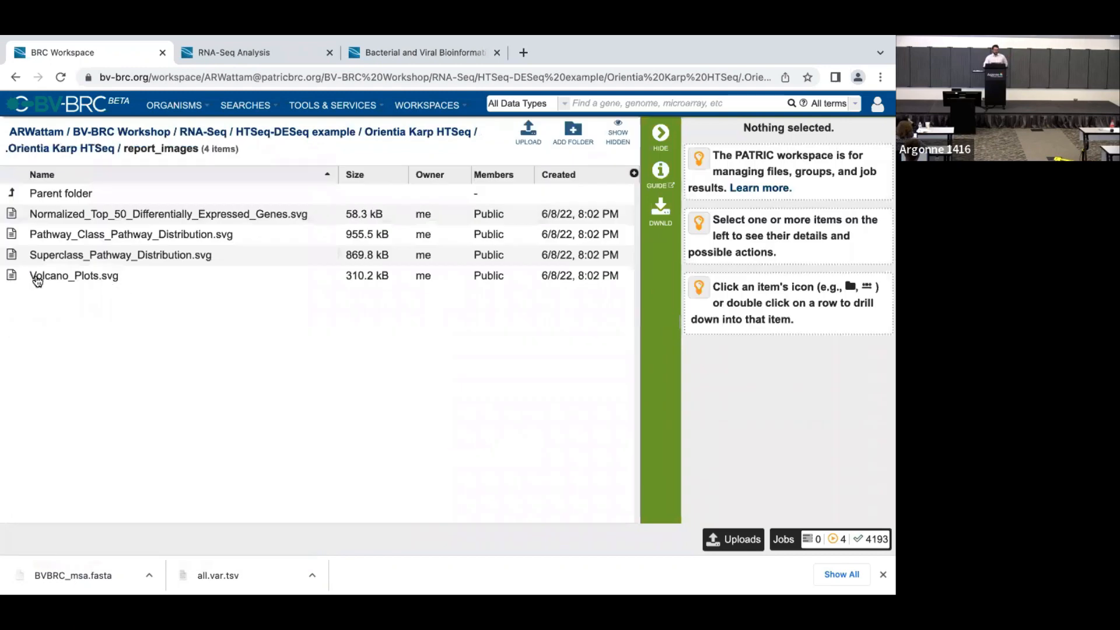
Open Volcano_Plots.svg, examine the UT176 over Karp plot and its legend categories, and return to the report_images folder.
left_click(13, 276)
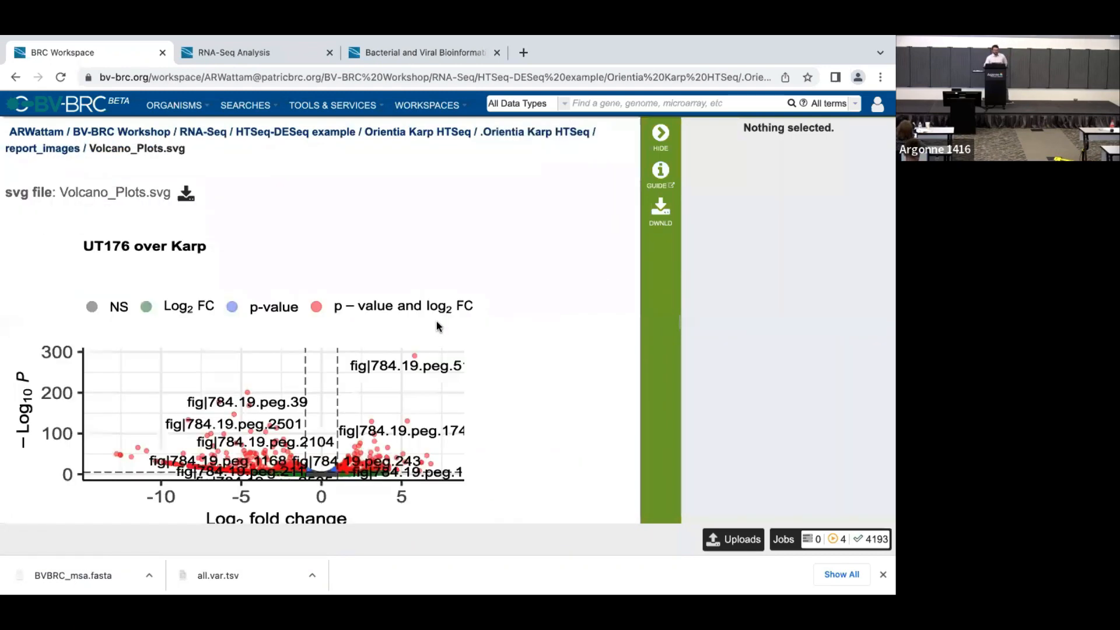
scroll(460, 312, "down", 1)
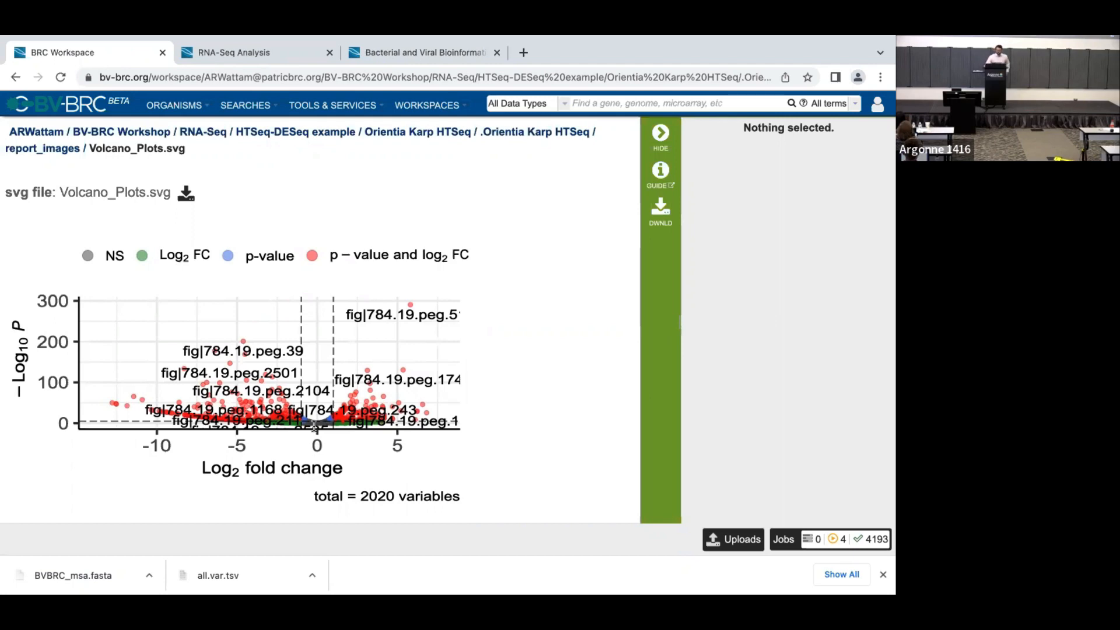
double_click(160, 257)
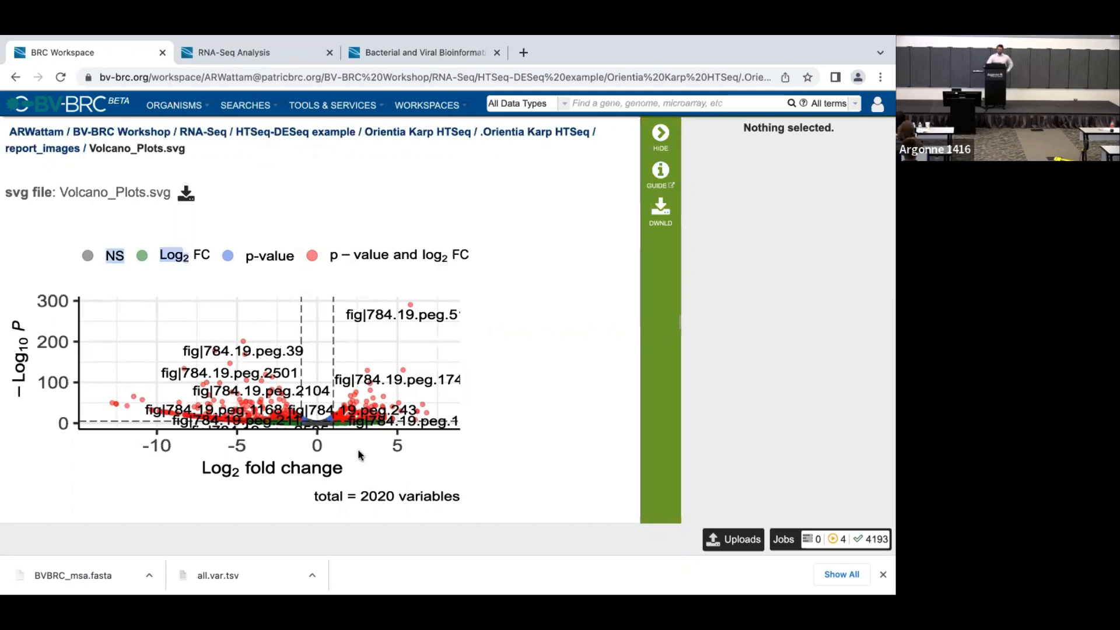
left_click(359, 455)
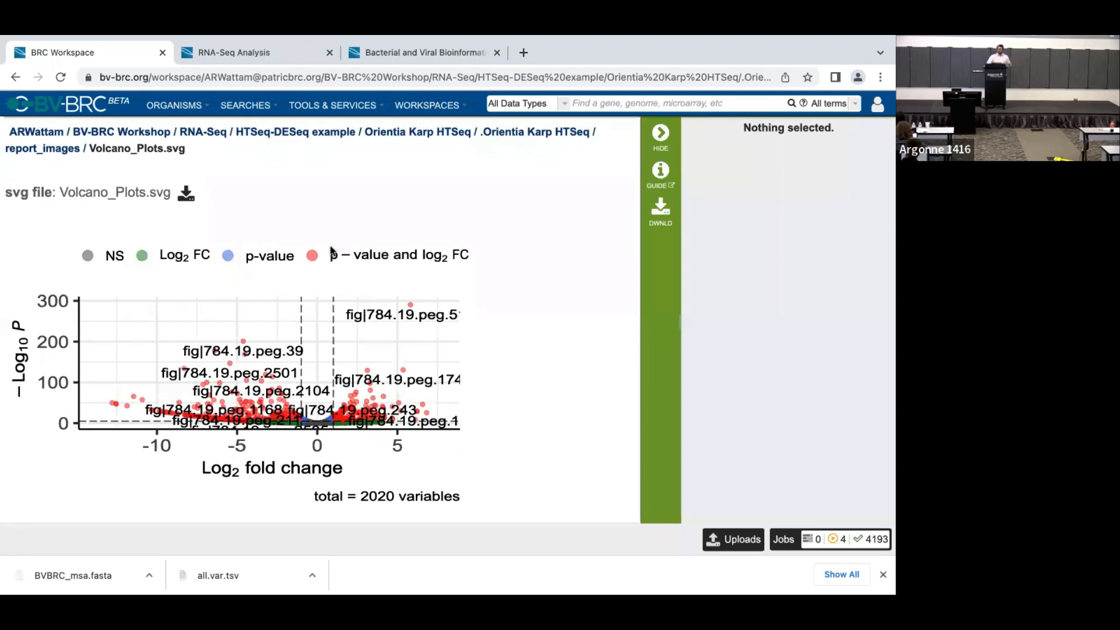
left_click_drag(333, 255, 406, 272)
left_click(407, 272)
left_click(49, 150)
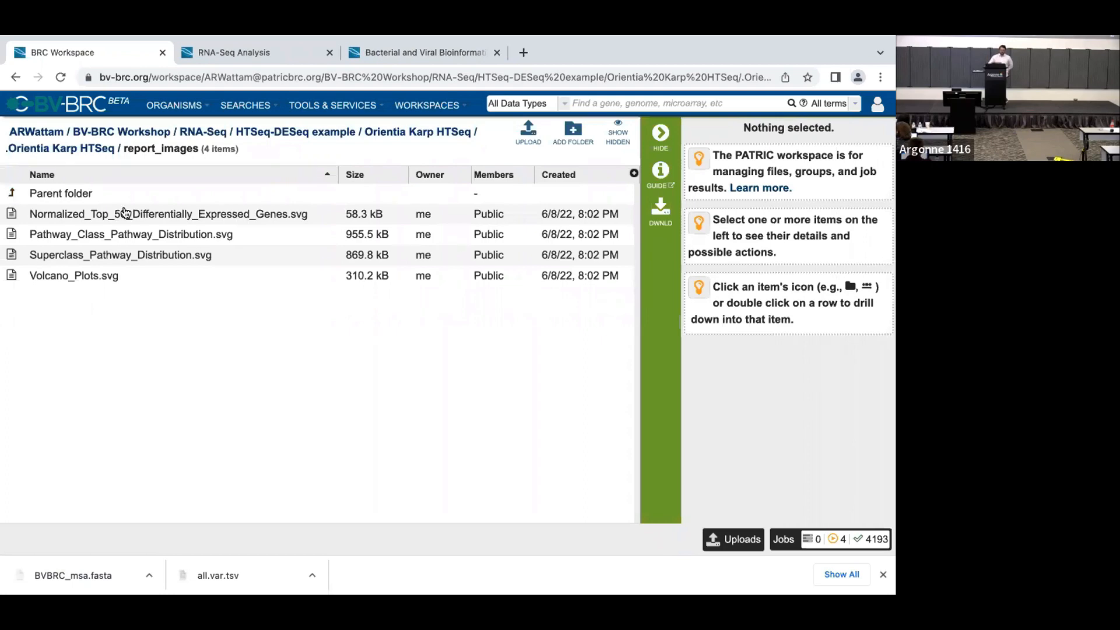
Open the heatmap Normalized_Top_50_Differentially_Expressed_Genes.svg.
left_click(161, 217)
double_click(12, 216)
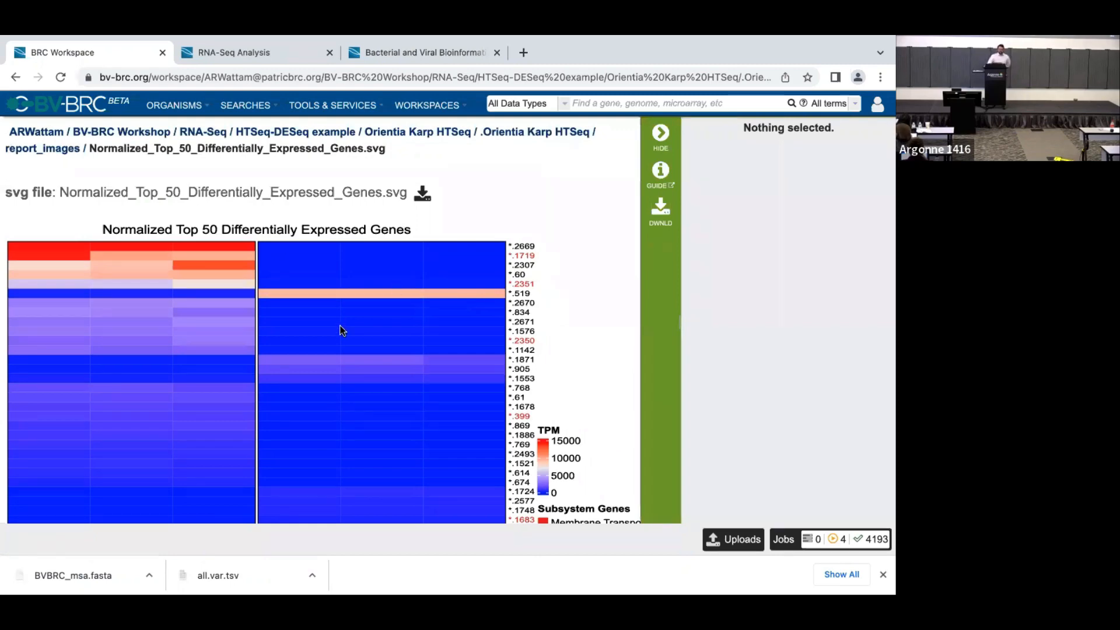
Examine the heatmap's sample run labels and the gene IDs beside its rows, starting with gene 2669.
scroll(285, 321, "down", 5)
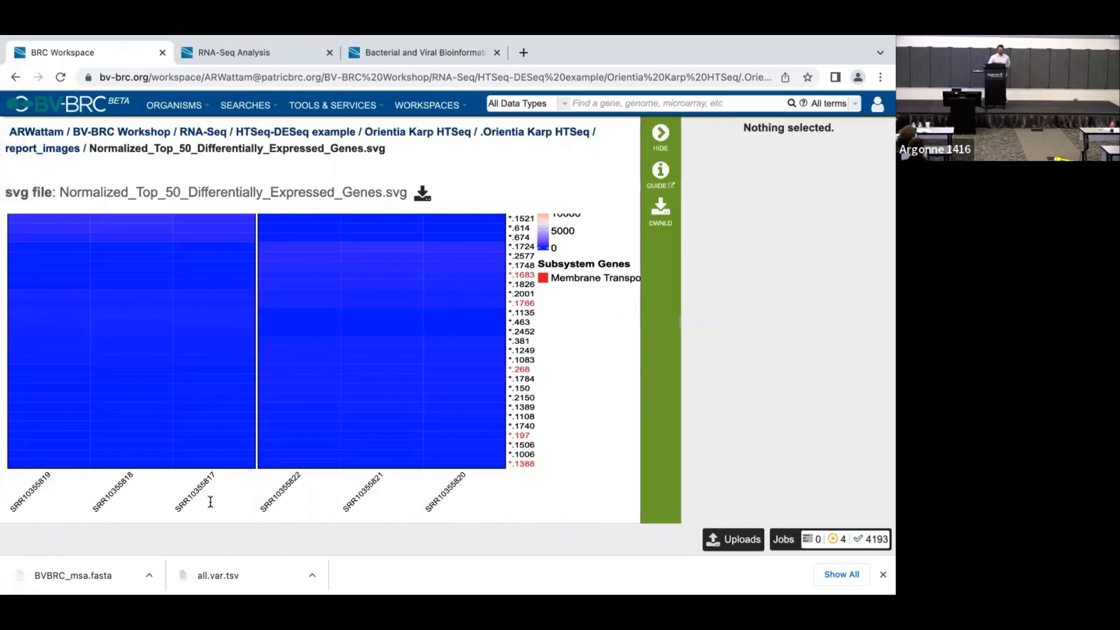
scroll(177, 449, "up", 3)
scroll(177, 449, "up", 3)
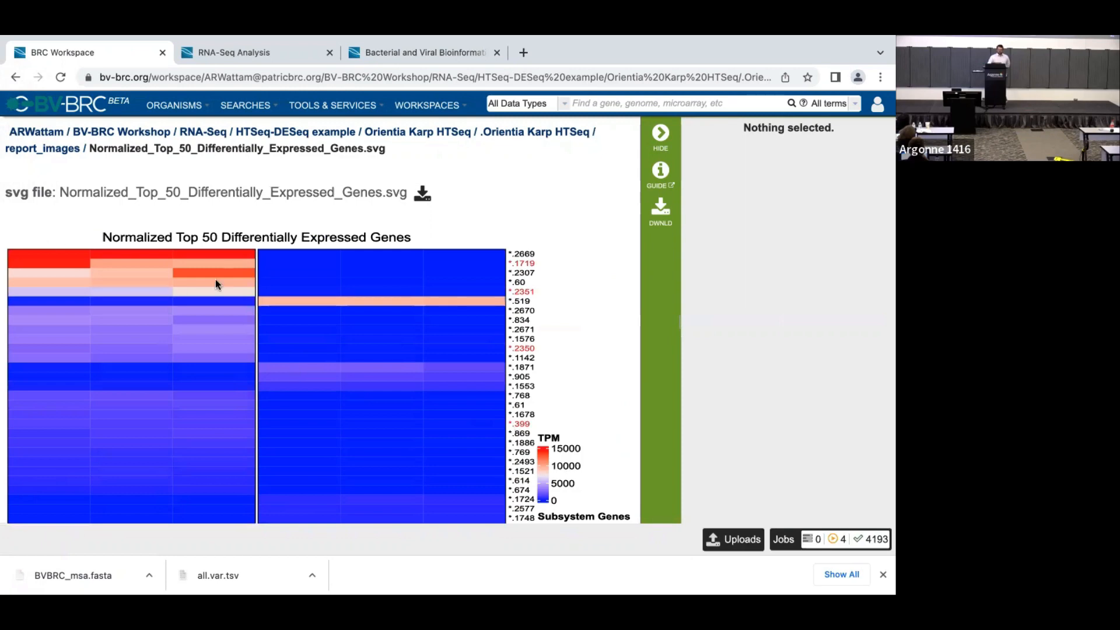
double_click(518, 255)
left_click(518, 255)
scroll(505, 280, "down", 1)
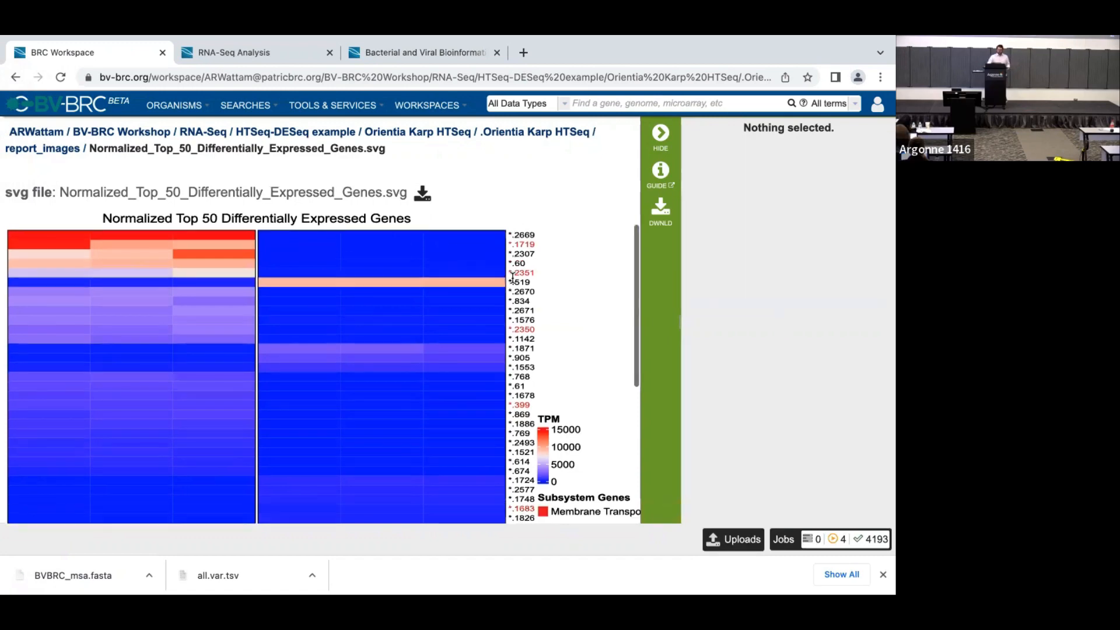
scroll(528, 233, "up", 1)
left_click_drag(515, 255, 510, 253)
left_click(536, 255)
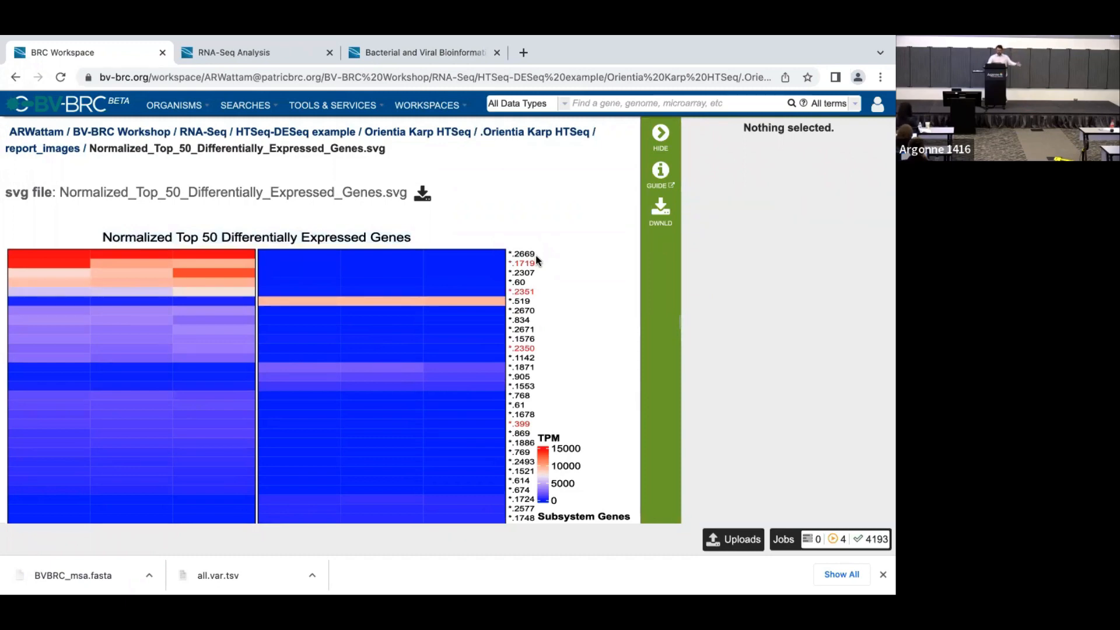
Compare the heatmap's rows for both sample groups against the TPM colour scale and the red-labelled subsystem genes.
scroll(535, 257, "down", 4)
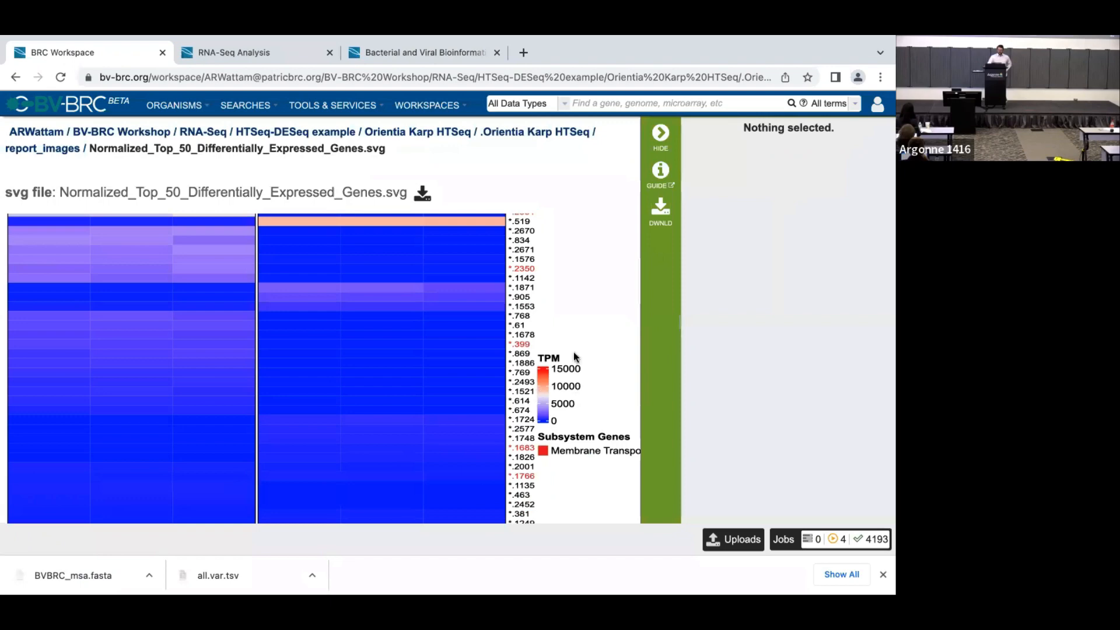
scroll(467, 331, "up", 4)
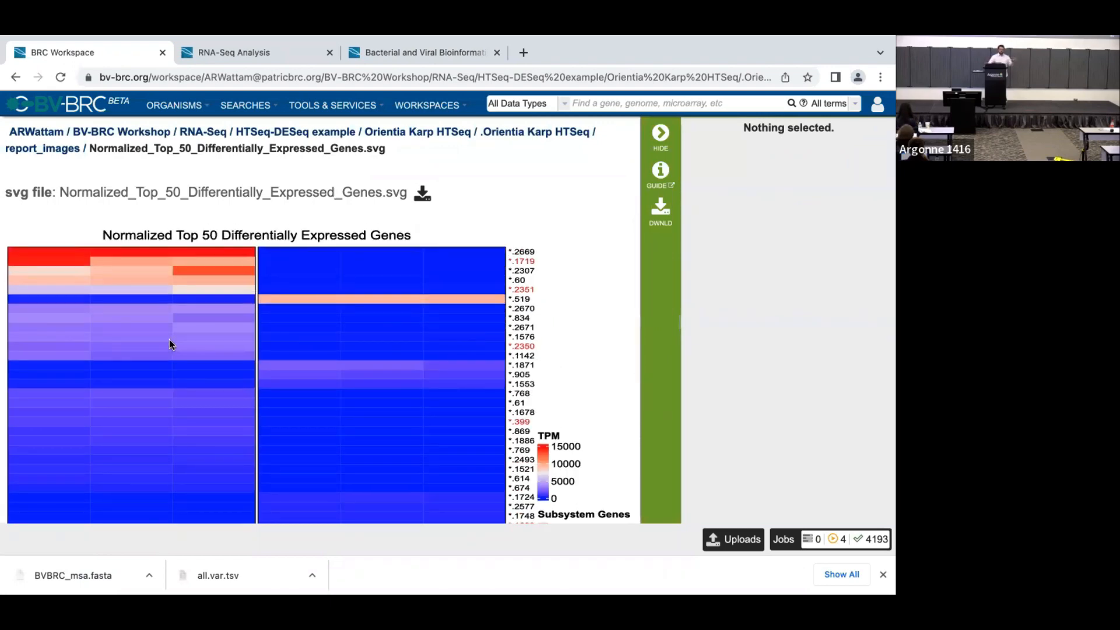
scroll(508, 388, "down", 5)
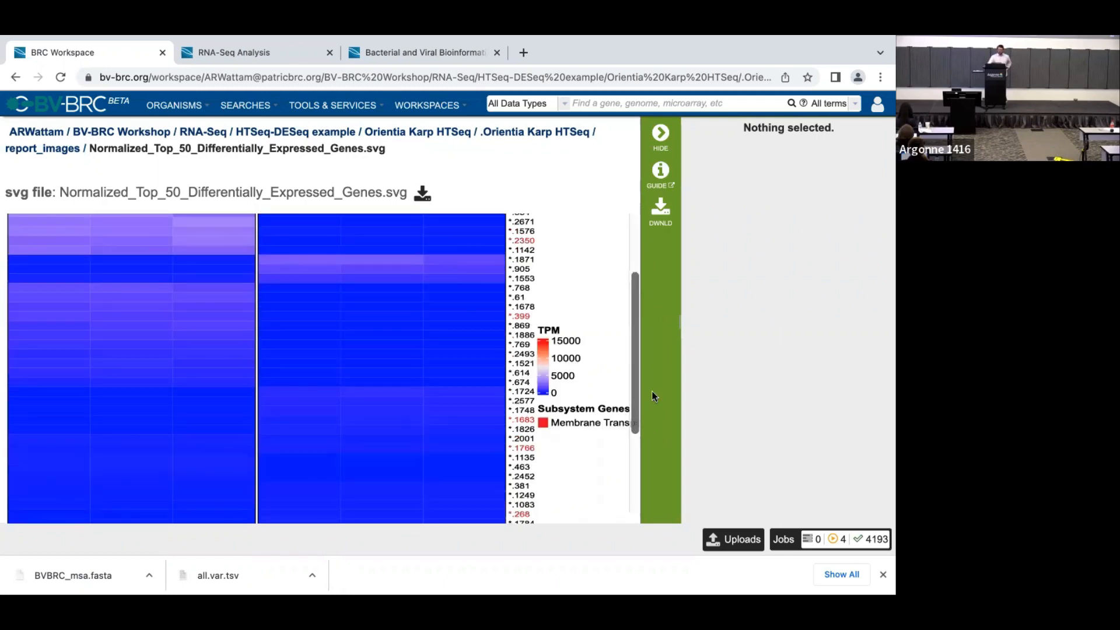
scroll(607, 402, "down", 7)
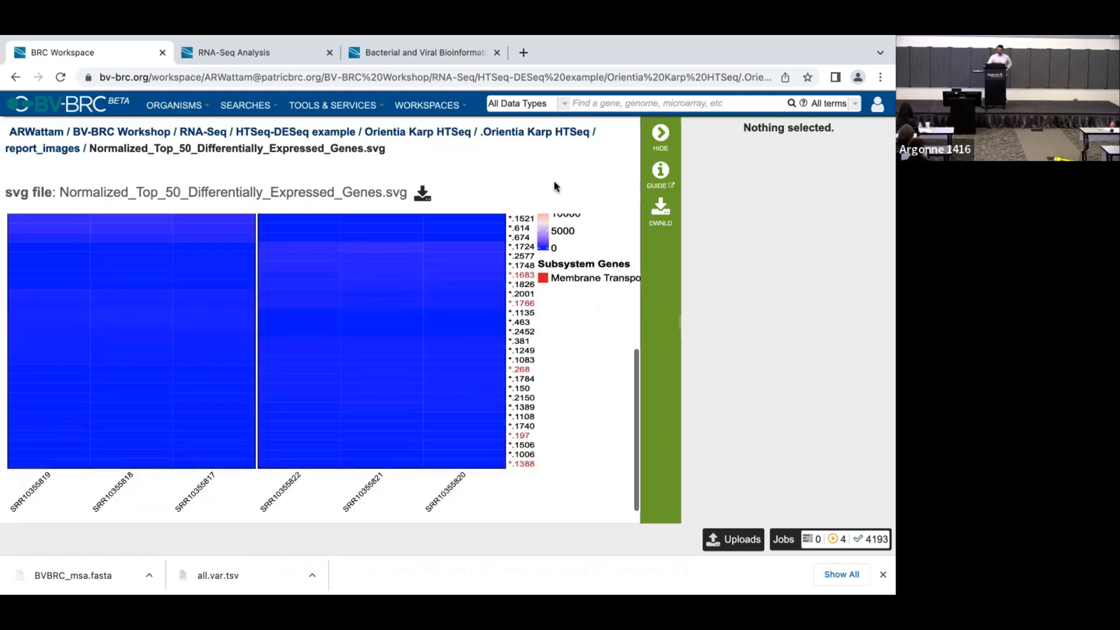
scroll(521, 345, "up", 10)
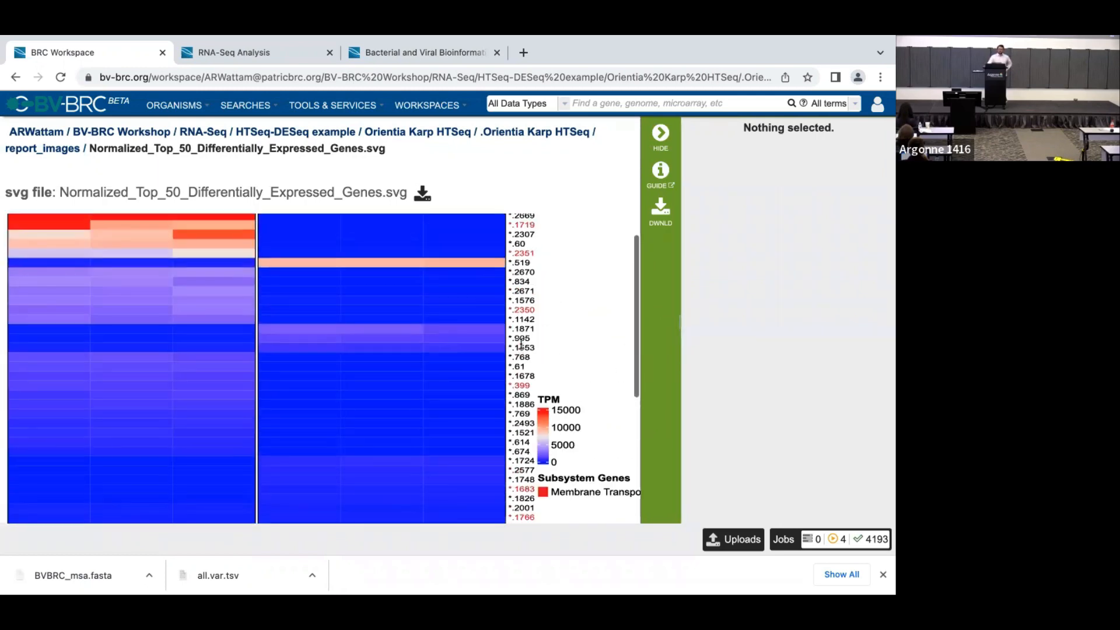
scroll(521, 344, "down", 8)
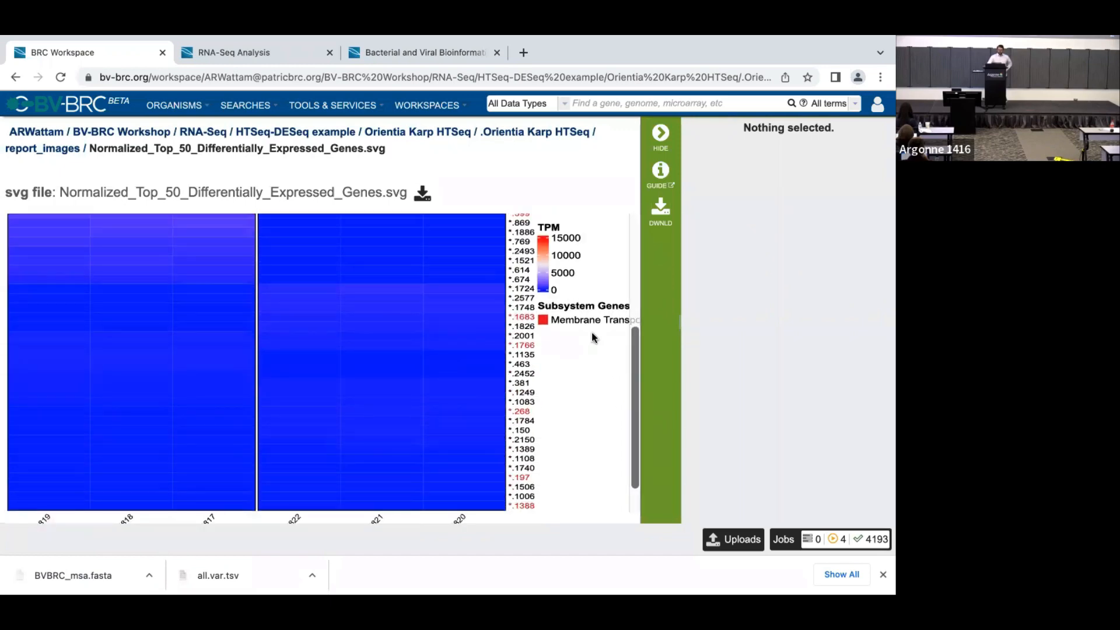
Hide the details panel and examine the heatmap's full Subsystem Genes legend, including Membrane Transport.
left_click(660, 135)
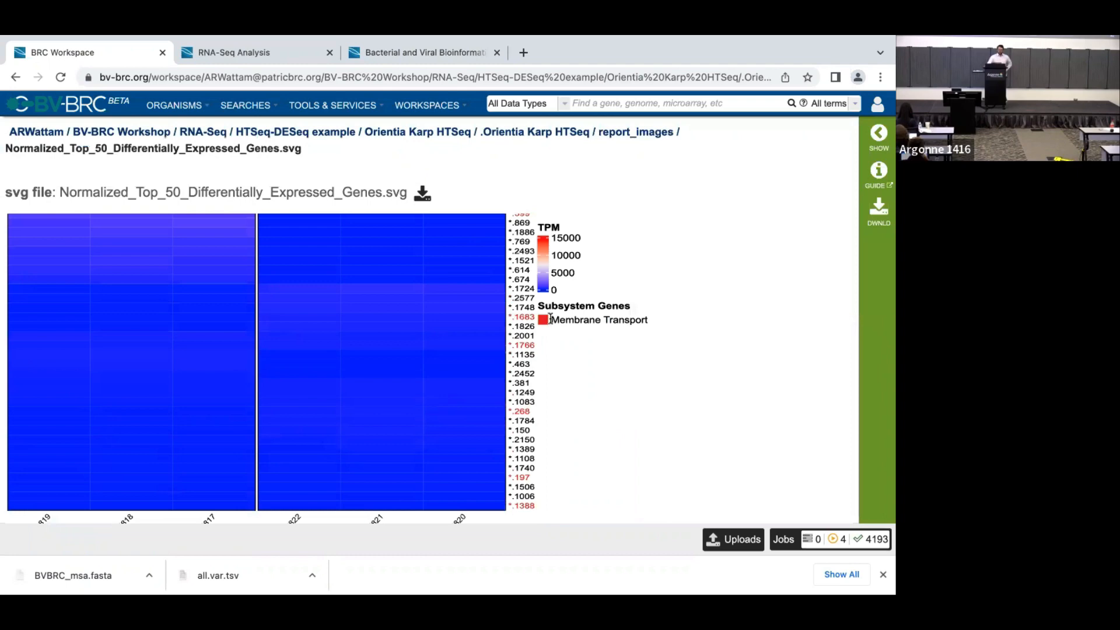
left_click_drag(550, 319, 654, 325)
left_click(653, 326)
scroll(469, 336, "up", 8)
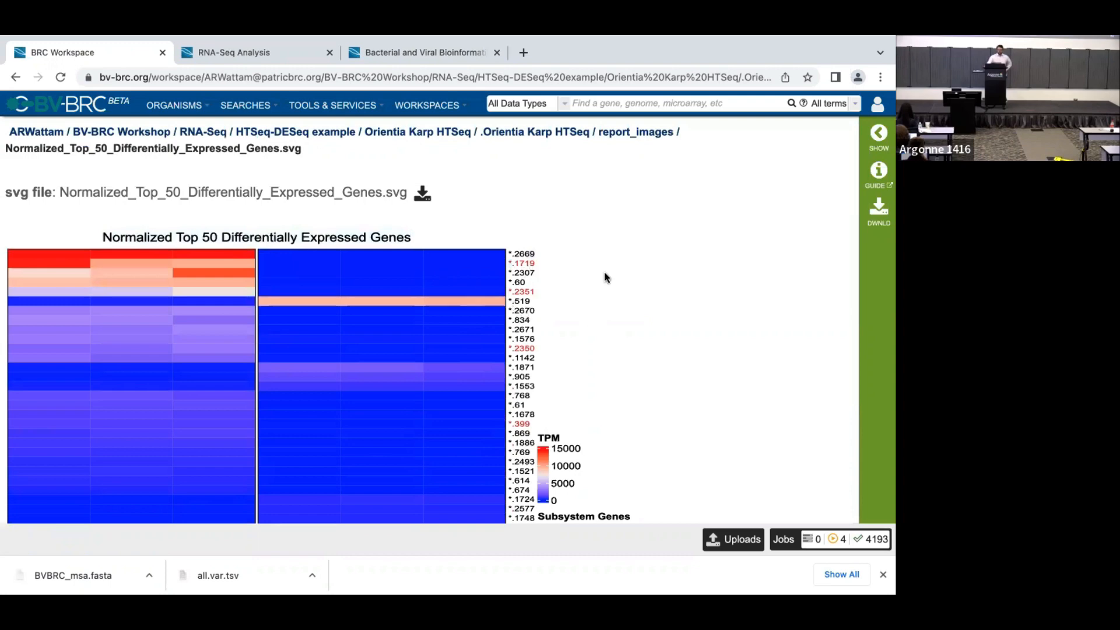
scroll(554, 334, "down", 3)
scroll(556, 334, "down", 1)
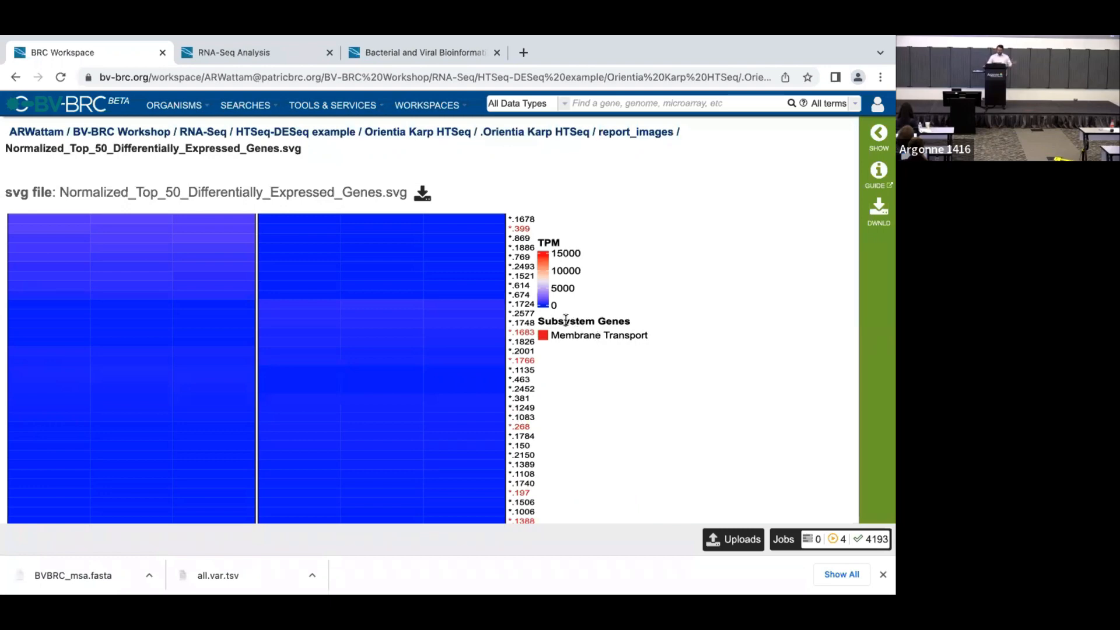
Open Orientia Karp HTSeq_diffexp from the .Orientia Karp HTSeq folder and display its experiment genes as a heatmap.
left_click(554, 132)
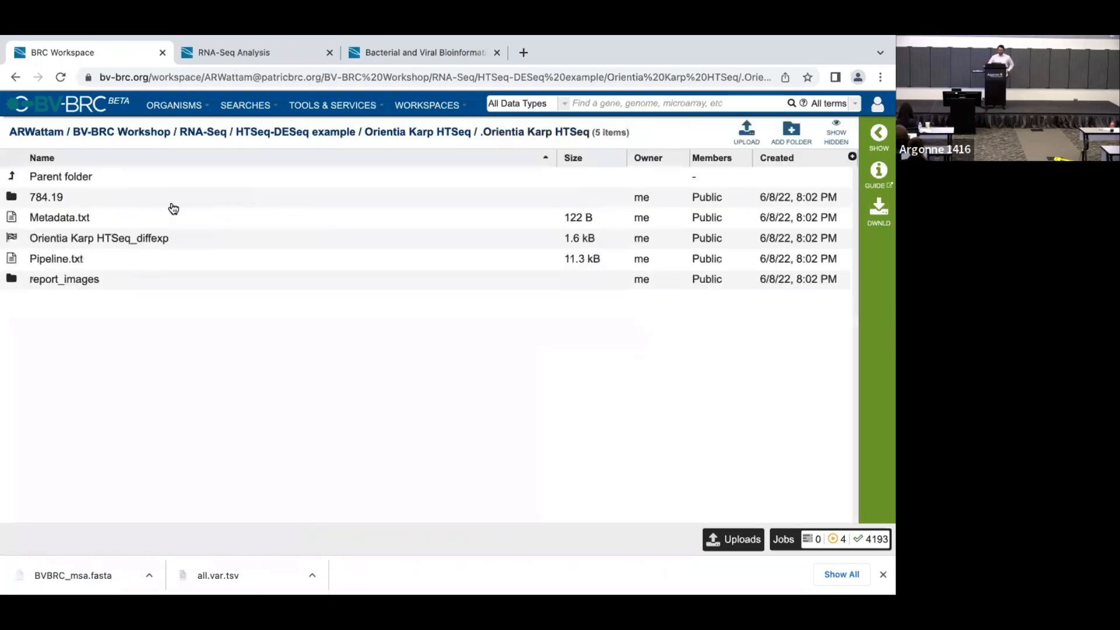
double_click(11, 241)
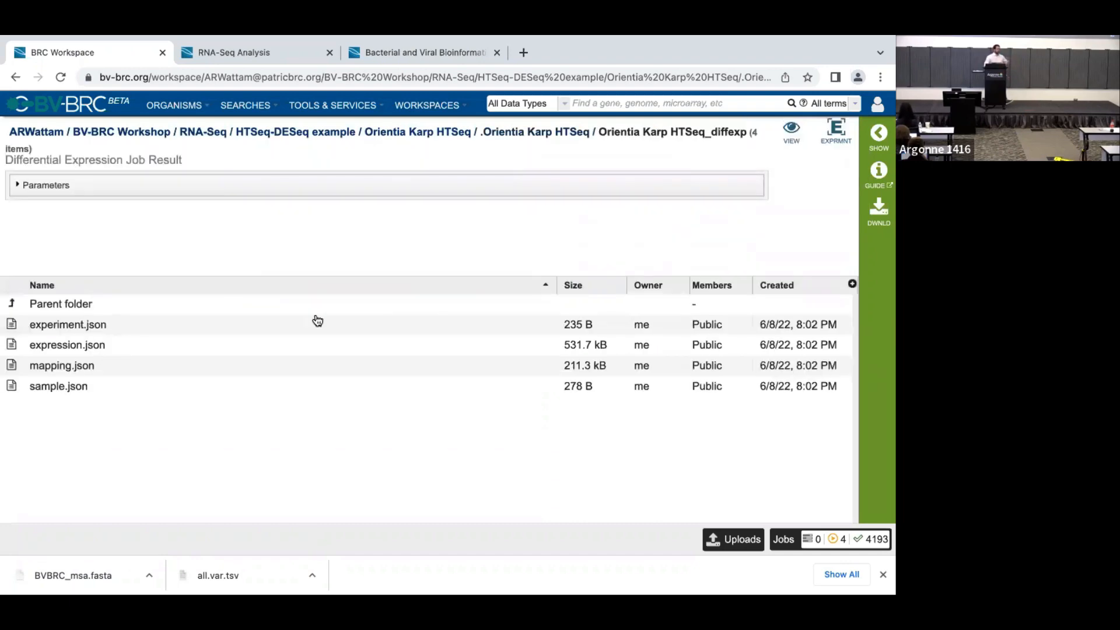
left_click(835, 130)
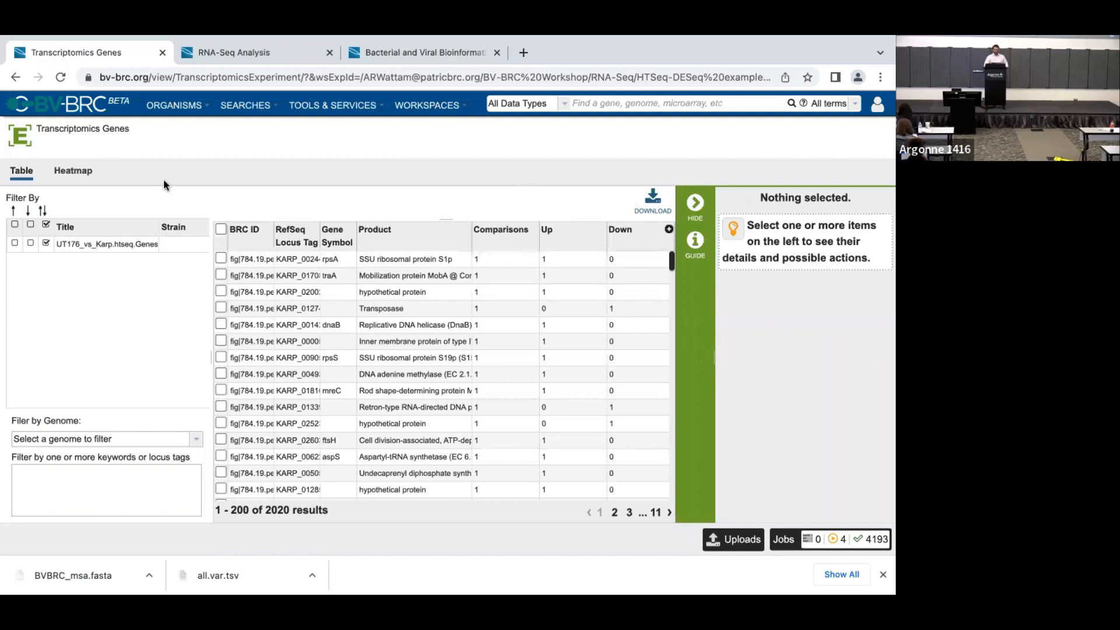
left_click(96, 173)
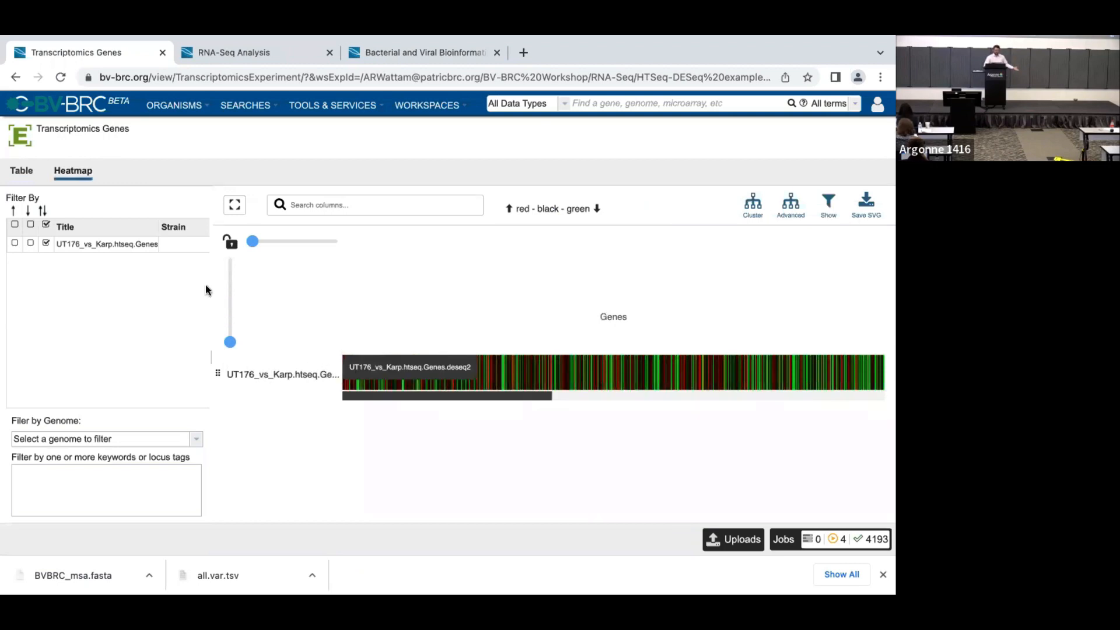
Return to the Orientia Karp HTSeq_diffexp result and reopen its experiment's gene heatmap.
left_click(15, 77)
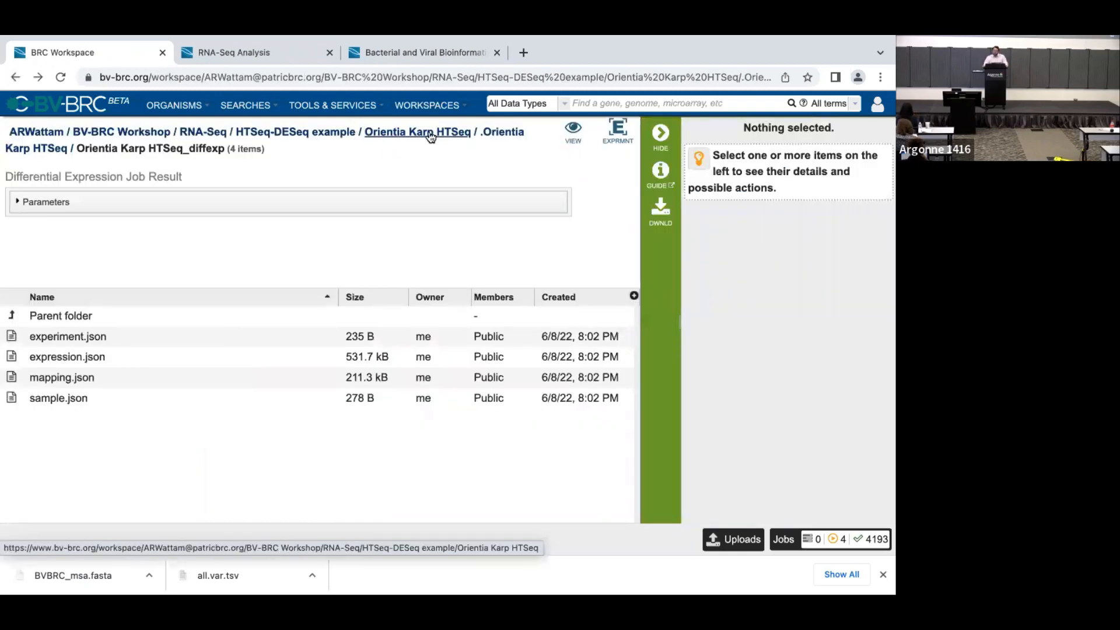
left_click(618, 129)
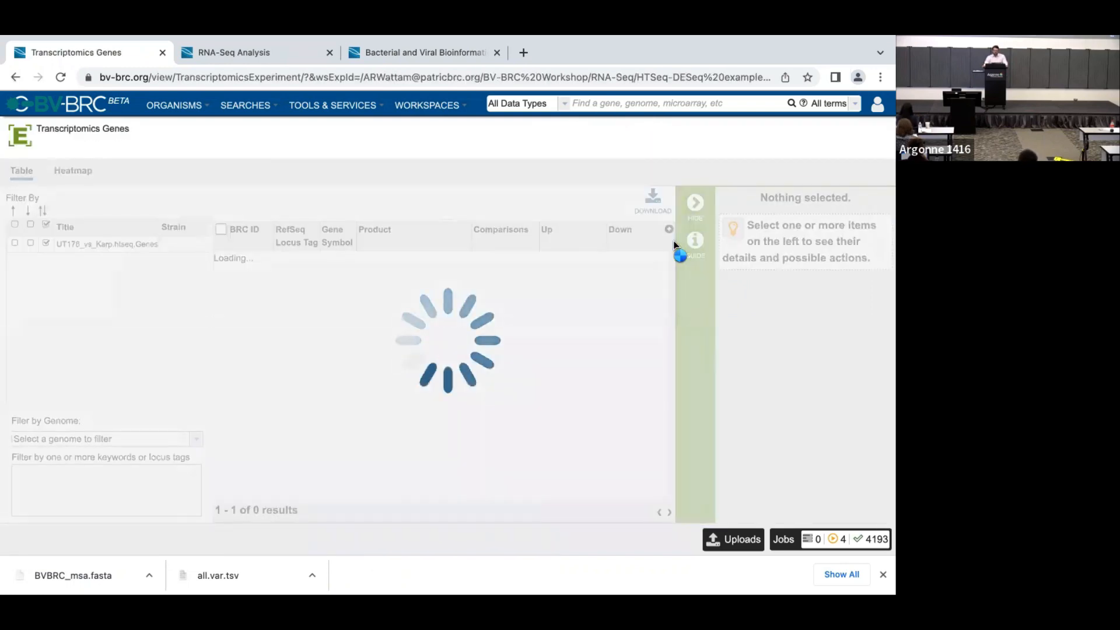
left_click(66, 171)
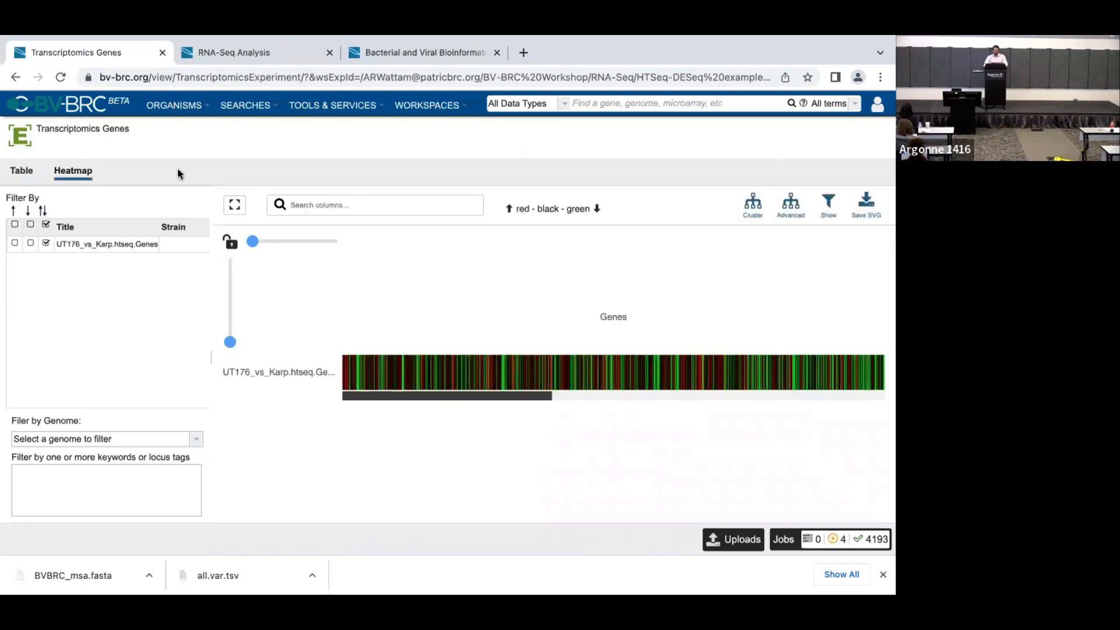
Go to the RNA-Seq folder's Antibiotics and Acinetobacter example and open the workshop job's differential expression result.
left_click(15, 77)
left_click(205, 134)
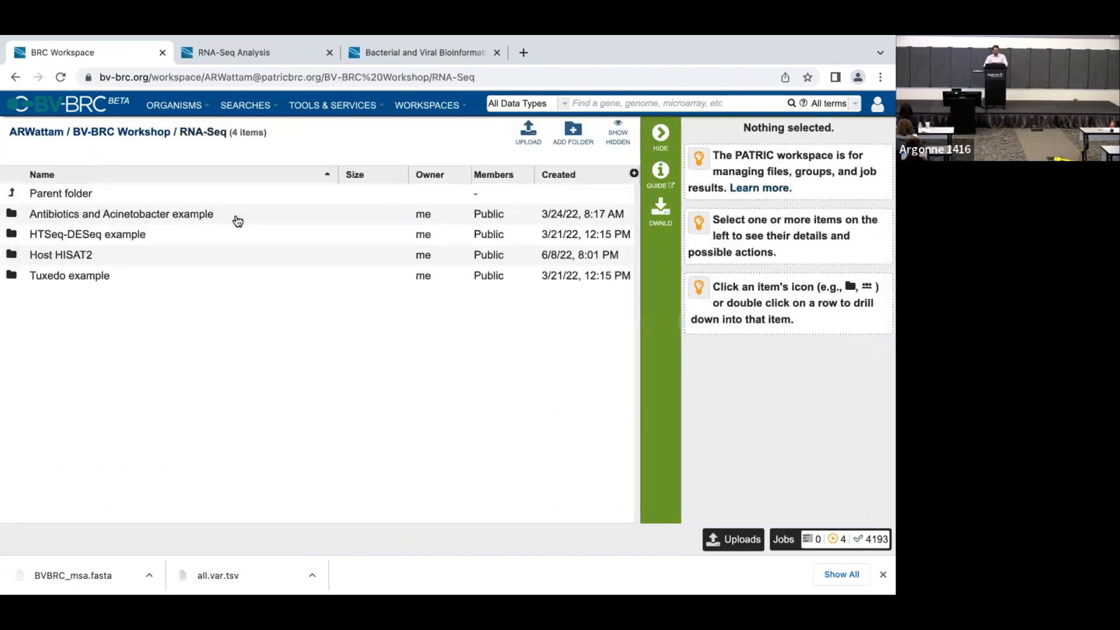
double_click(41, 222)
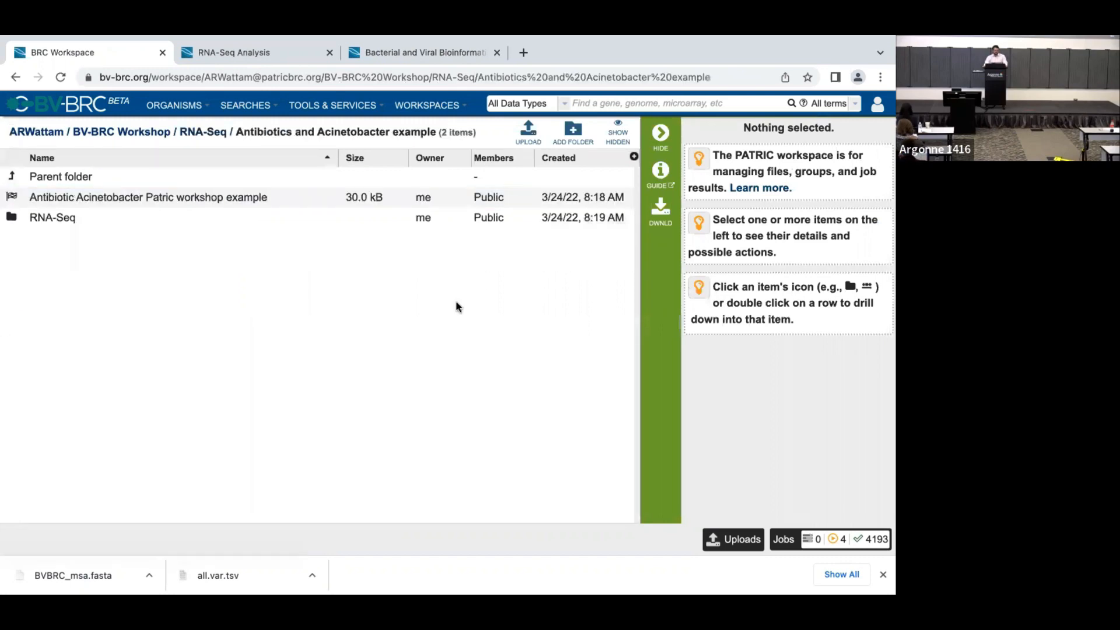
left_click(11, 198)
scroll(251, 346, "down", 3)
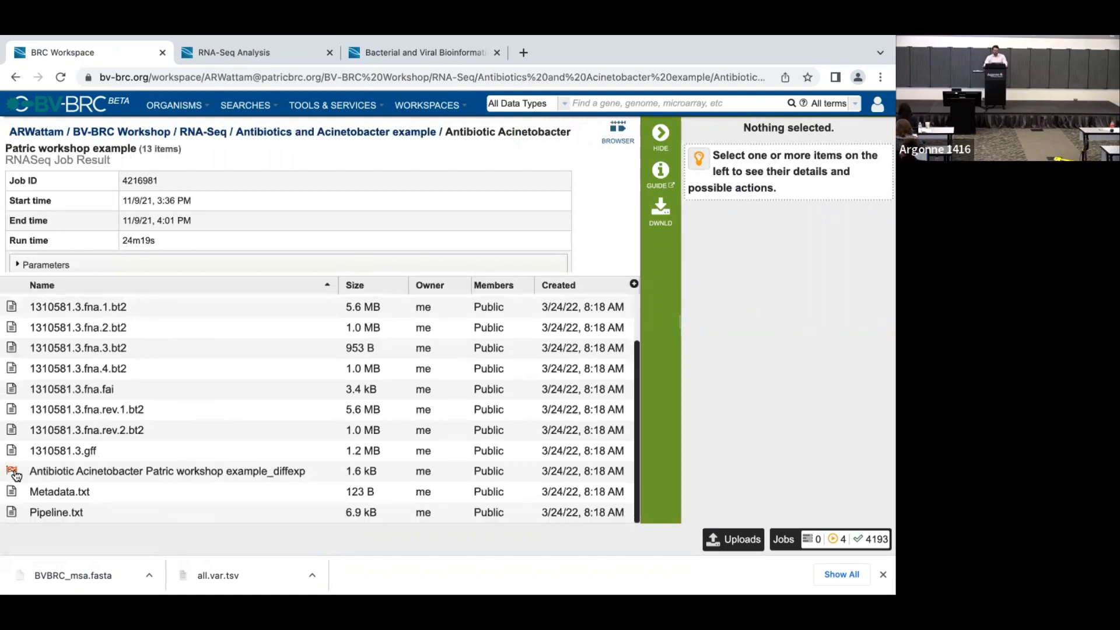
double_click(14, 472)
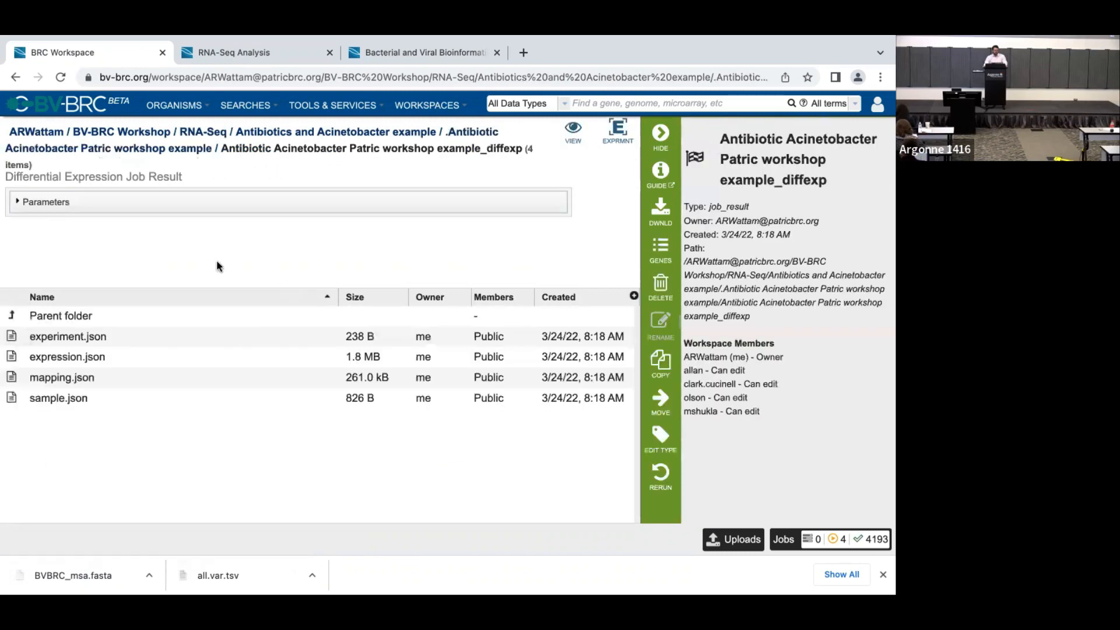
Open the Acinetobacter experiment's gene table, widen the comparison Title column, and switch to the heatmap view.
left_click(621, 141)
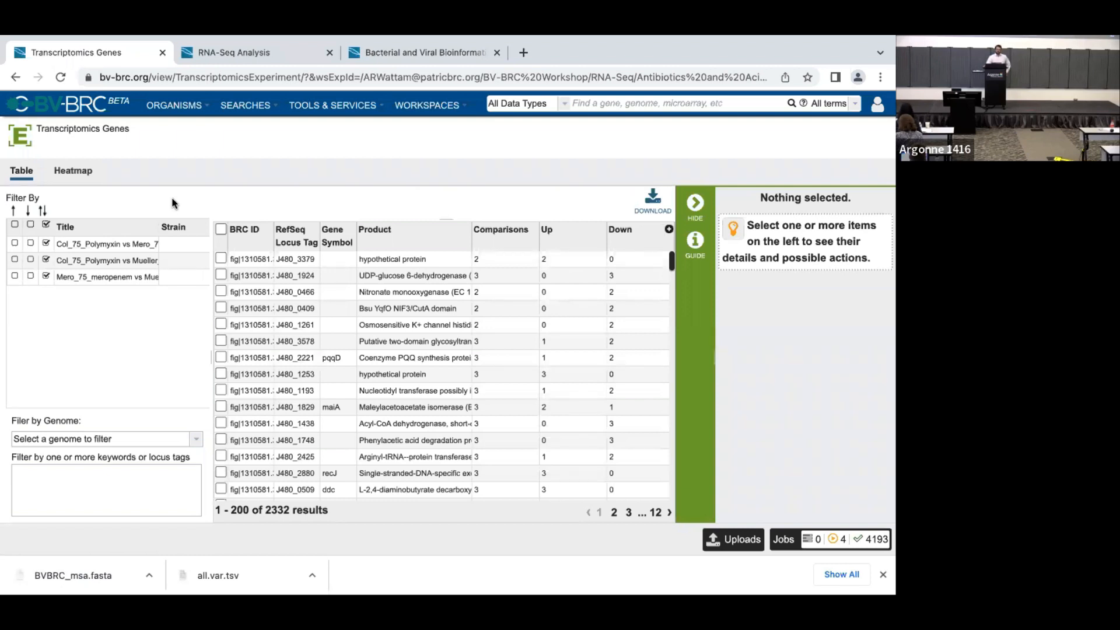
left_click_drag(160, 228, 198, 228)
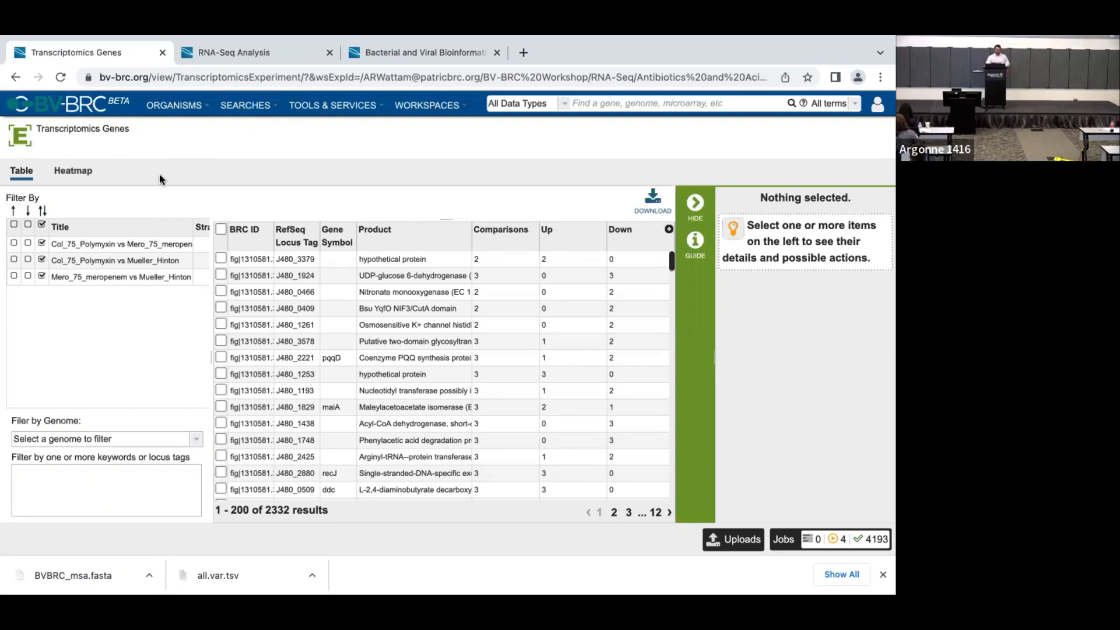
scroll(106, 255, "right", 1)
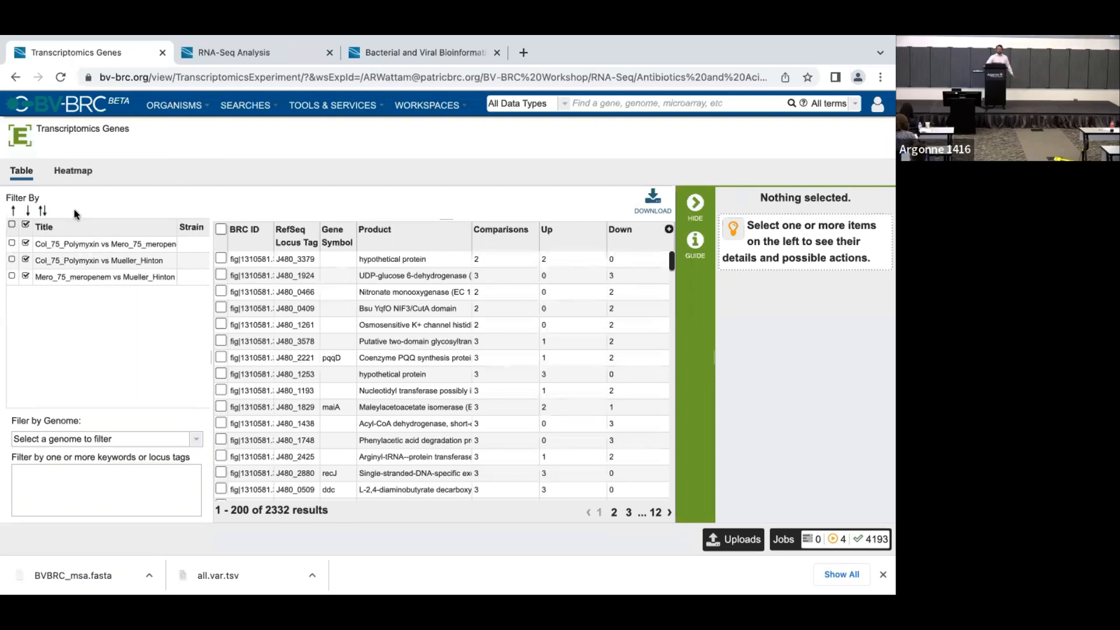
left_click(82, 170)
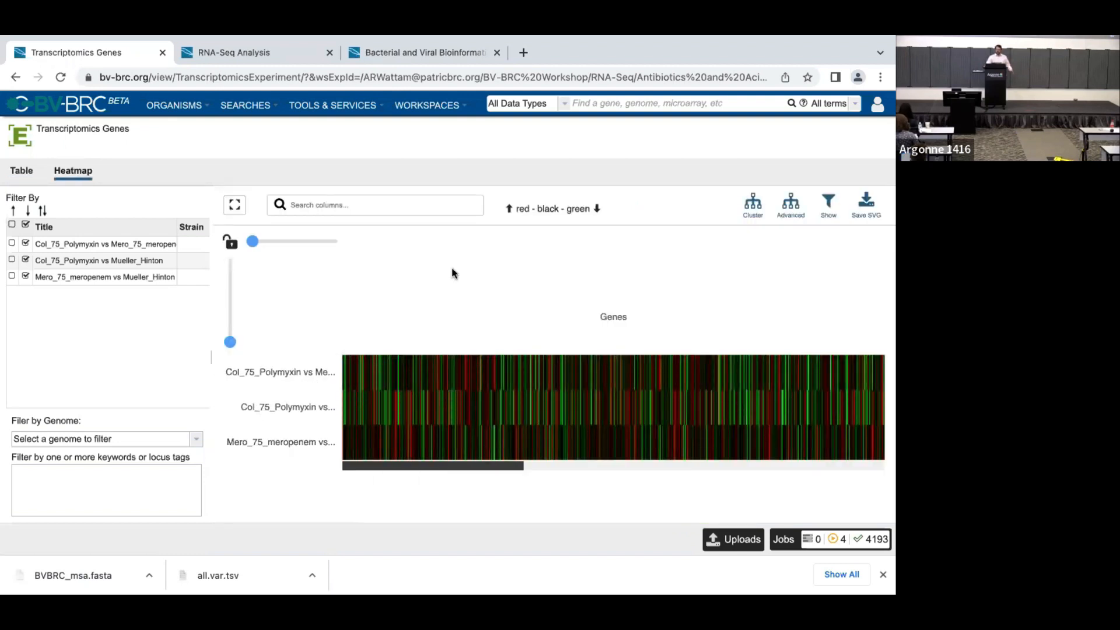
Cluster the heatmap, select a block of genes across the lower two comparisons, and dismiss the selection options.
left_click(752, 205)
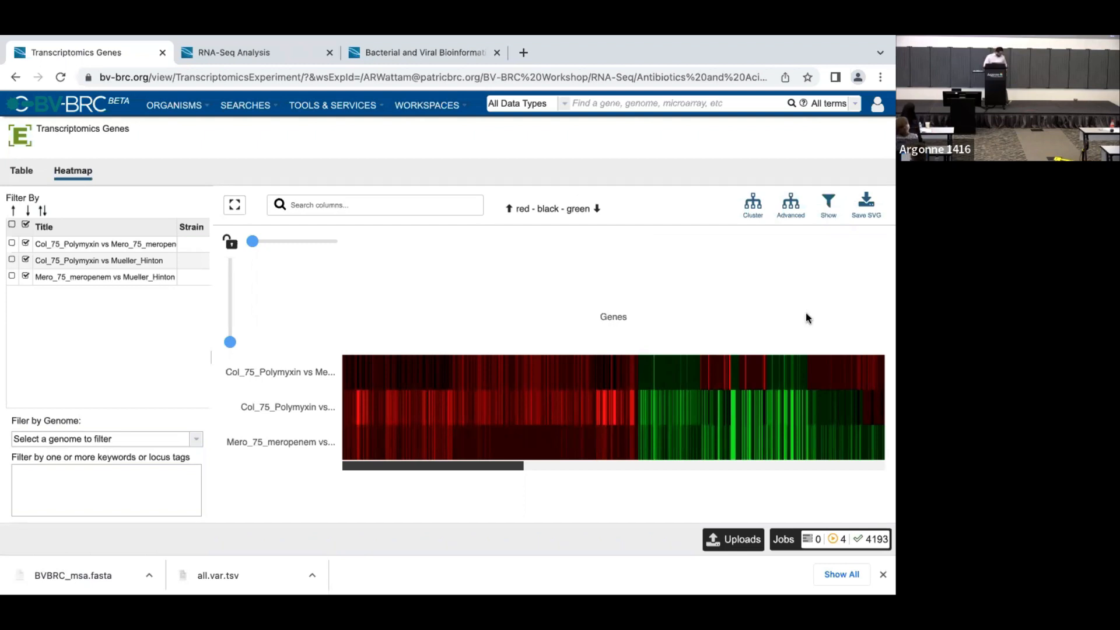
scroll(543, 473, "right", 6)
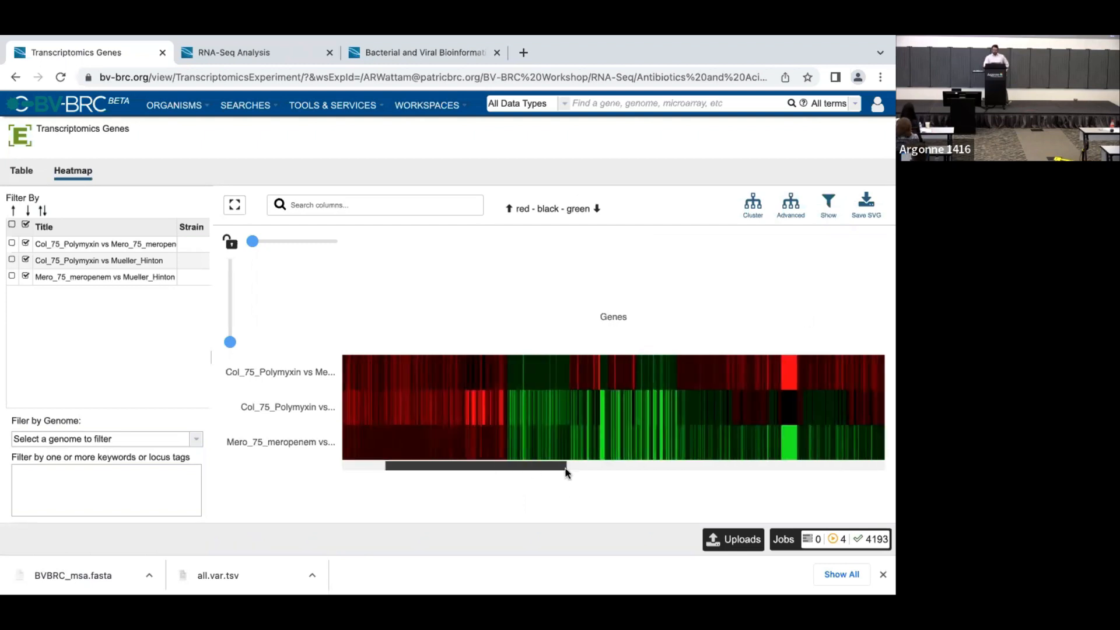
scroll(496, 408, "left", 1)
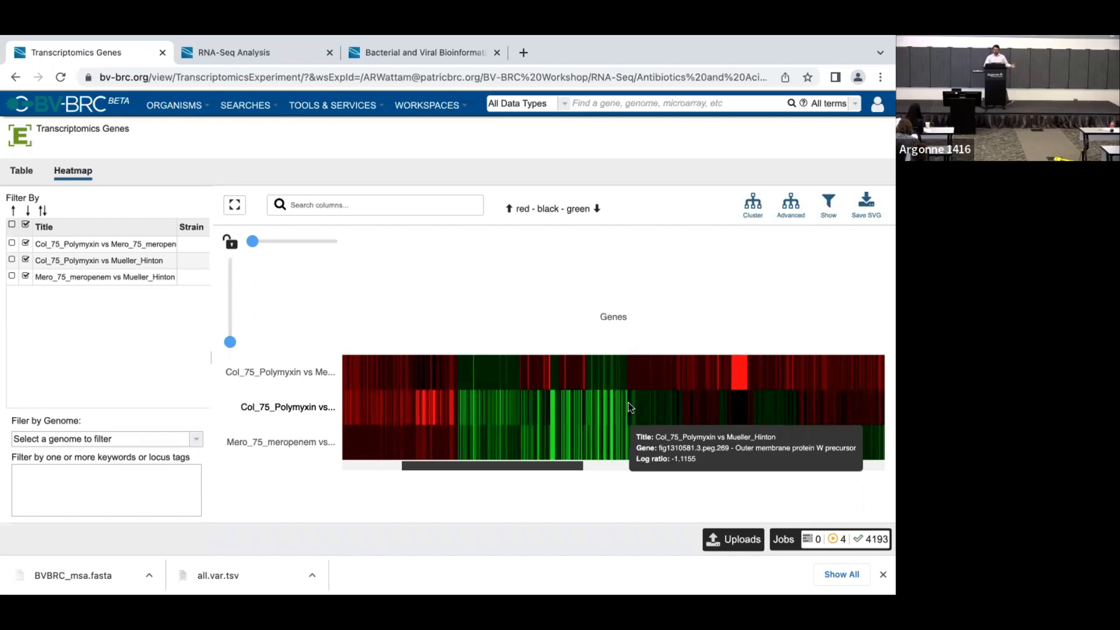
left_click_drag(629, 407, 674, 446)
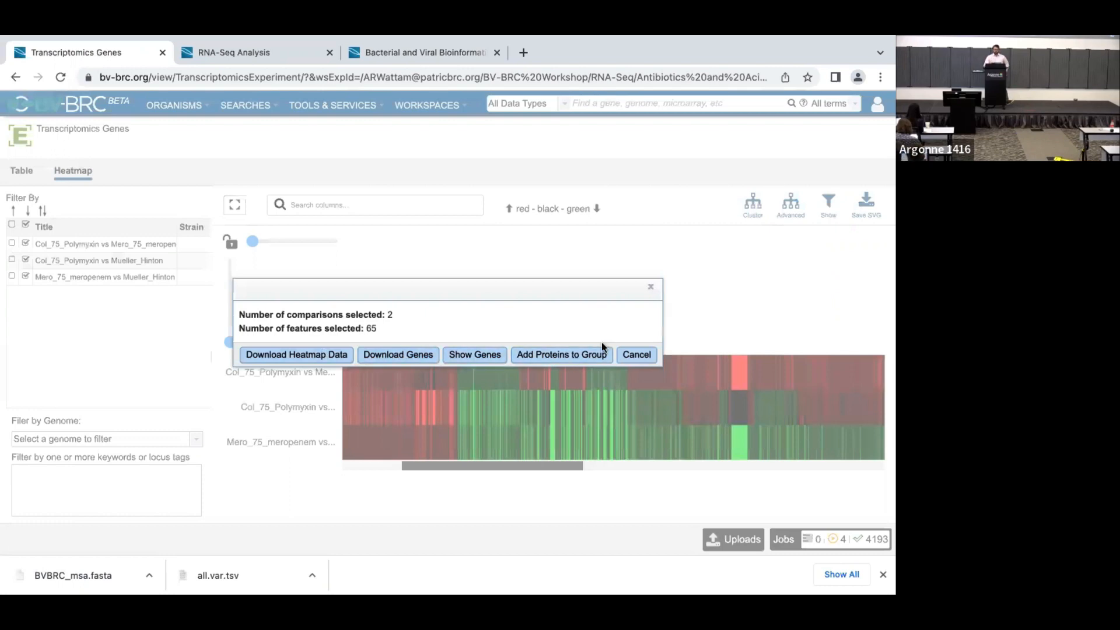
left_click(650, 287)
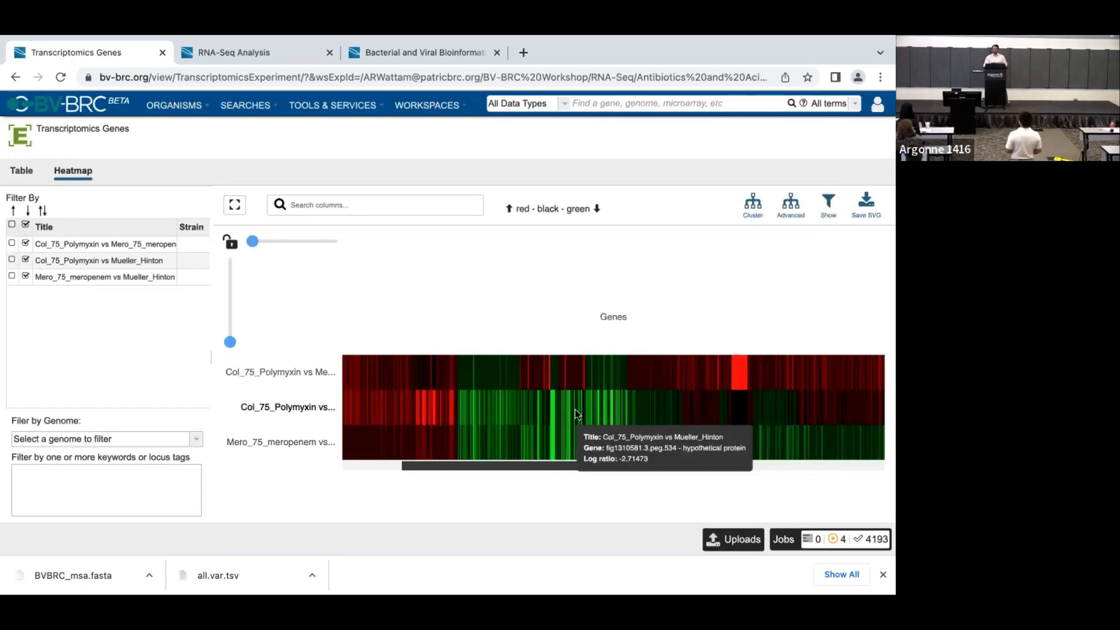
Search the heatmap columns for "transporter", enlarge the columns to read the gene labels, and restore the full-width overview.
left_click_drag(248, 235, 285, 242)
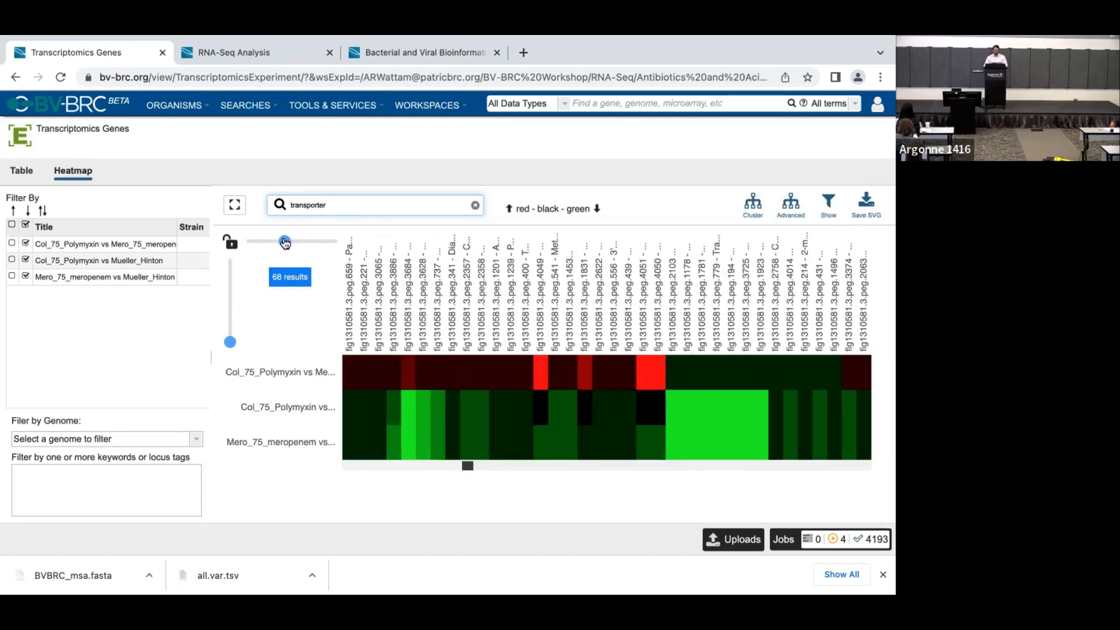
left_click_drag(285, 241, 251, 244)
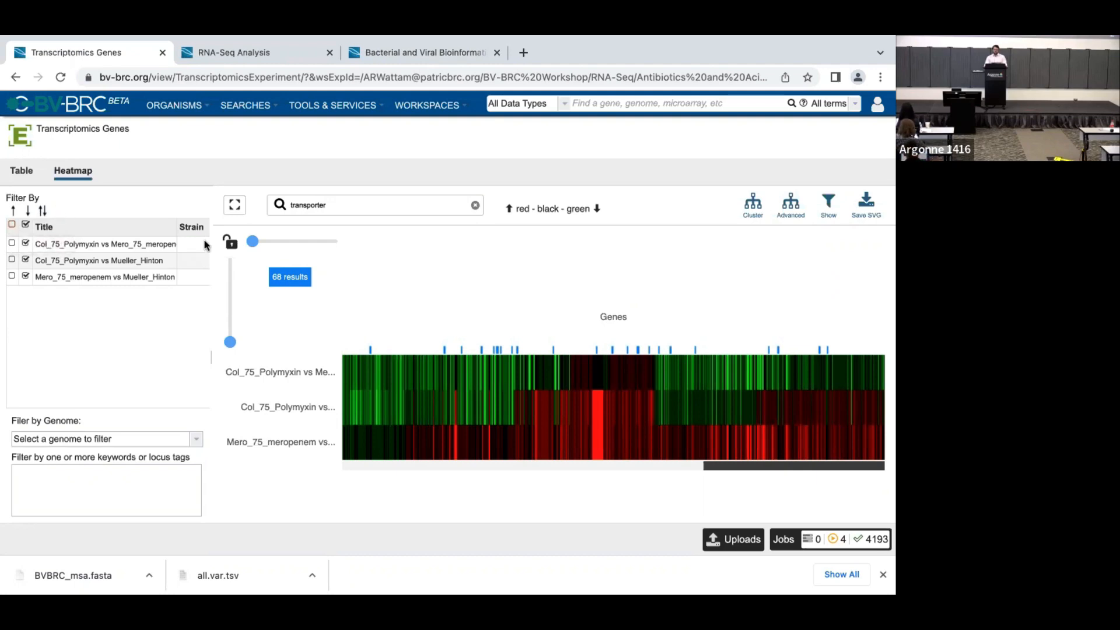
Widen the filter pane beside the heatmap and enlarge the browser page one zoom level beyond 110%.
scroll(71, 309, "down", 3)
scroll(71, 310, "up", 3)
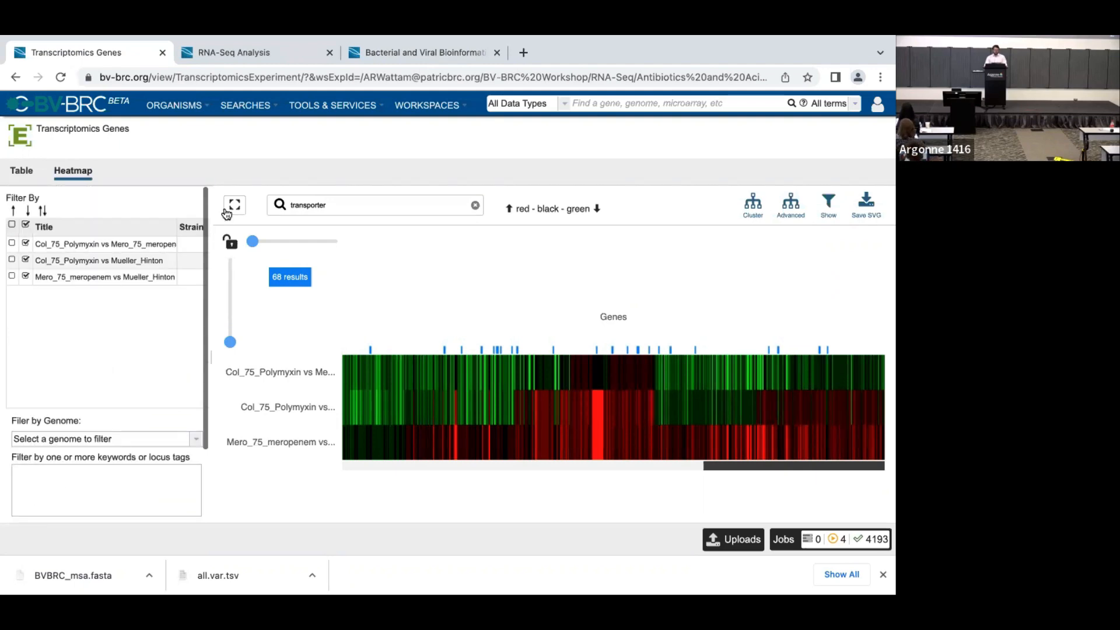
left_click_drag(211, 196, 348, 201)
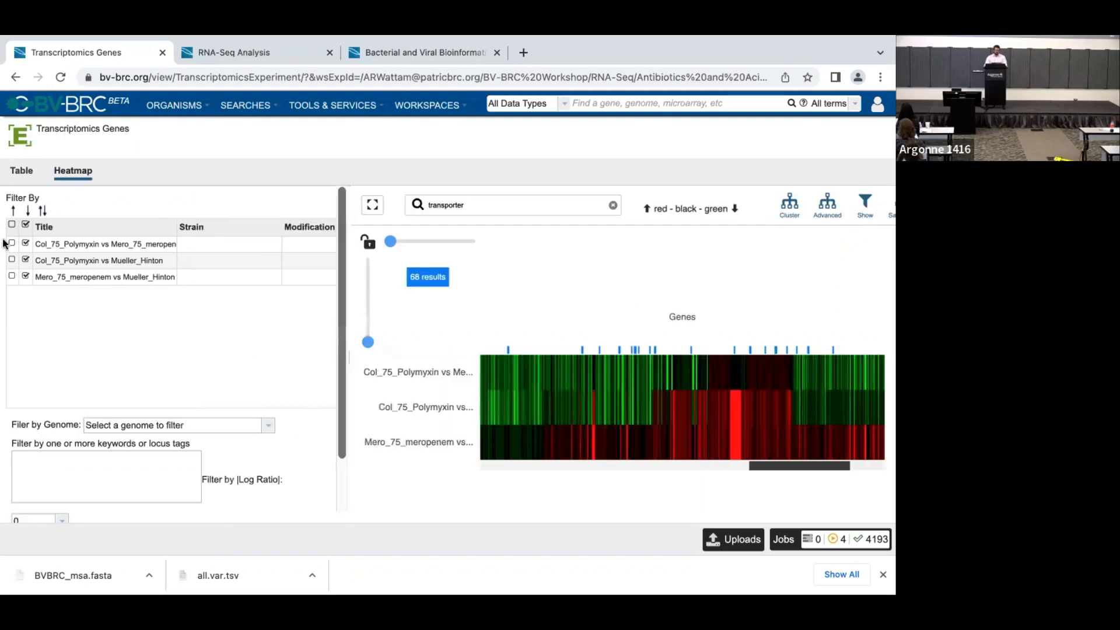
key("ctrl+minus")
key("ctrl+minus")
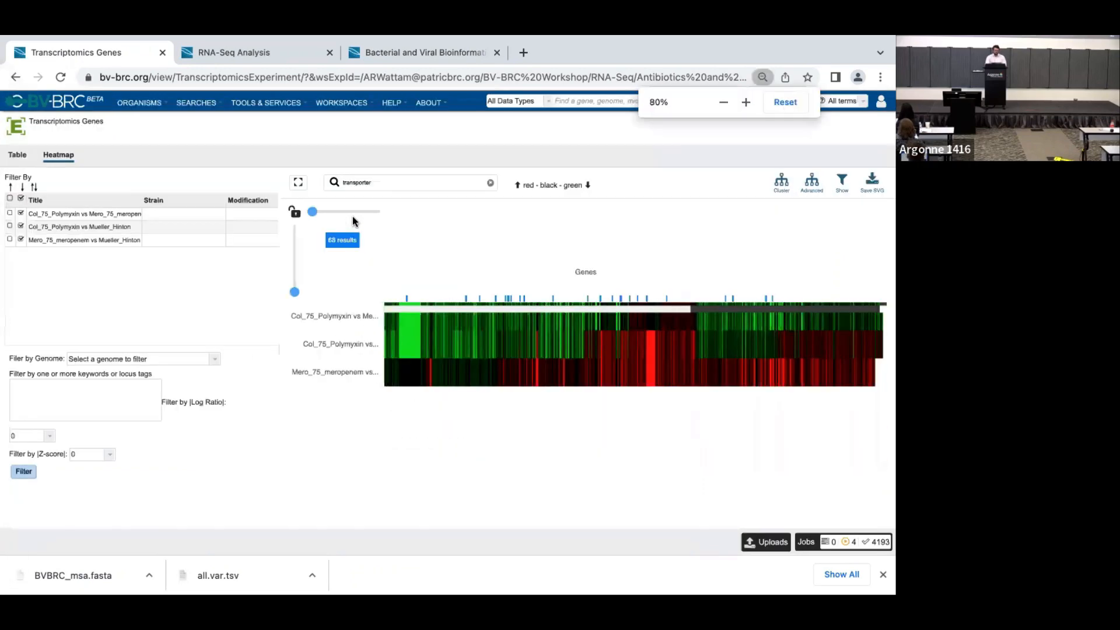
key("ctrl+plus")
key("ctrl+plus")
key("ctrl+plus")
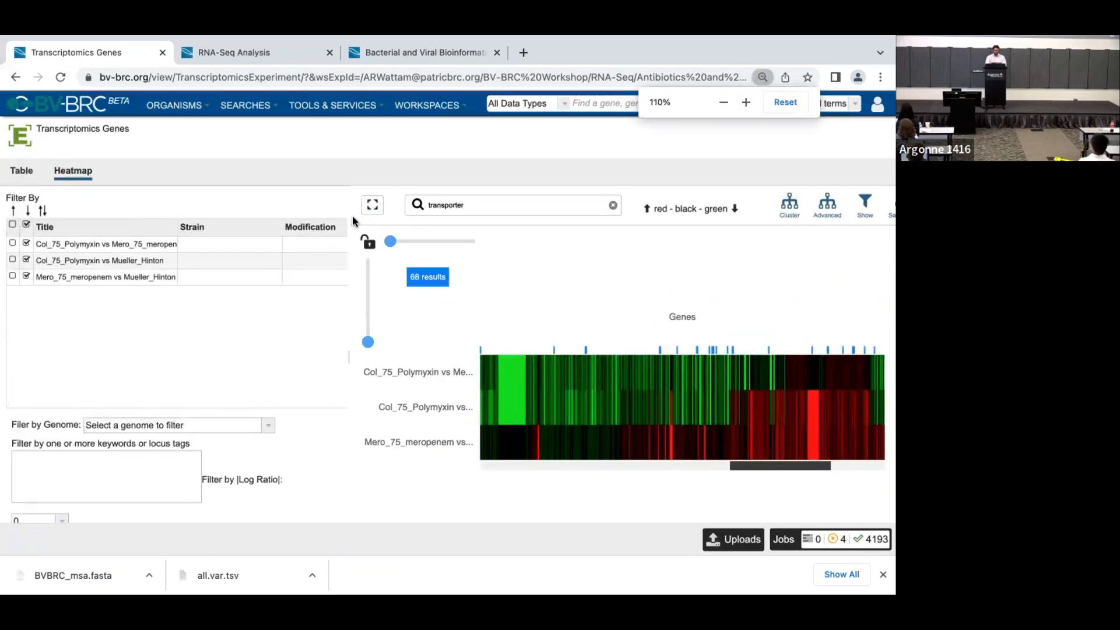
key("ctrl+plus")
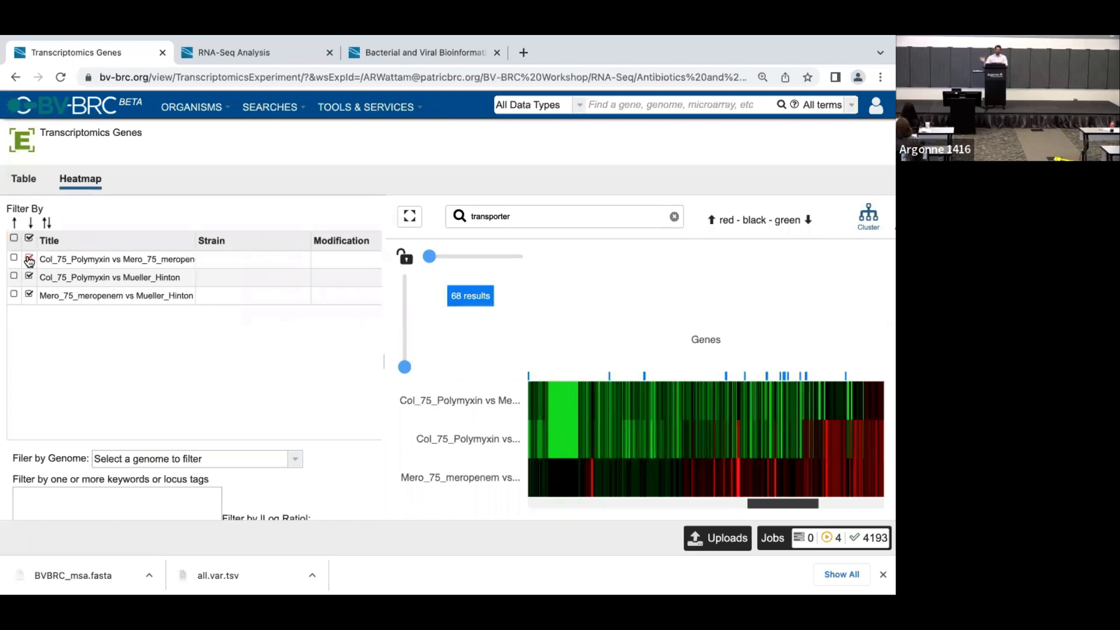
Reload the experiment, filter for genes down-regulated in all three comparisons, and show them in the table view.
left_click(60, 77)
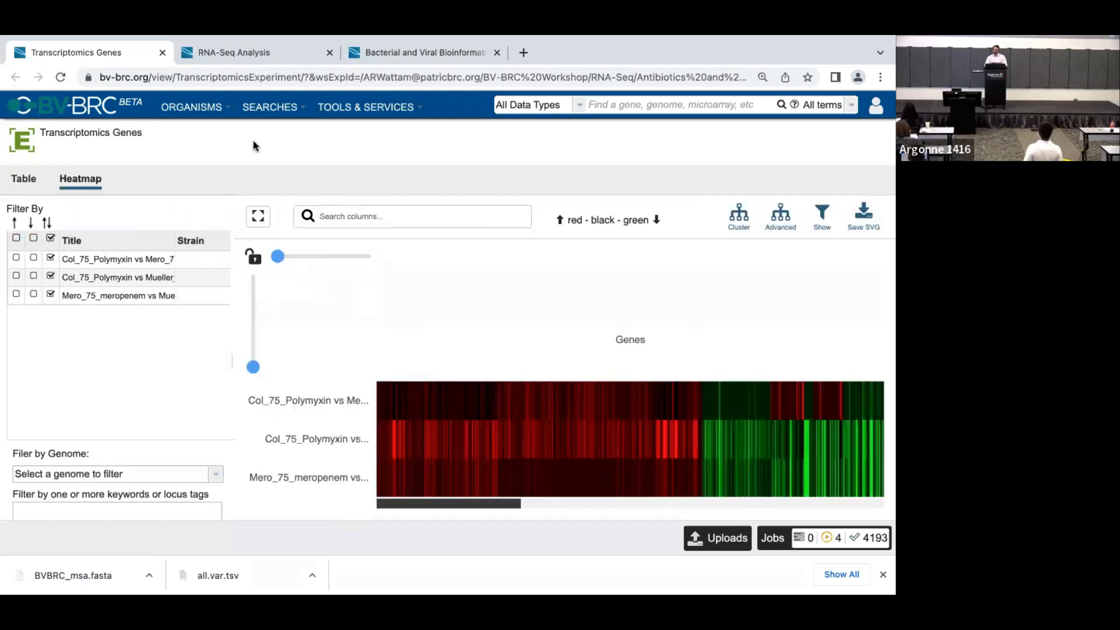
left_click(33, 238)
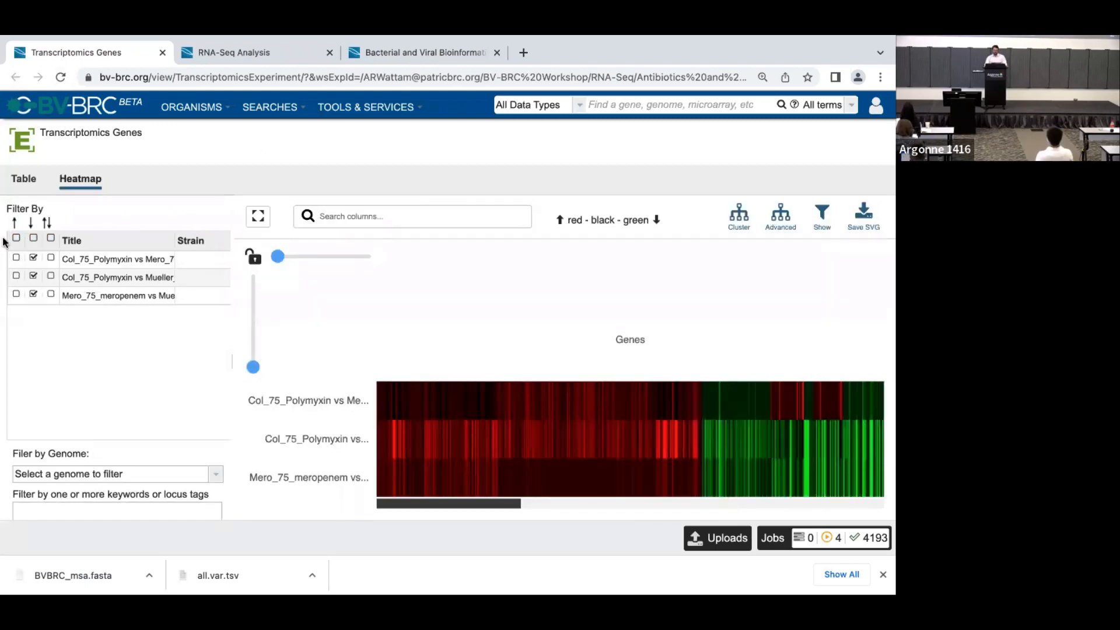
left_click(23, 178)
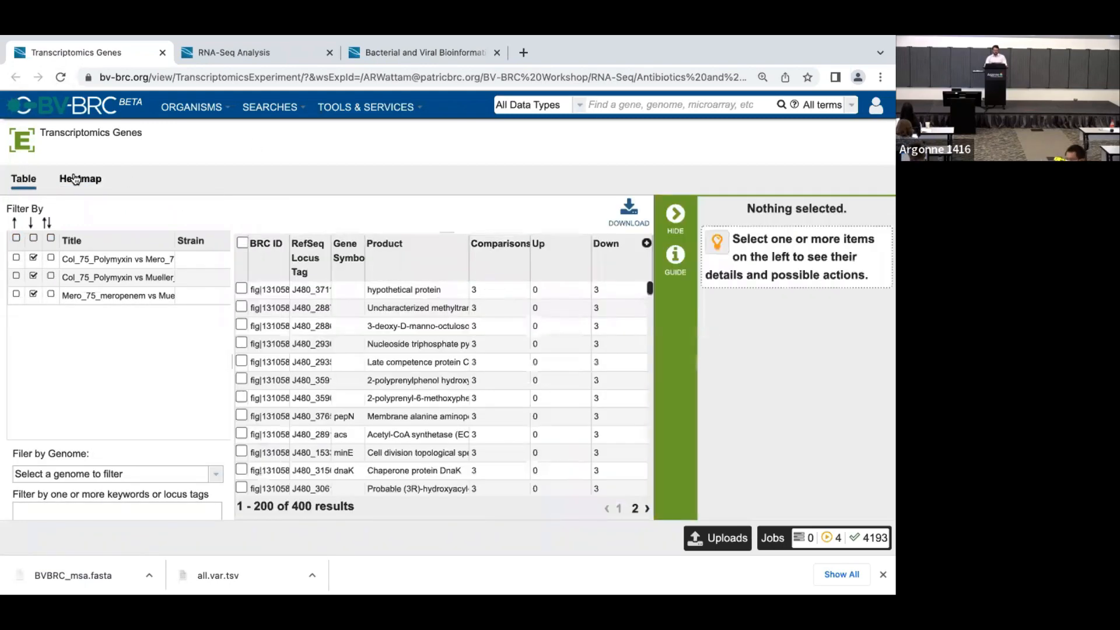
Reset all comparisons to either direction, filter the genes by an absolute log ratio of 2, and view the heatmap.
scroll(146, 379, "down", 3)
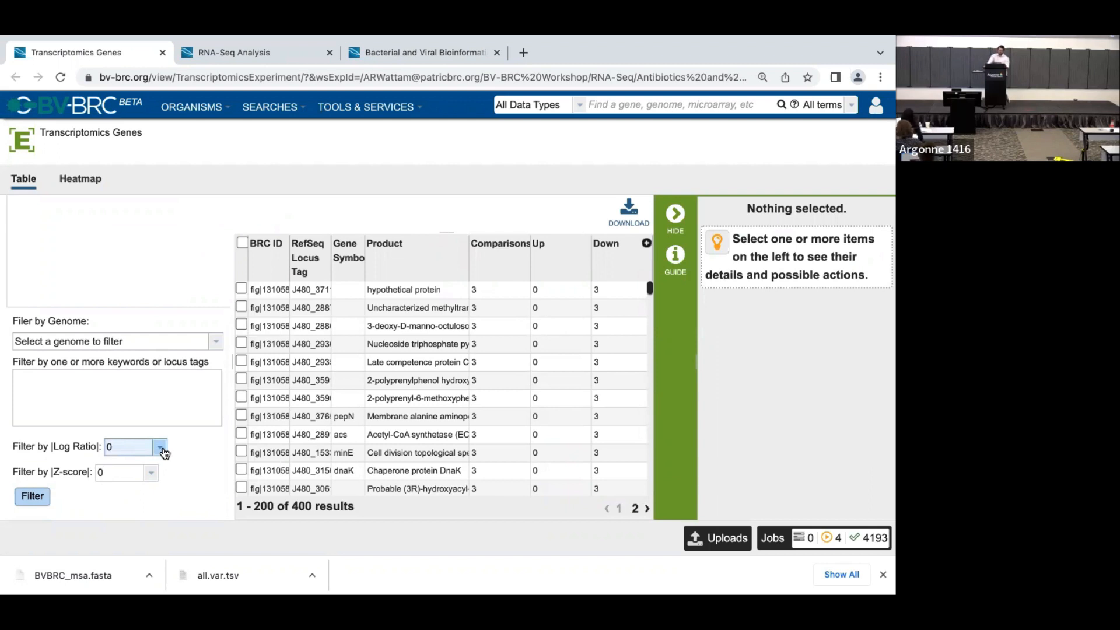
scroll(140, 408, "up", 3)
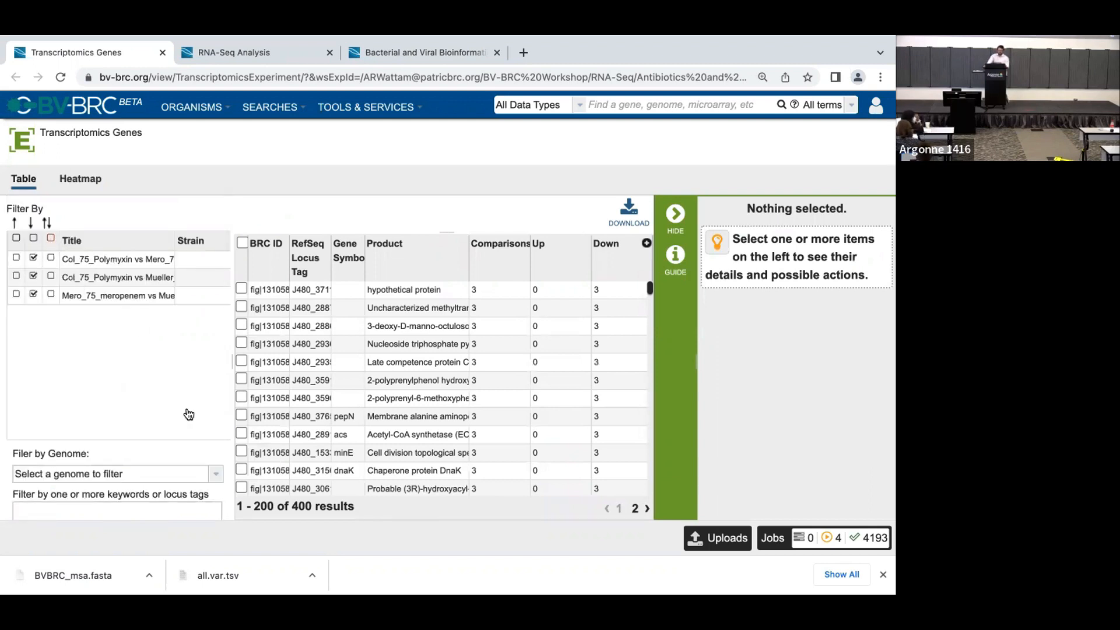
scroll(171, 402, "down", 3)
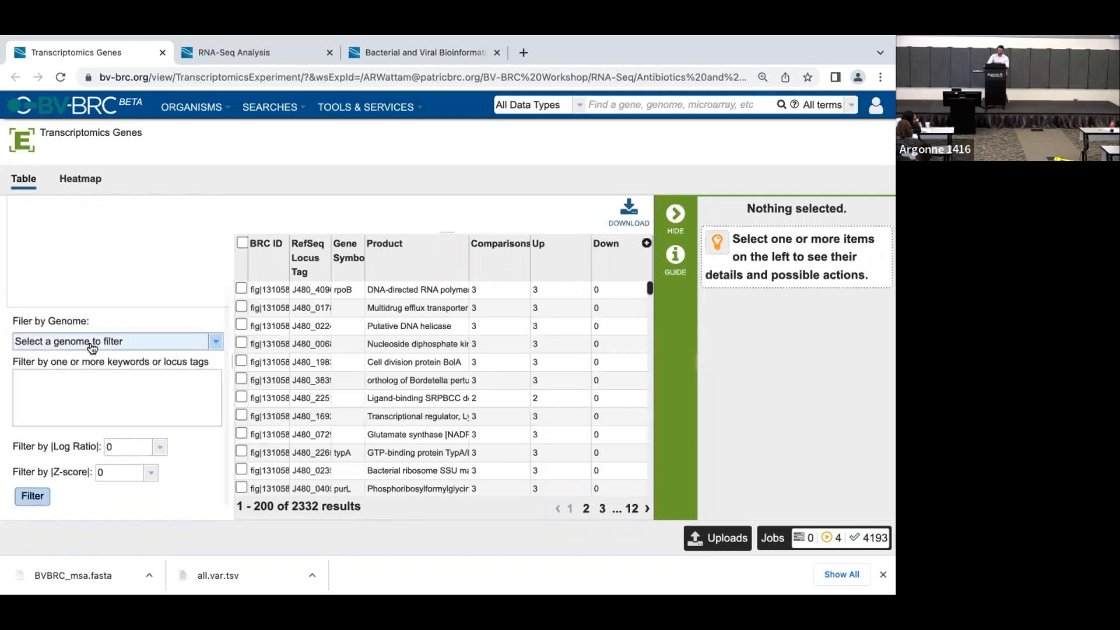
left_click(139, 449)
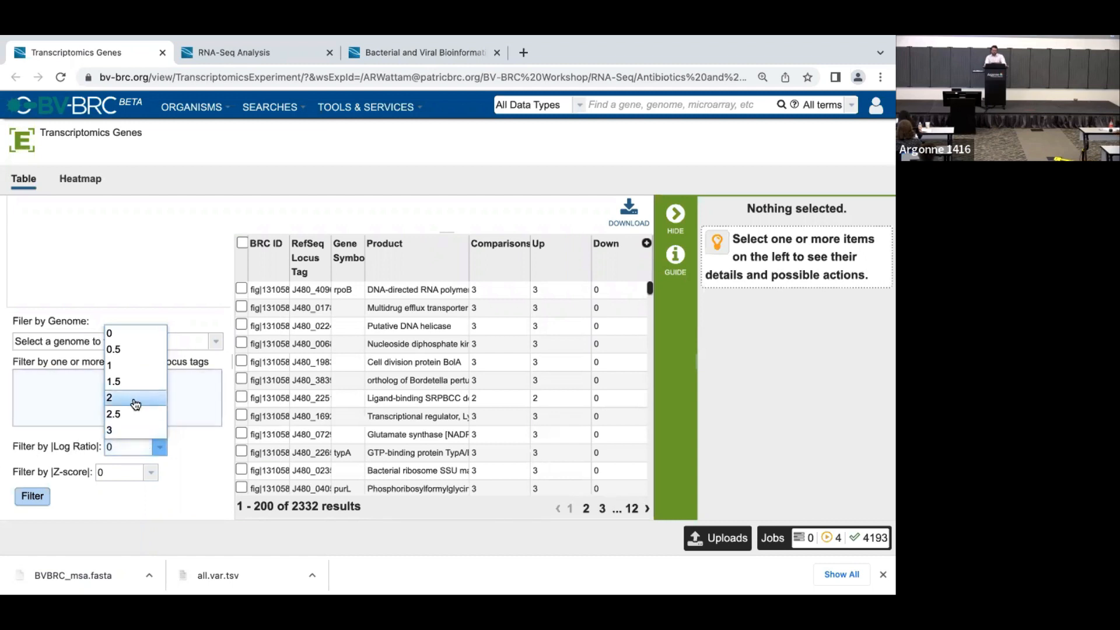
left_click(134, 400)
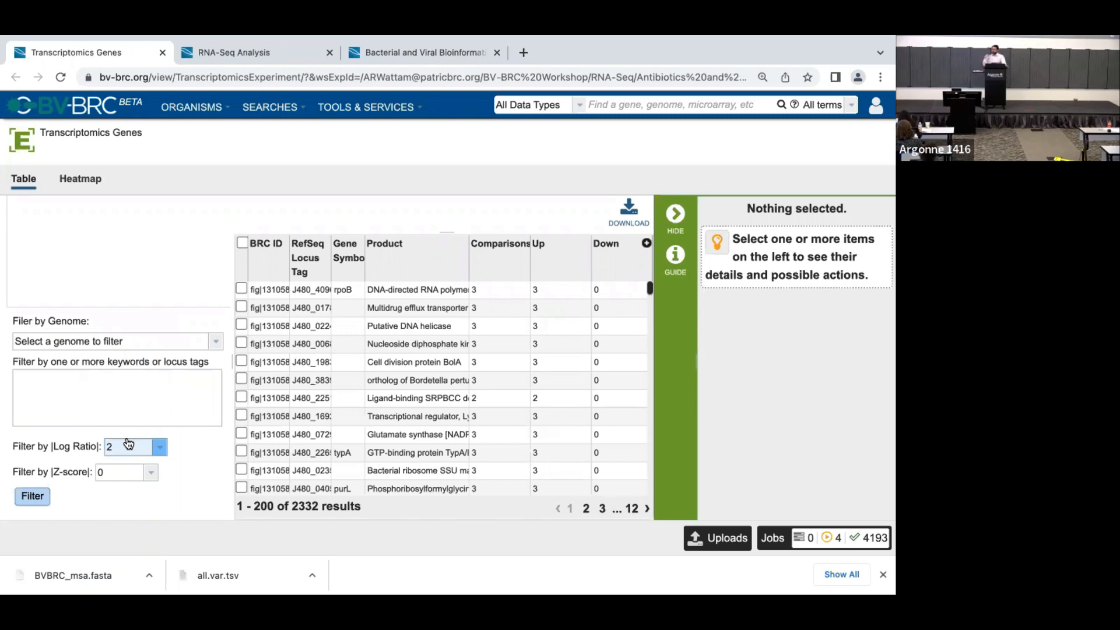
left_click(32, 496)
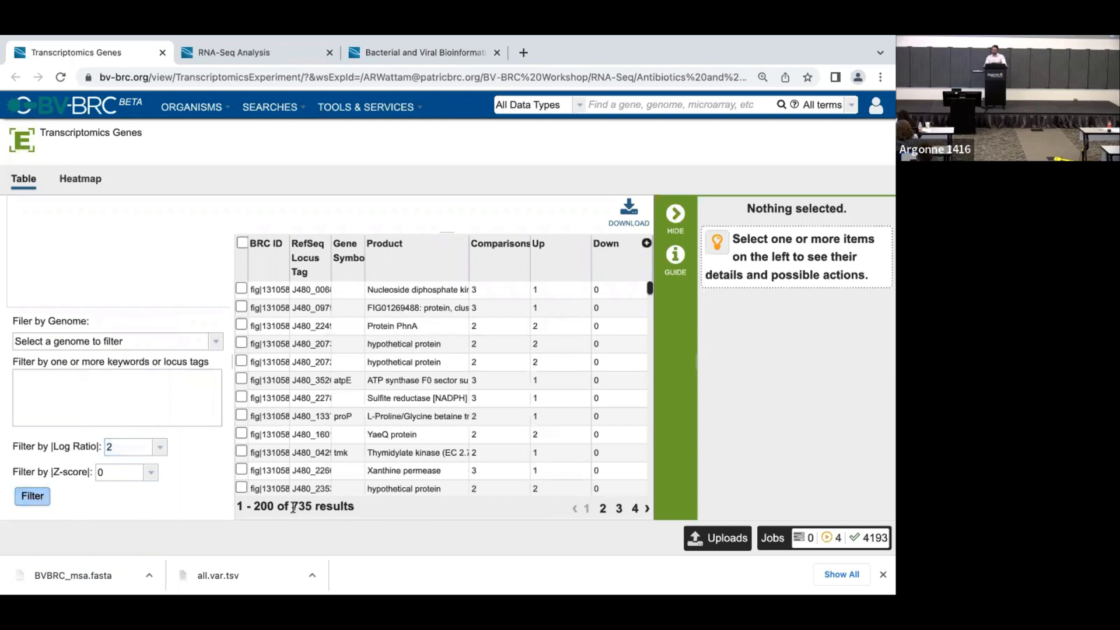
left_click(80, 178)
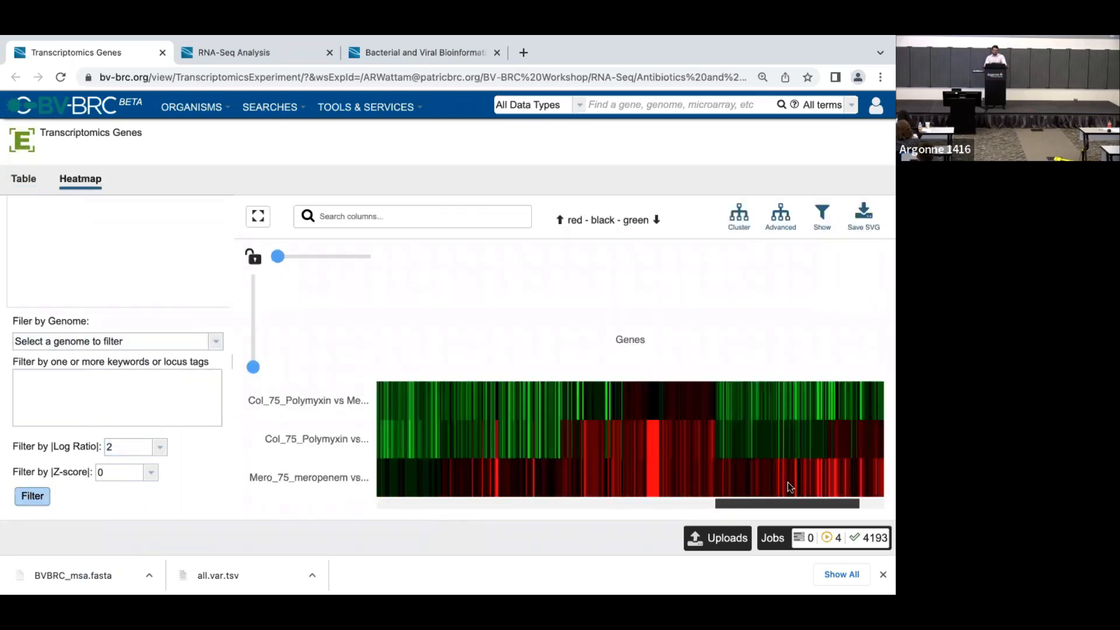
left_click_drag(866, 500, 615, 486)
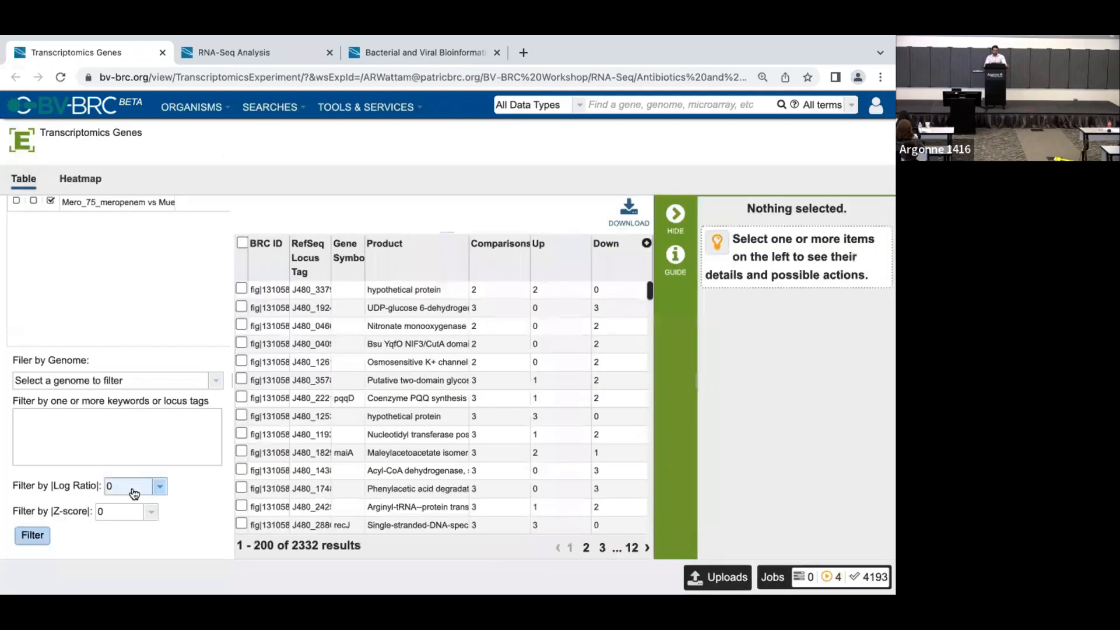
Apply an absolute log ratio filter of 2 to the reloaded experiment and cluster the genes in its heatmap.
left_click(159, 486)
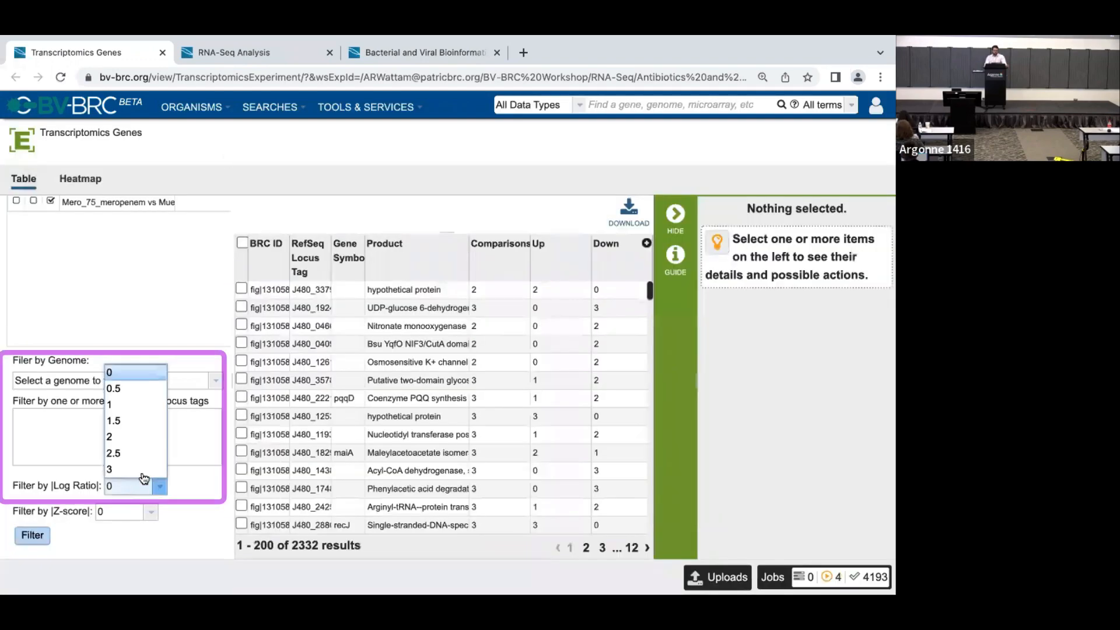
left_click(141, 437)
left_click(32, 534)
left_click(80, 179)
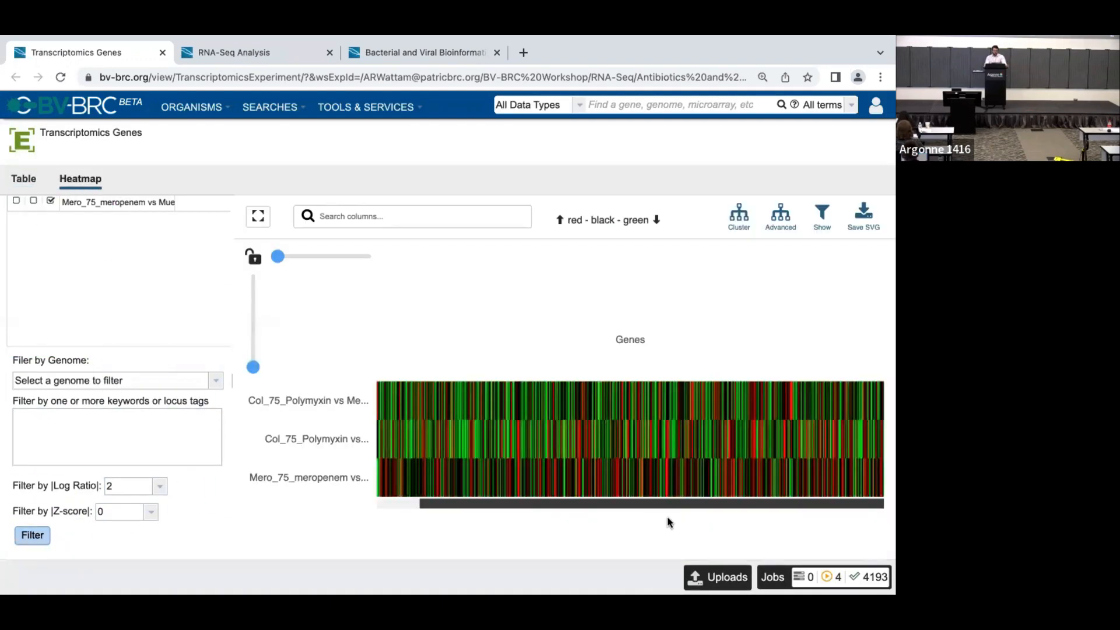
left_click(738, 217)
mouse_move(456, 479)
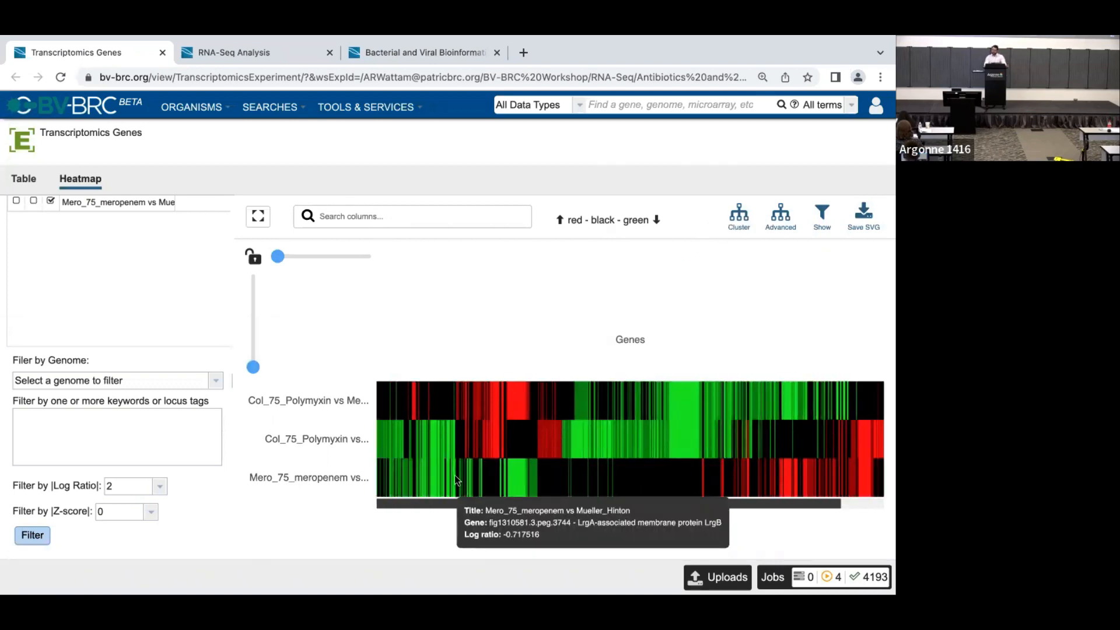
mouse_move(464, 414)
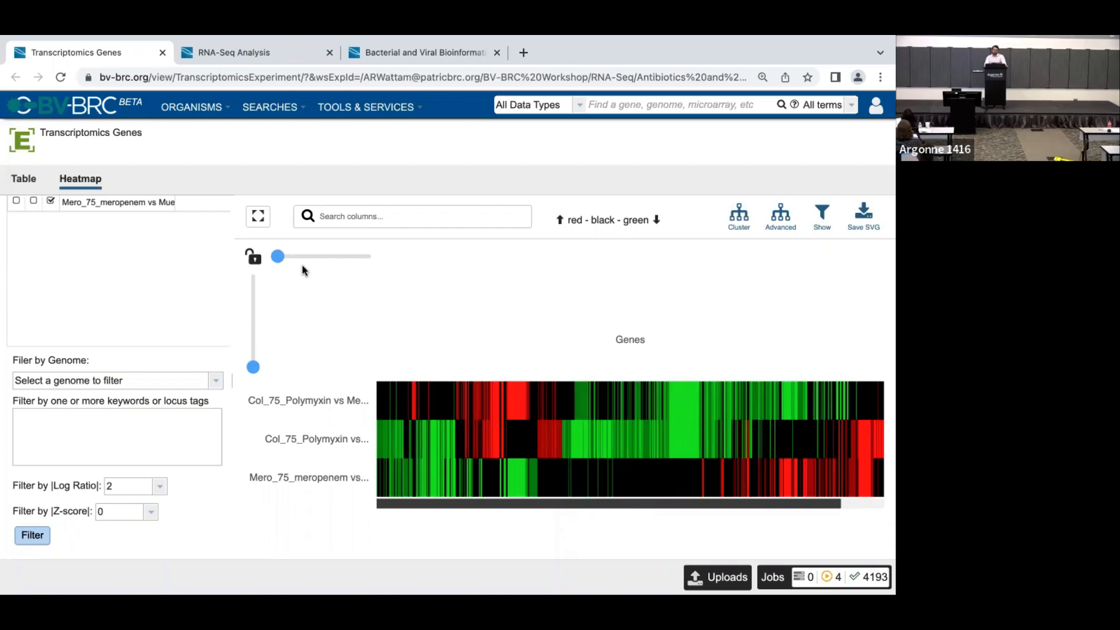
Reload the experiment and filter its gene table by the keywords "transporter" and "synthetase".
left_click(146, 442)
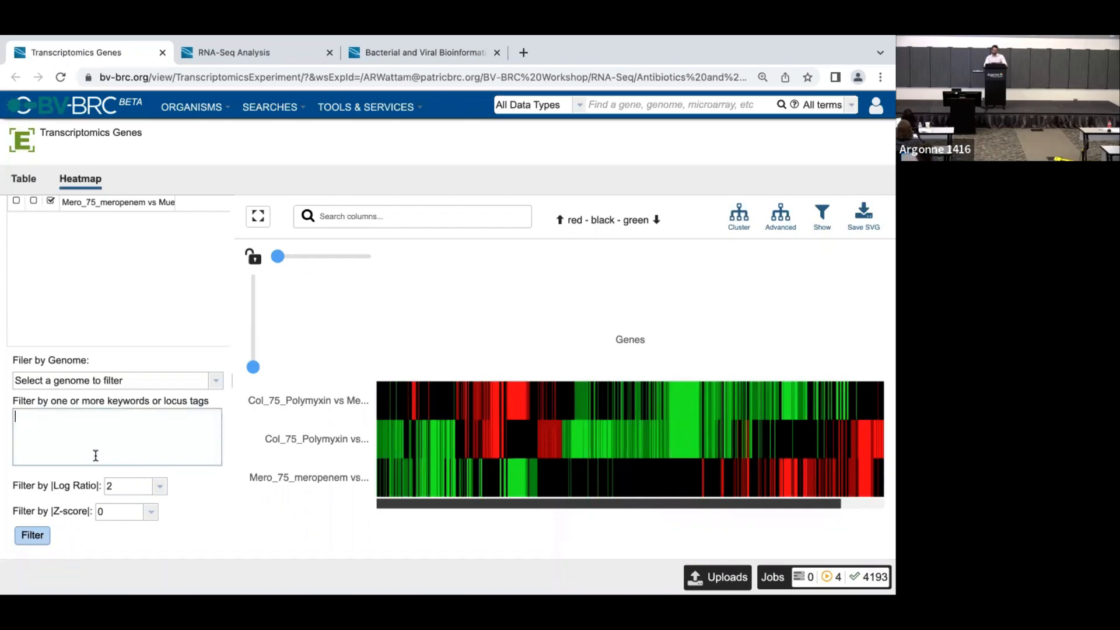
left_click(60, 77)
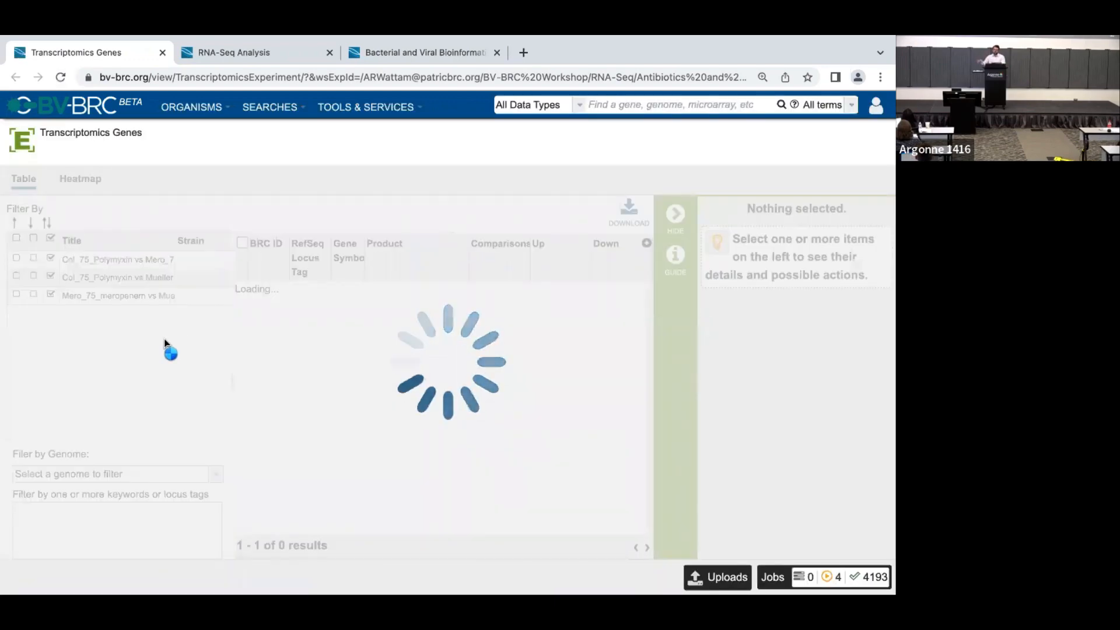
scroll(97, 385, "down", 3)
left_click(90, 427)
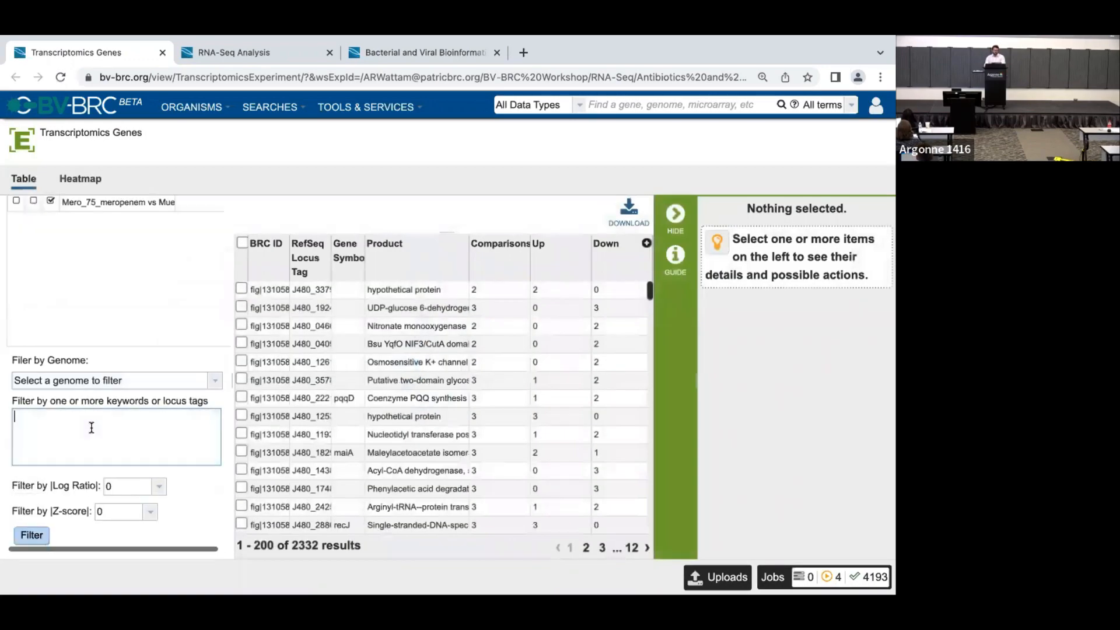
type("trasnp")
key("BackSpace")
key("BackSpace")
key("BackSpace")
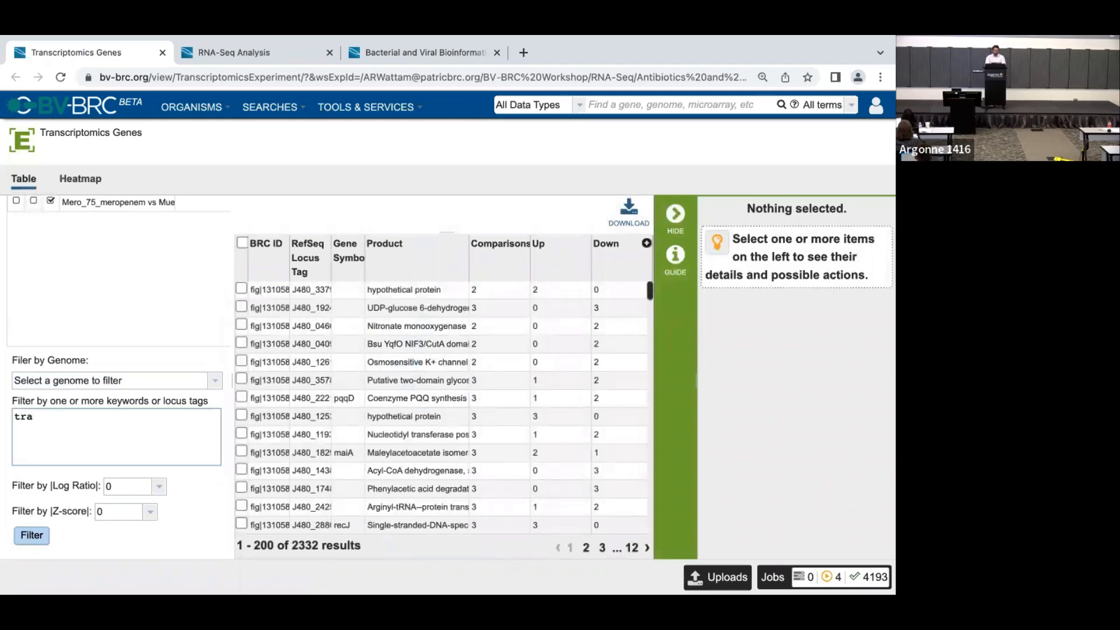
type("nsporter")
key("Return")
type("synthetase")
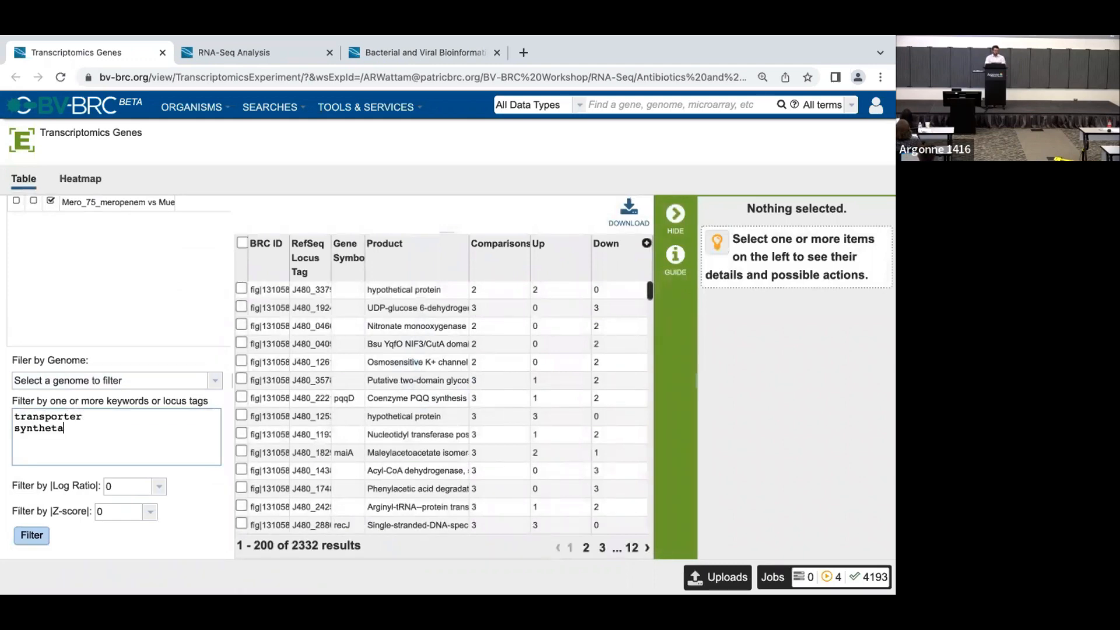
left_click(32, 536)
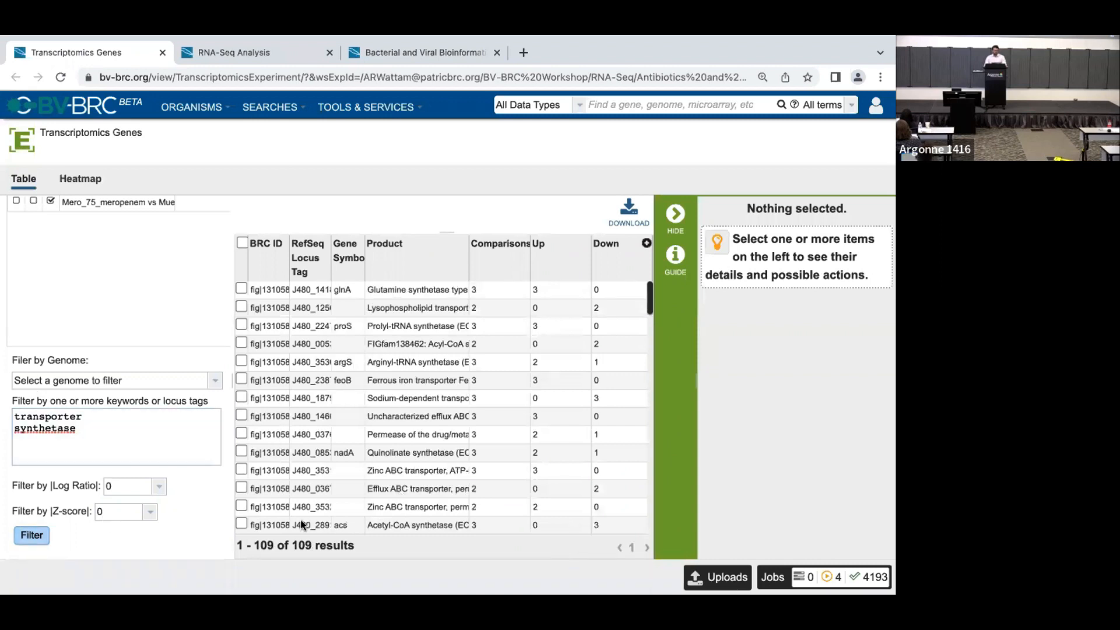
Restrict the keyword-filtered genes to an absolute log ratio of 2 and show them as a heatmap with narrower columns.
left_click(159, 486)
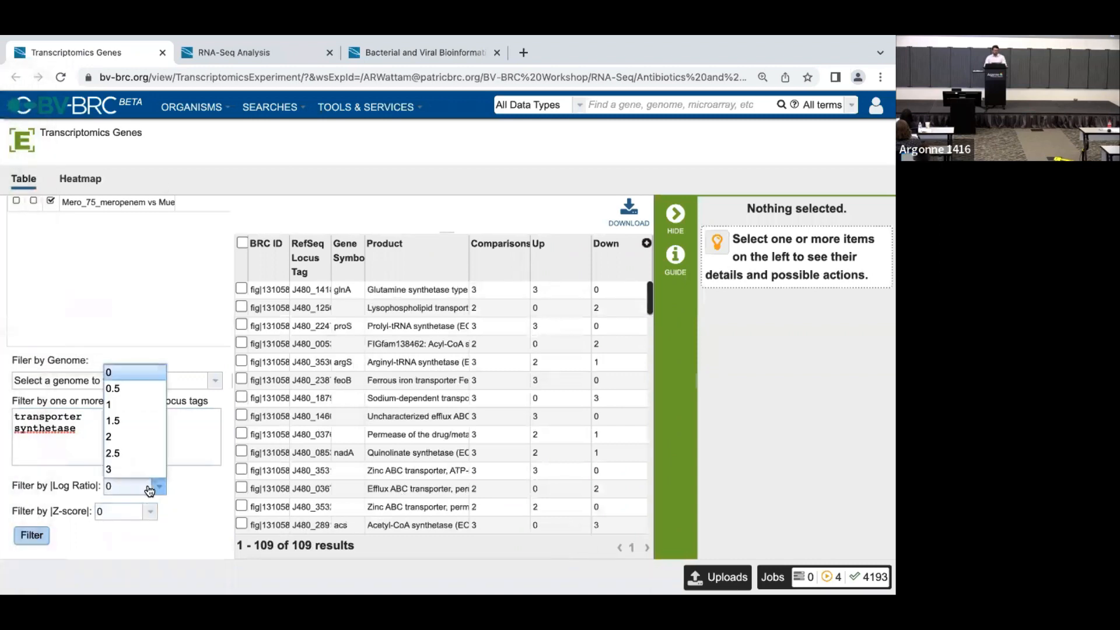
left_click(140, 432)
left_click(32, 535)
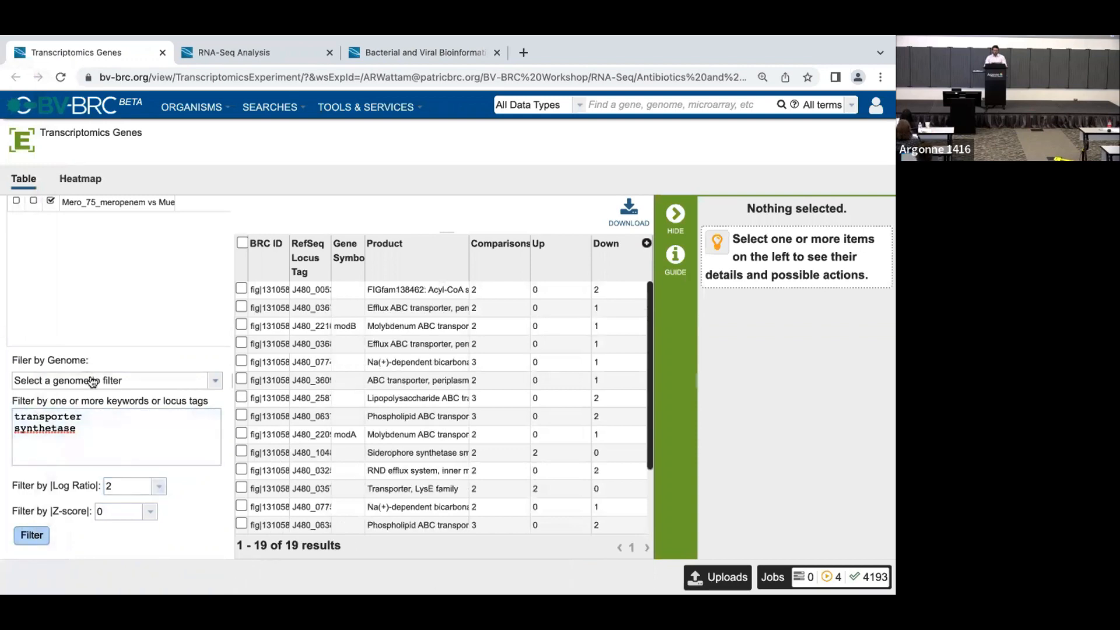
left_click(80, 178)
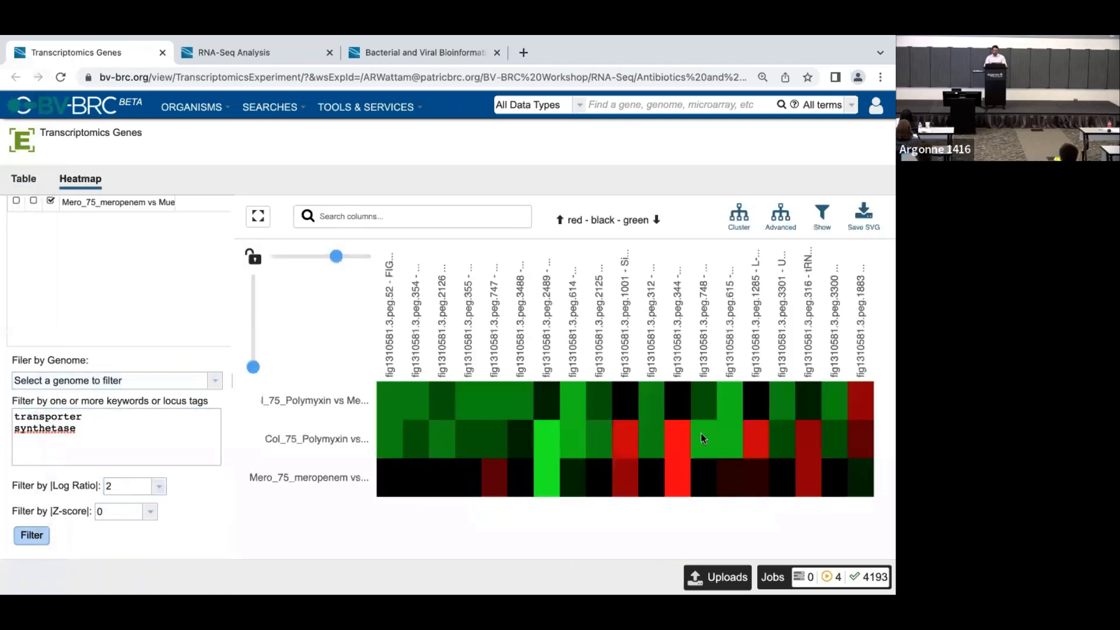
left_click_drag(327, 256, 315, 258)
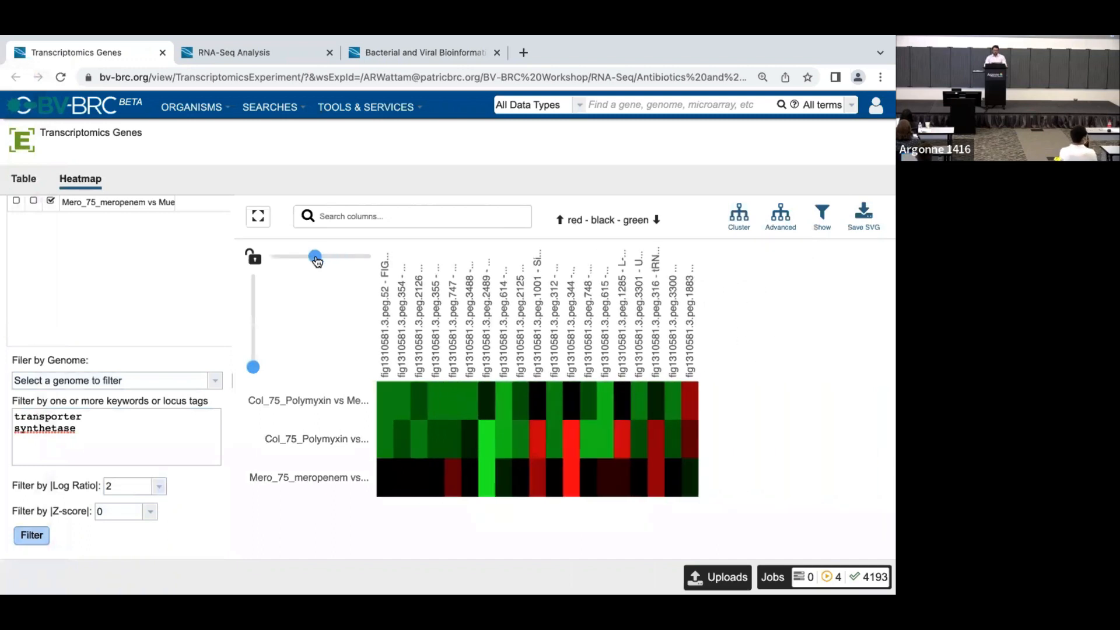
scroll(107, 395, "up", 1)
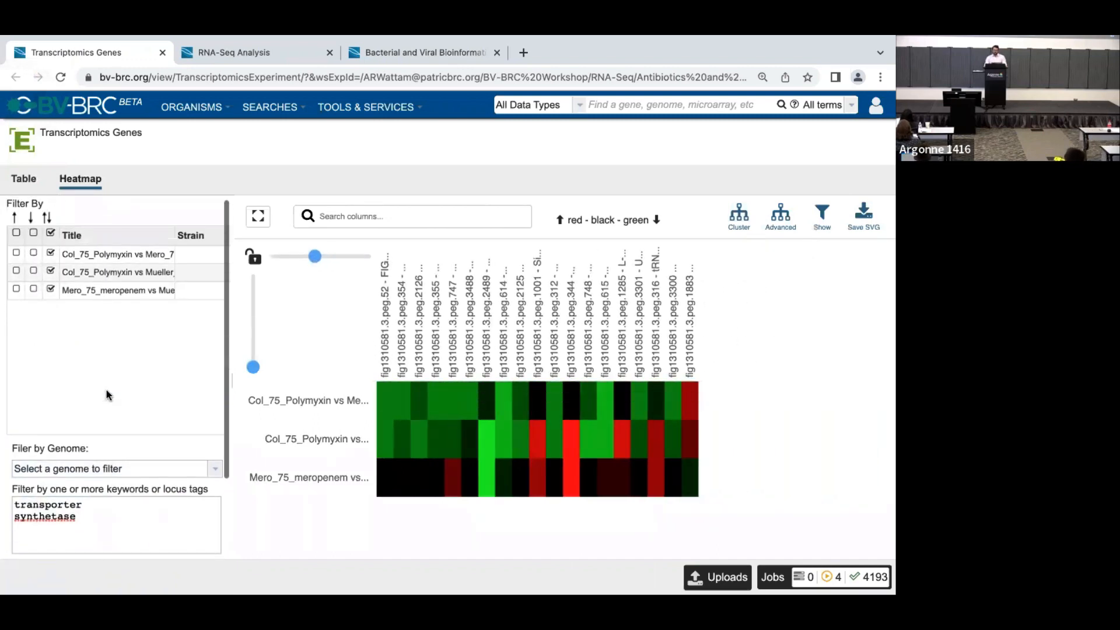
scroll(107, 394, "down", 2)
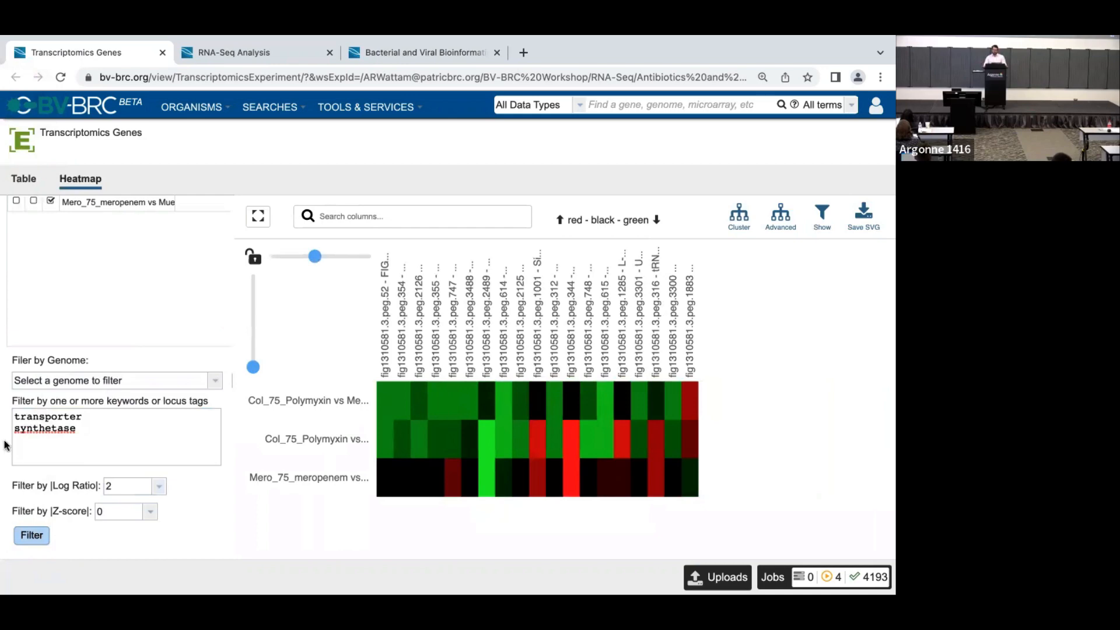
left_click_drag(6, 444, 209, 400)
left_click(208, 400)
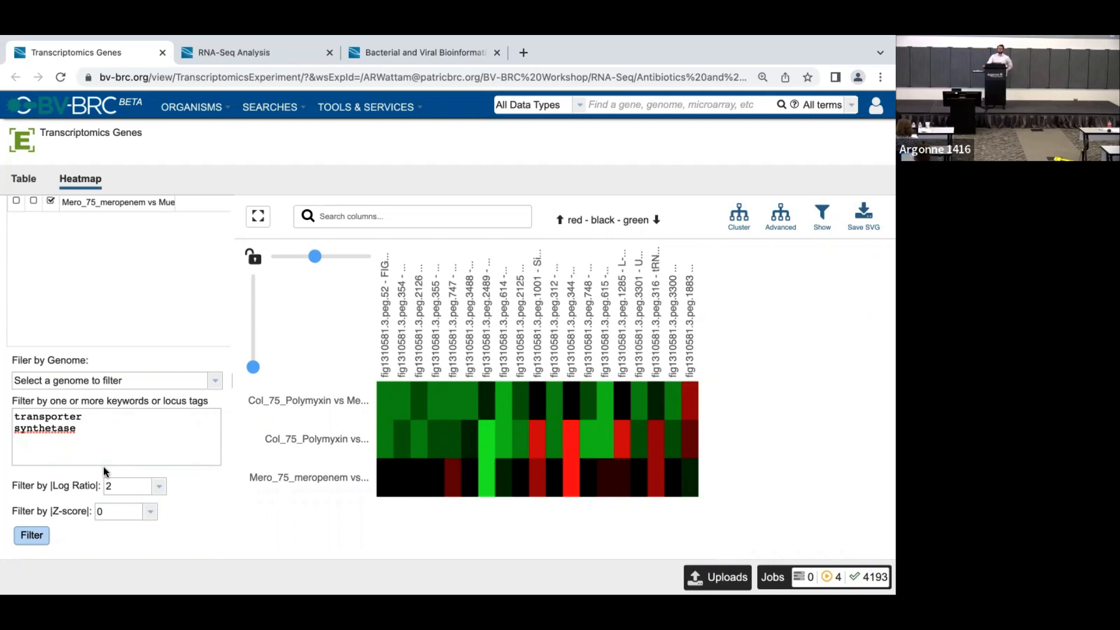
scroll(89, 376, "up", 2)
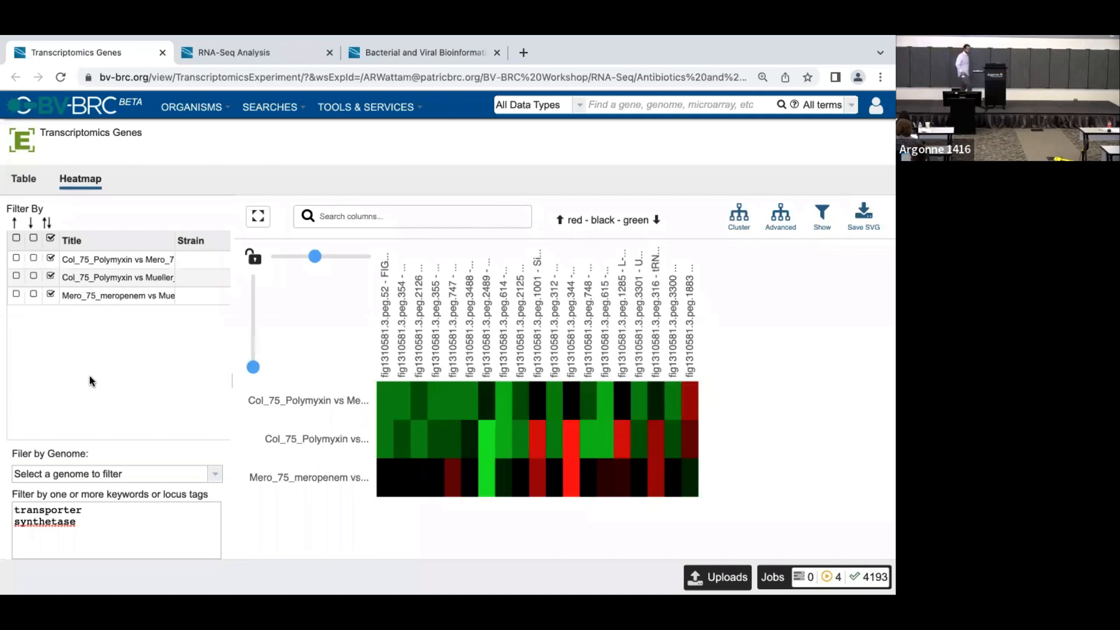
scroll(61, 382, "down", 3)
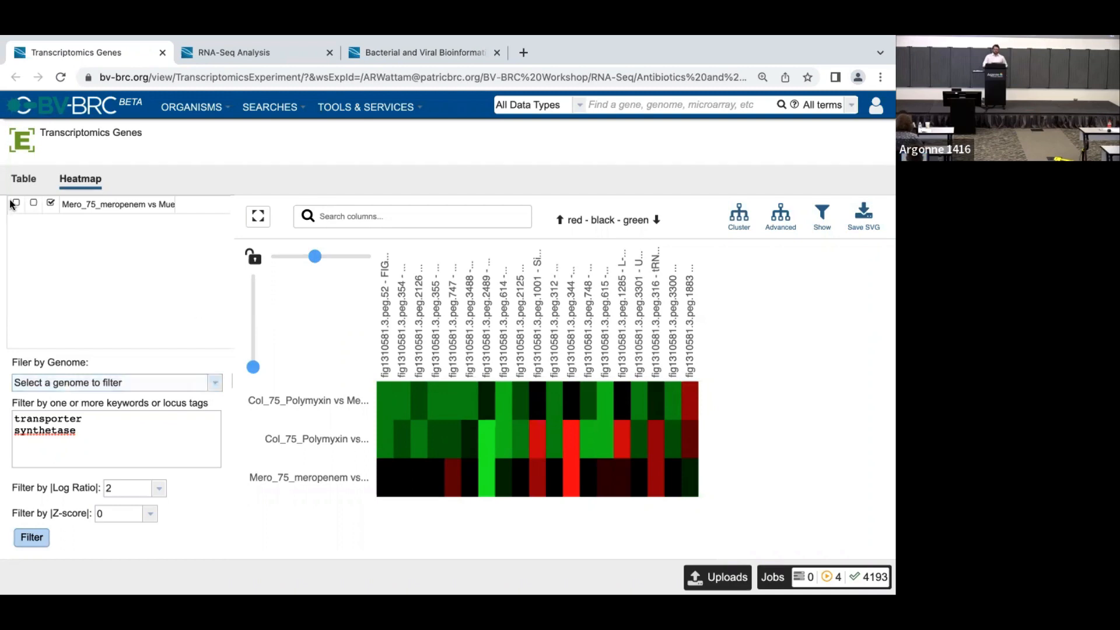
Reload the experiment without keywords, filter its genes by an absolute log ratio of 2, and show them as a heatmap.
left_click(23, 178)
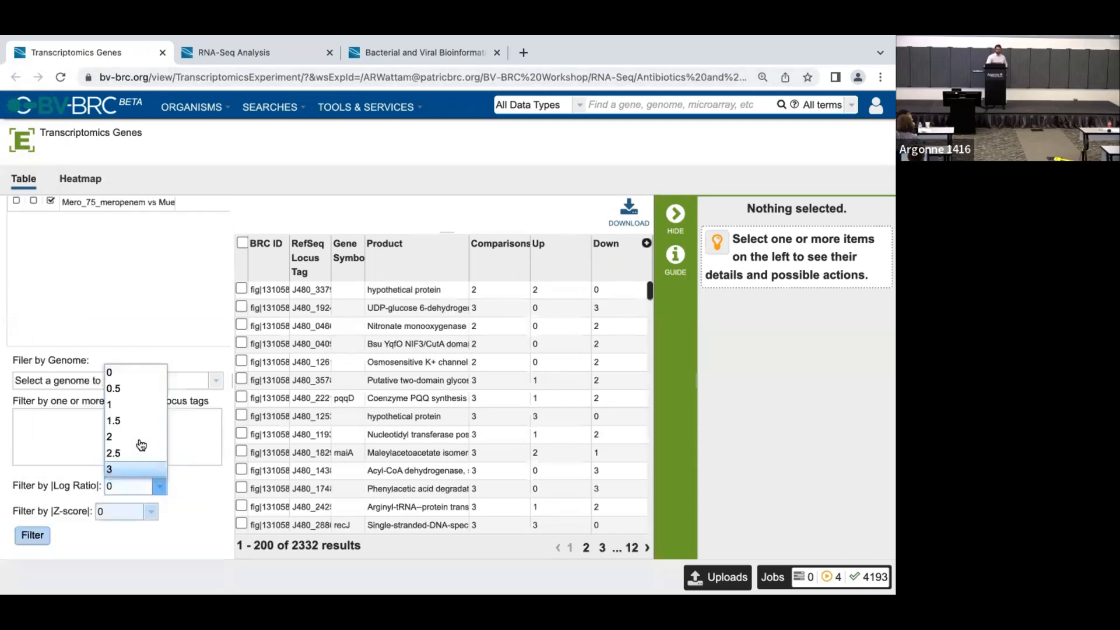
left_click(140, 439)
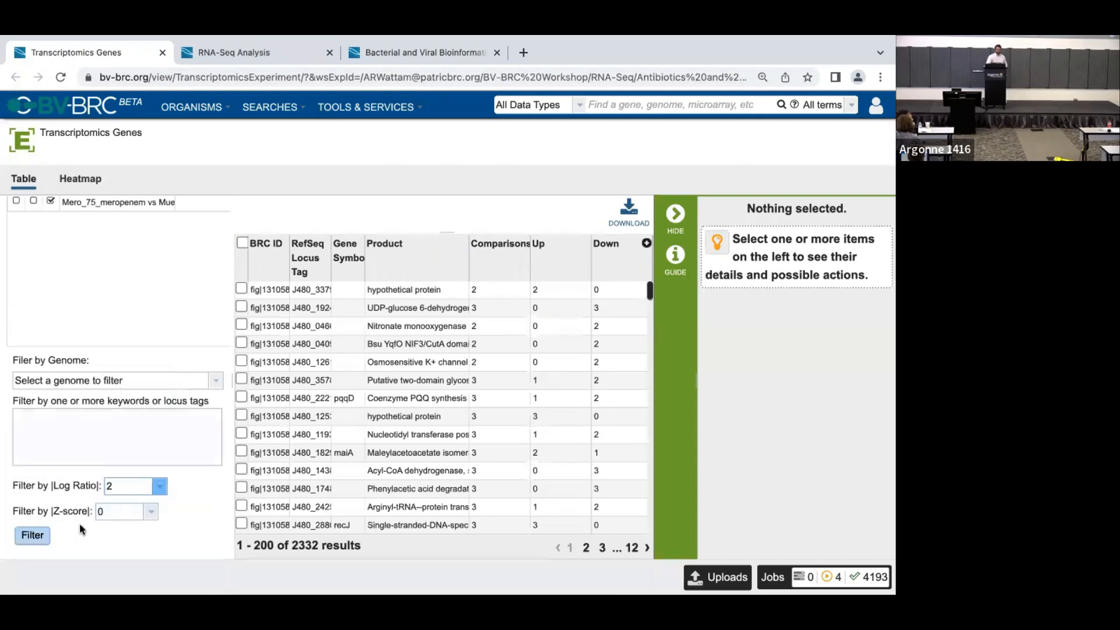
left_click(80, 179)
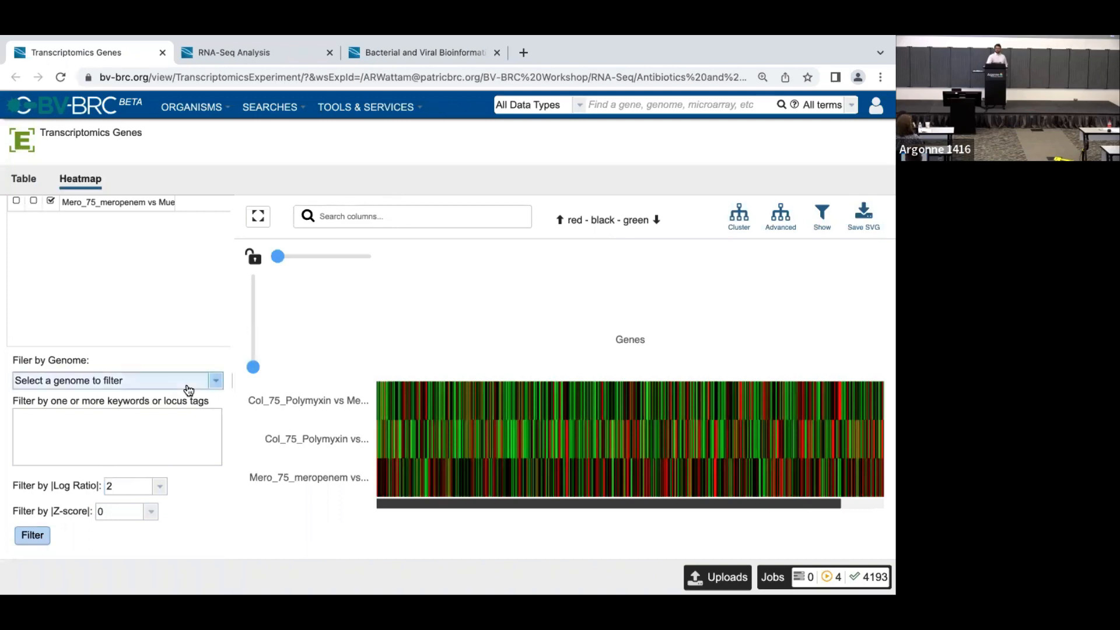
scroll(186, 329, "up", 2)
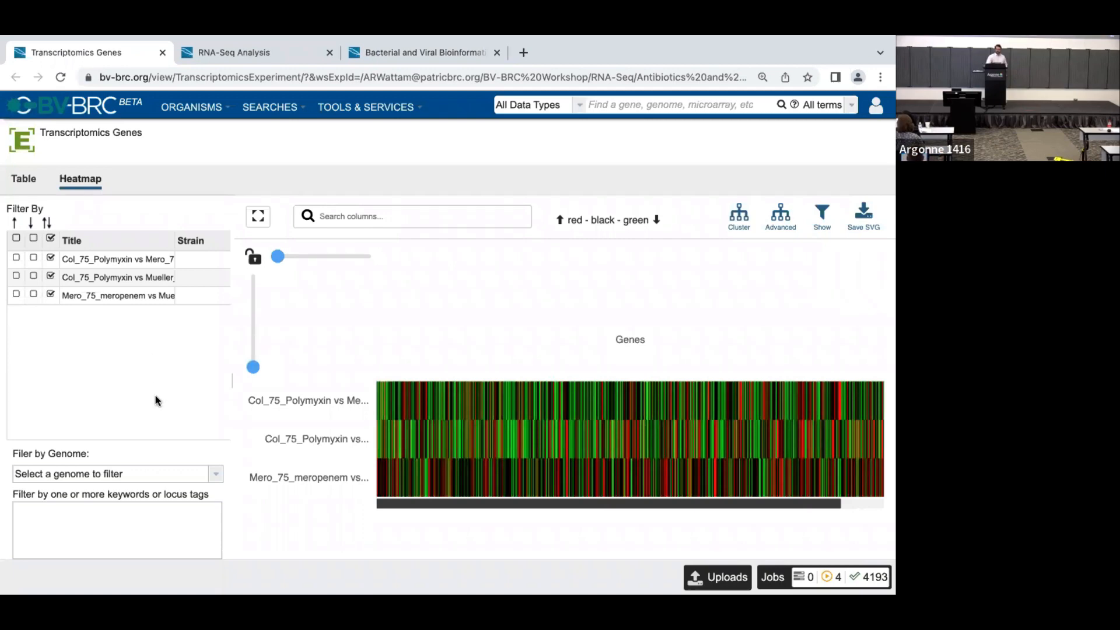
scroll(155, 400, "down", 2)
left_click(50, 450)
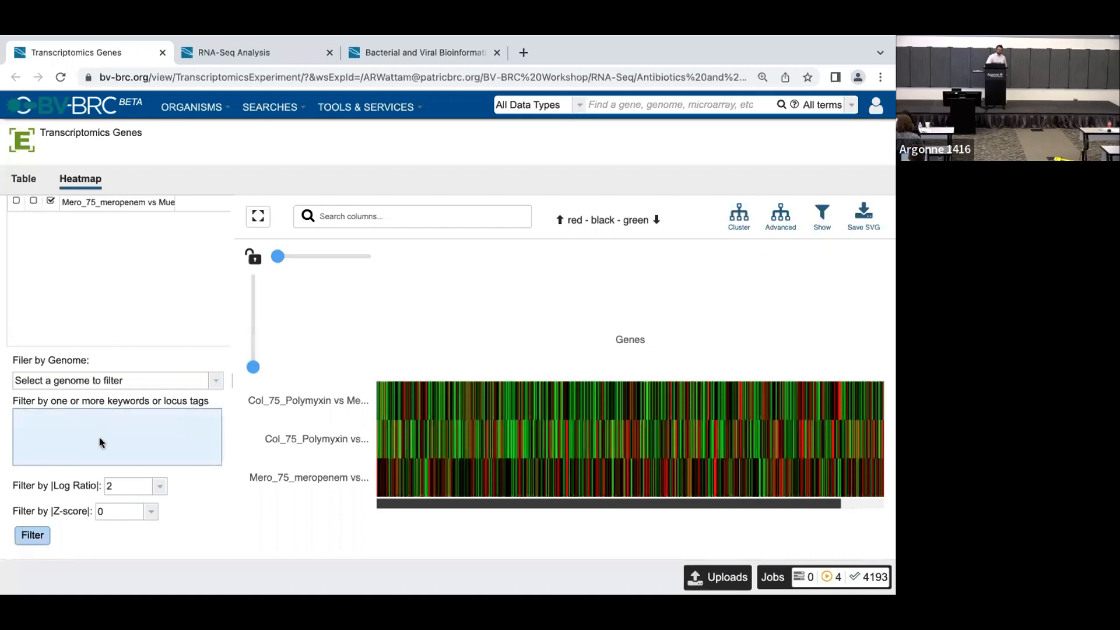
Open the advanced clustering settings and review the available clustering algorithms and linkage types.
left_click(781, 216)
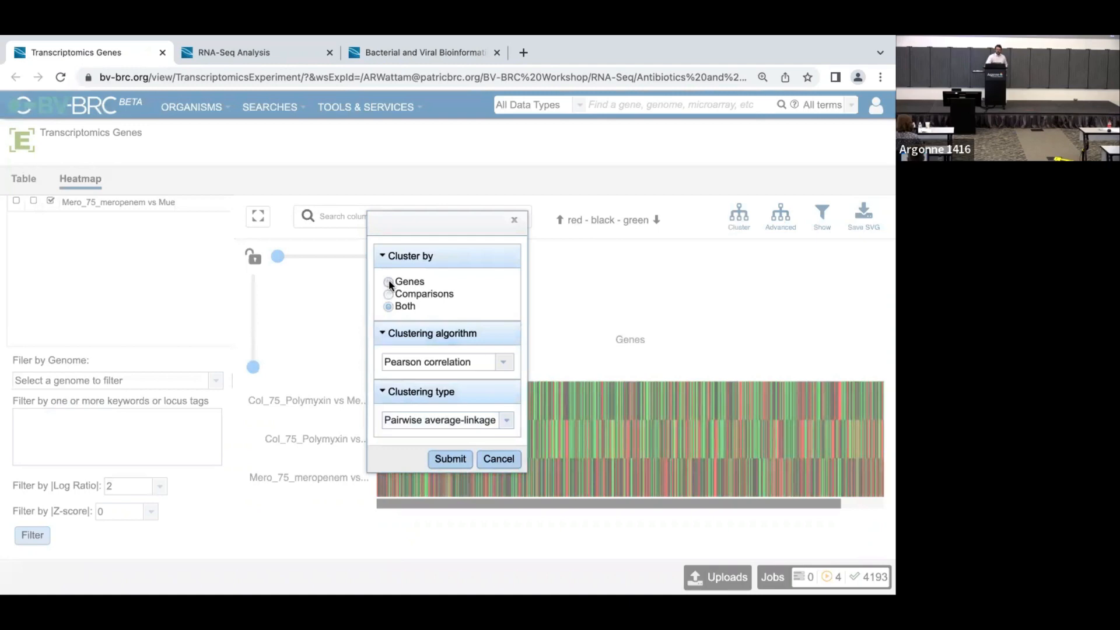
left_click(429, 361)
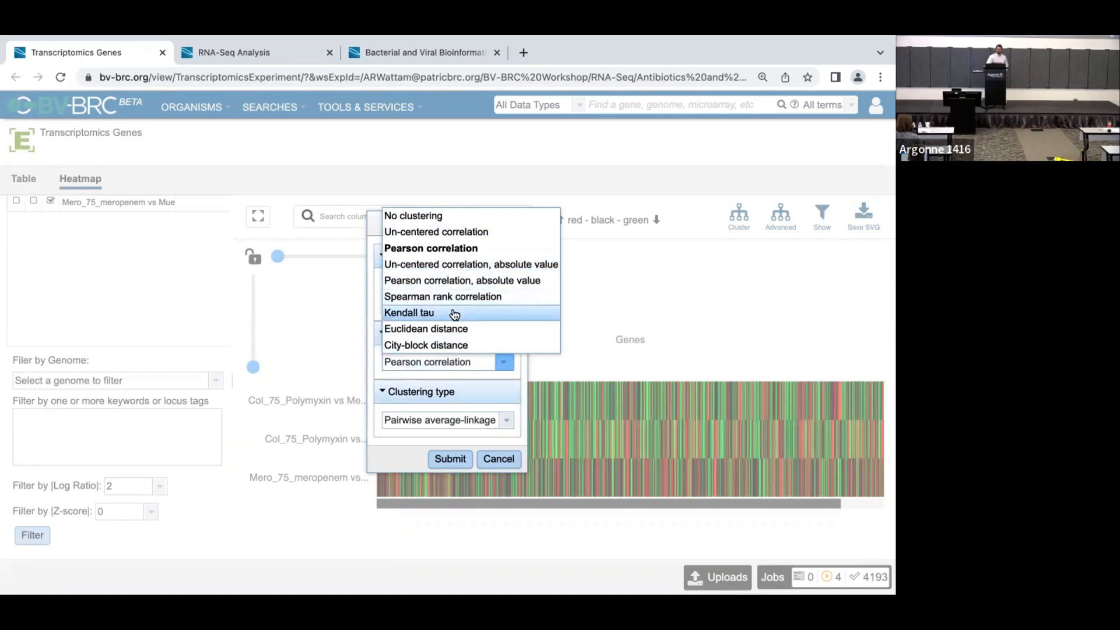
left_click(497, 392)
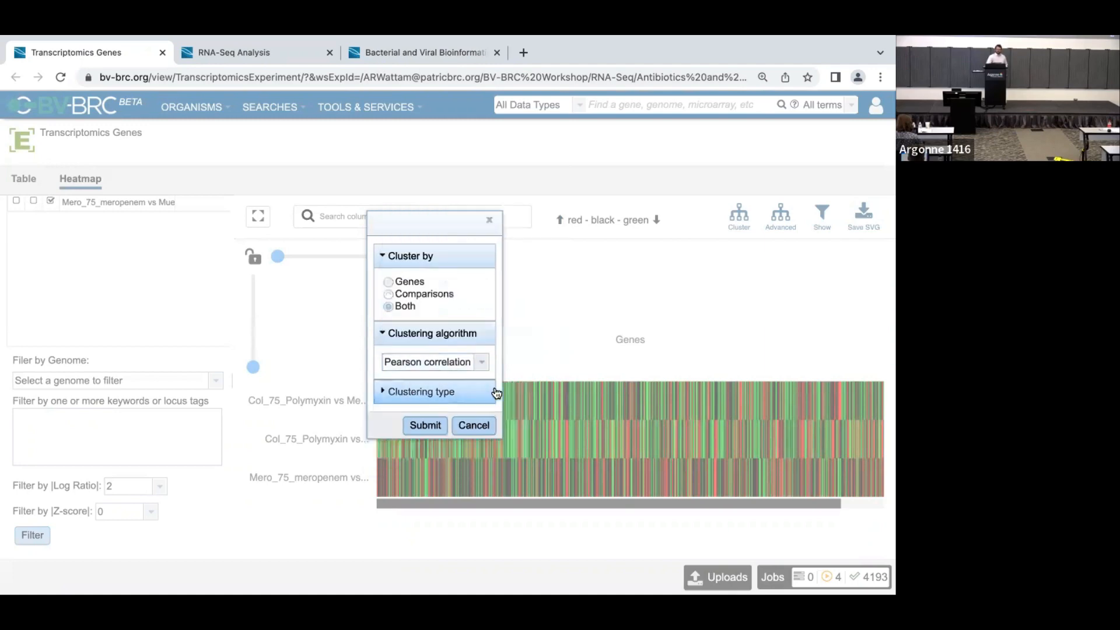
left_click(462, 398)
left_click(492, 420)
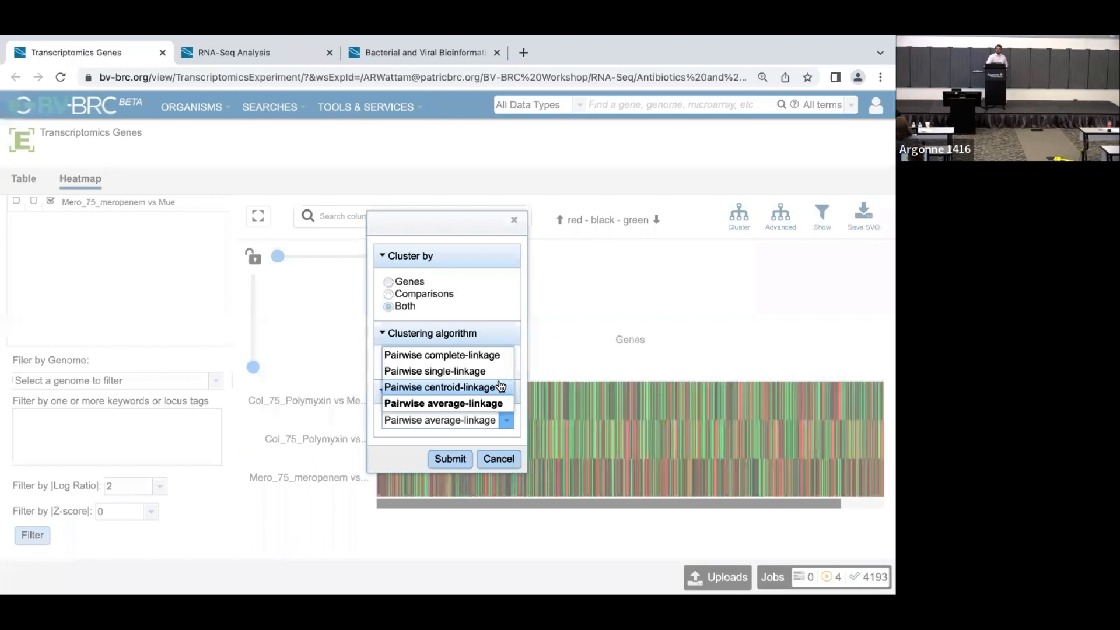
left_click(507, 424)
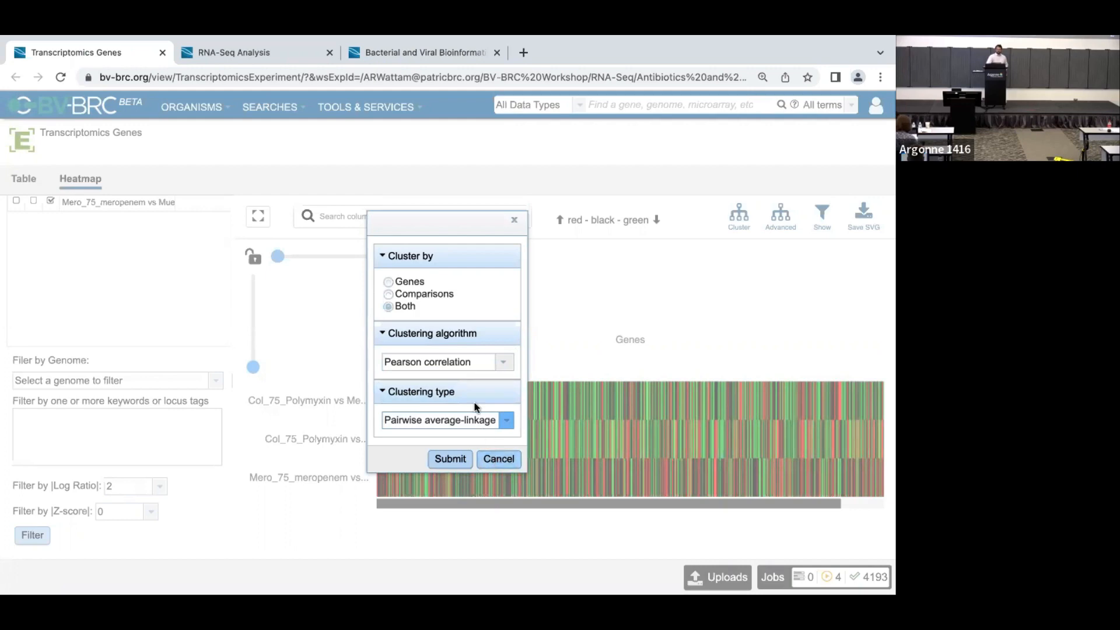
Cluster the heatmap by both genes and comparisons using Kendall tau and pairwise single-linkage.
left_click(504, 361)
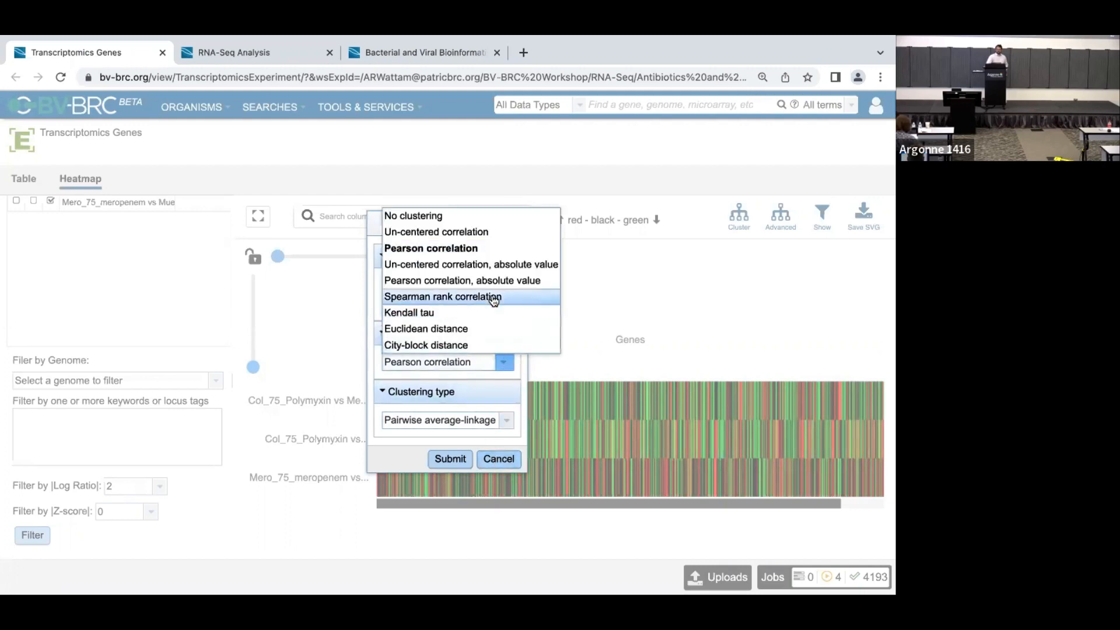
left_click(490, 313)
left_click(506, 421)
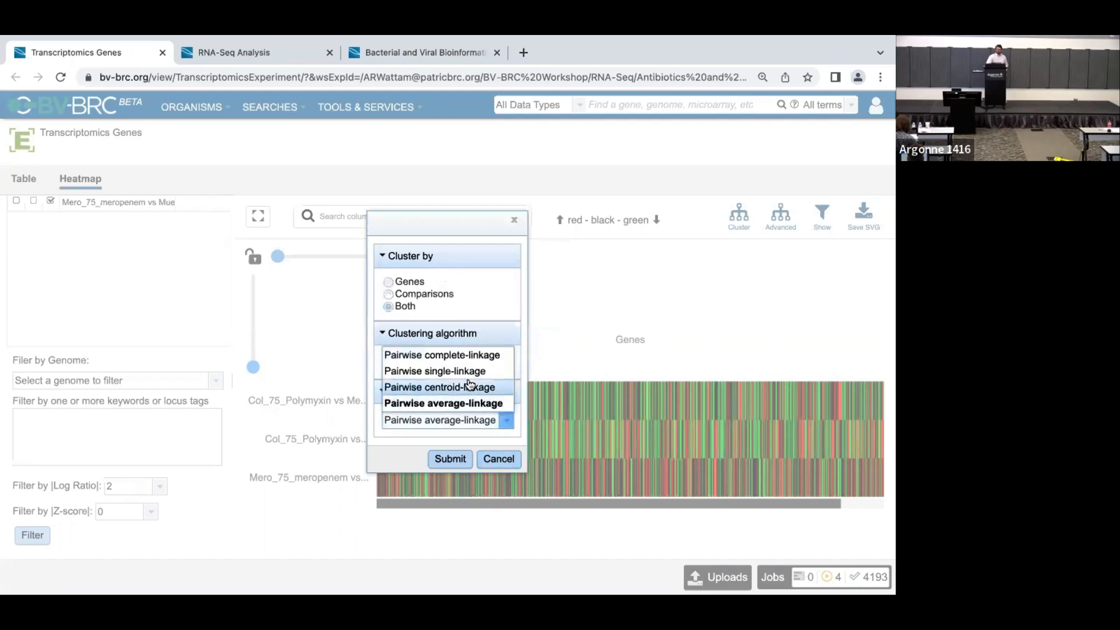
left_click(434, 371)
left_click(450, 458)
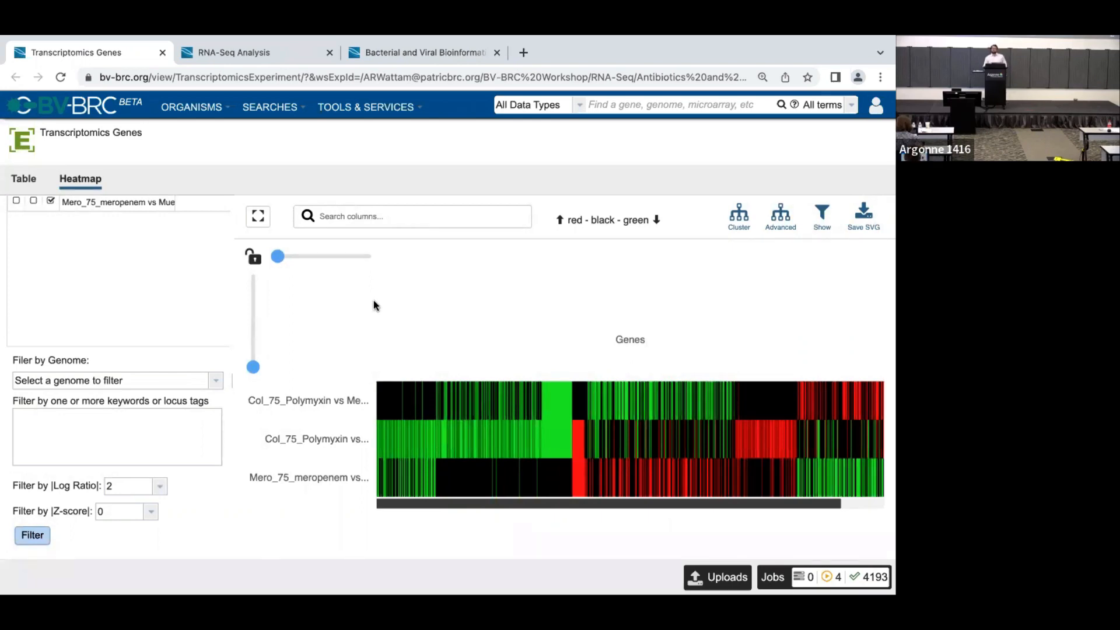
scroll(66, 221, "up", 3)
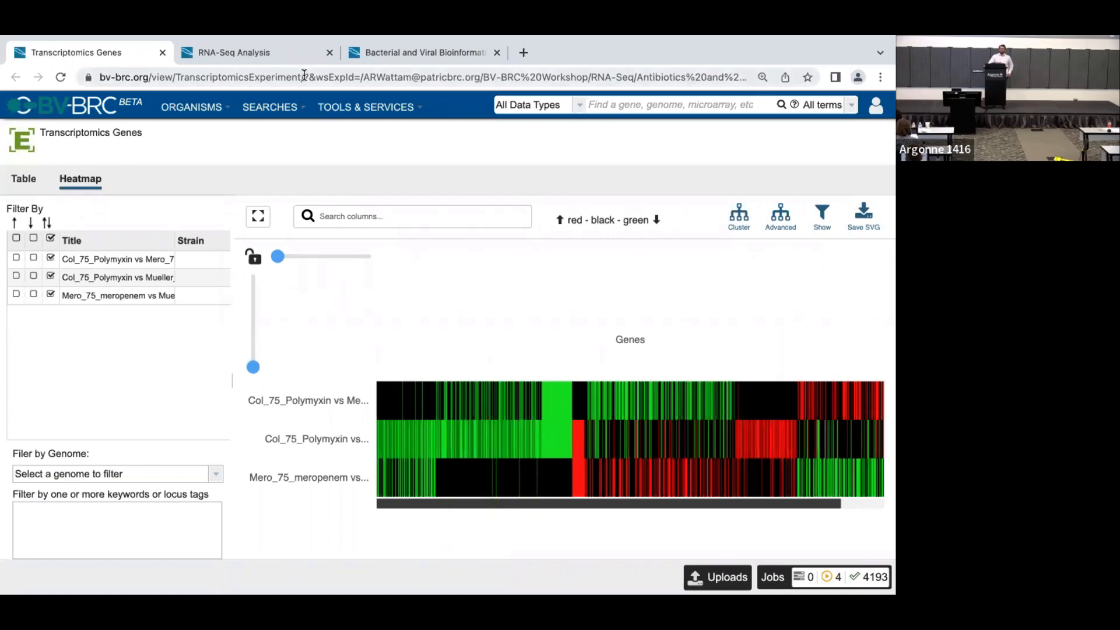
Start a fresh RNA-Seq Analysis form with Homo sapiens as target genome and the Host HISAT2 strategy.
key("ctrl+Tab")
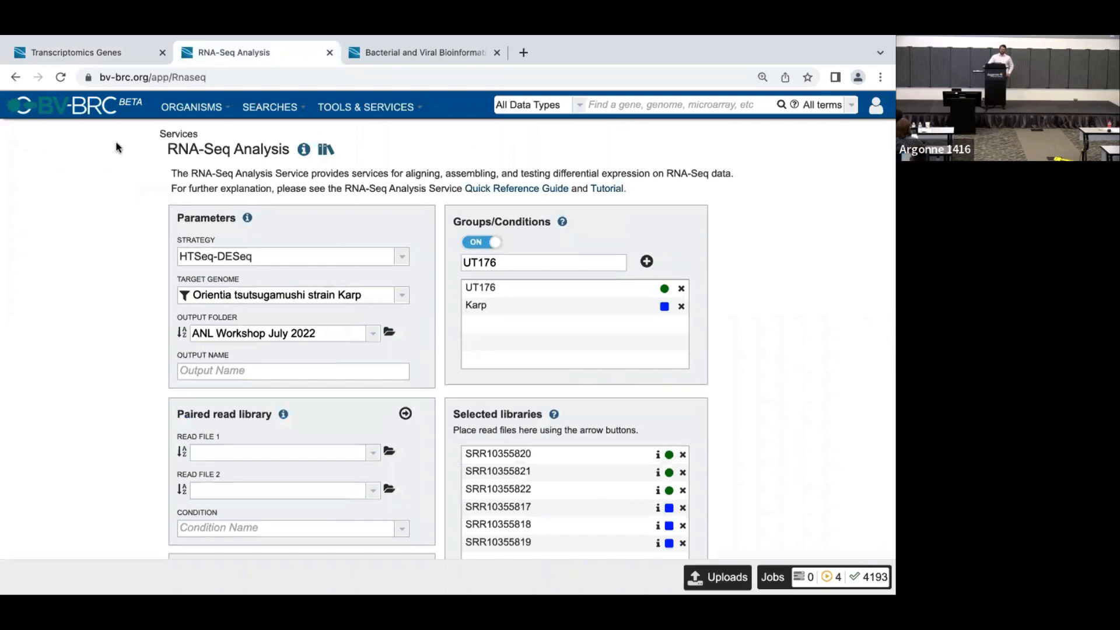
left_click(60, 77)
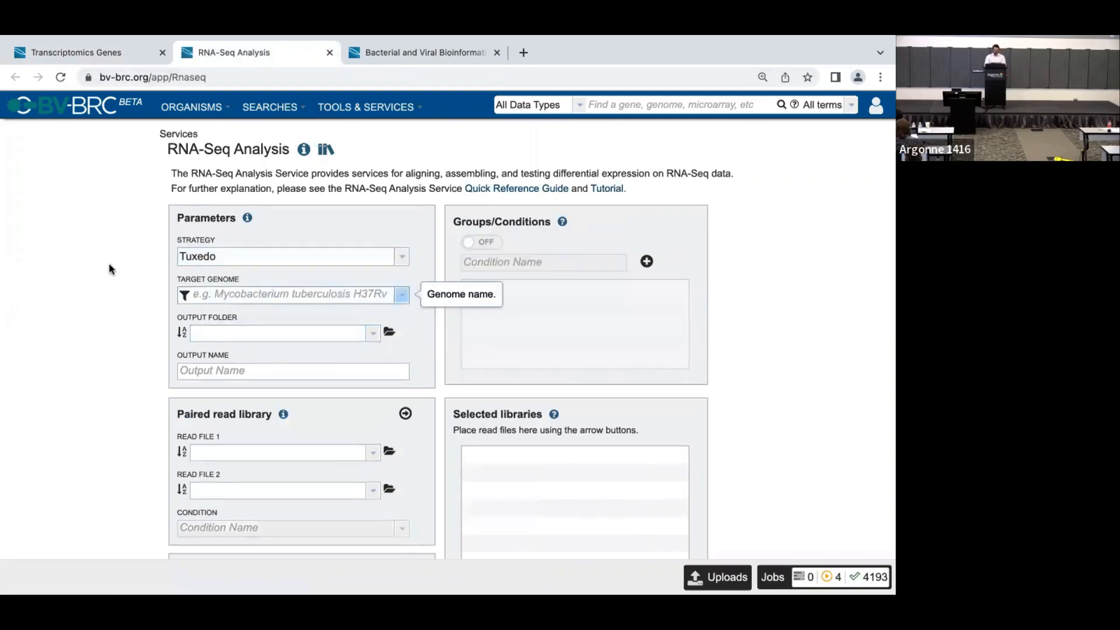
type("homo sapie")
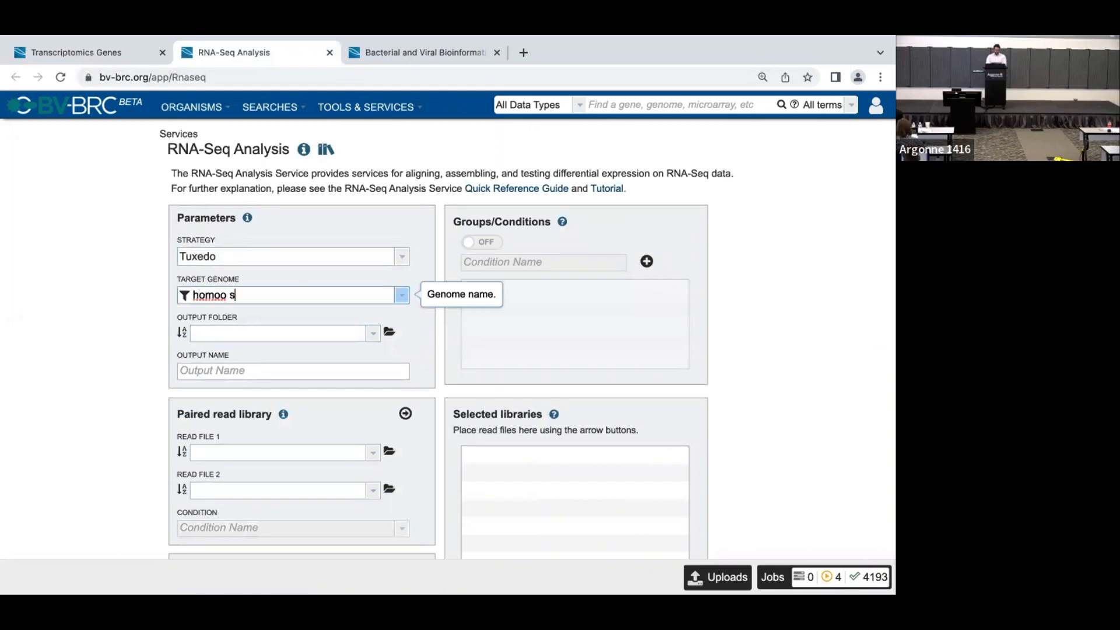
left_click(285, 317)
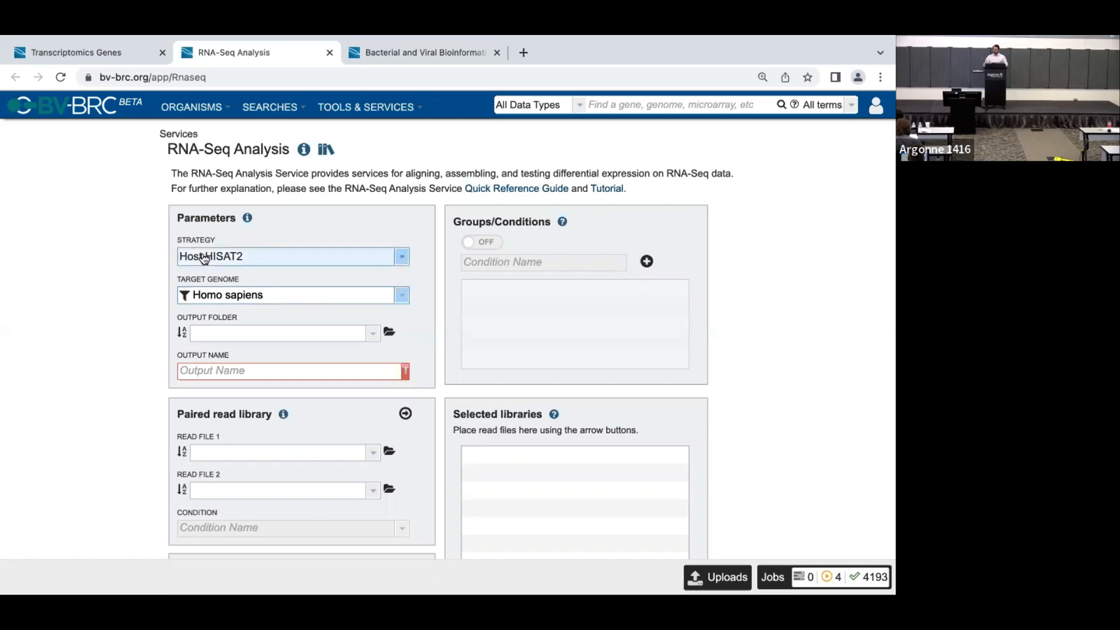
Set the output folder to ANL Workshop July 2022 and the output name to "test host ANL workshop".
scroll(29, 333, "down", 3)
scroll(389, 258, "up", 1)
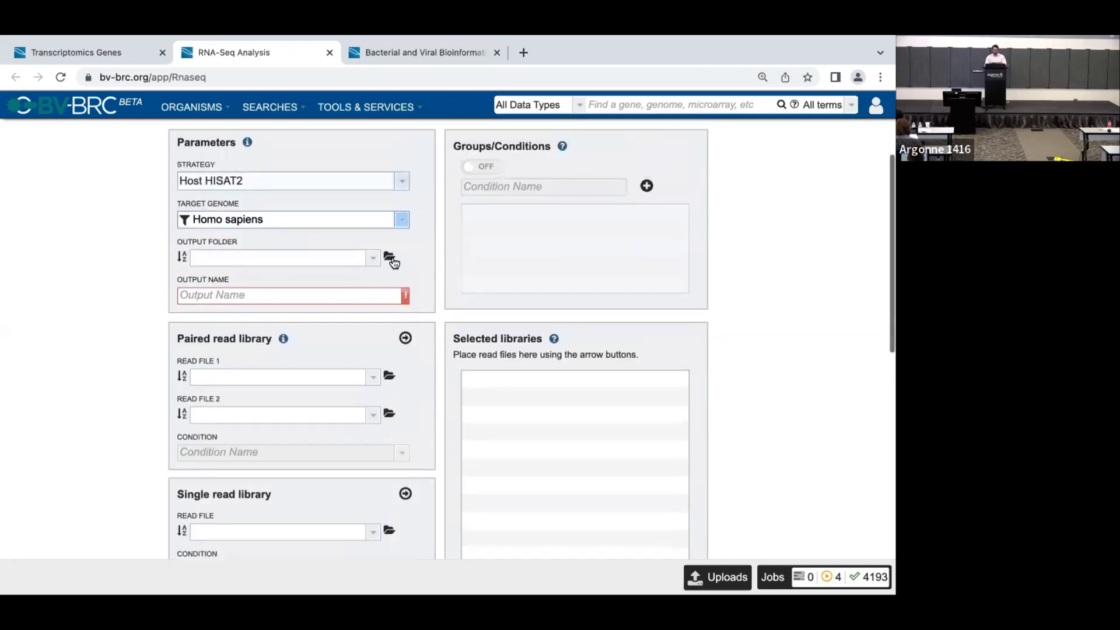
left_click(373, 257)
left_click(343, 288)
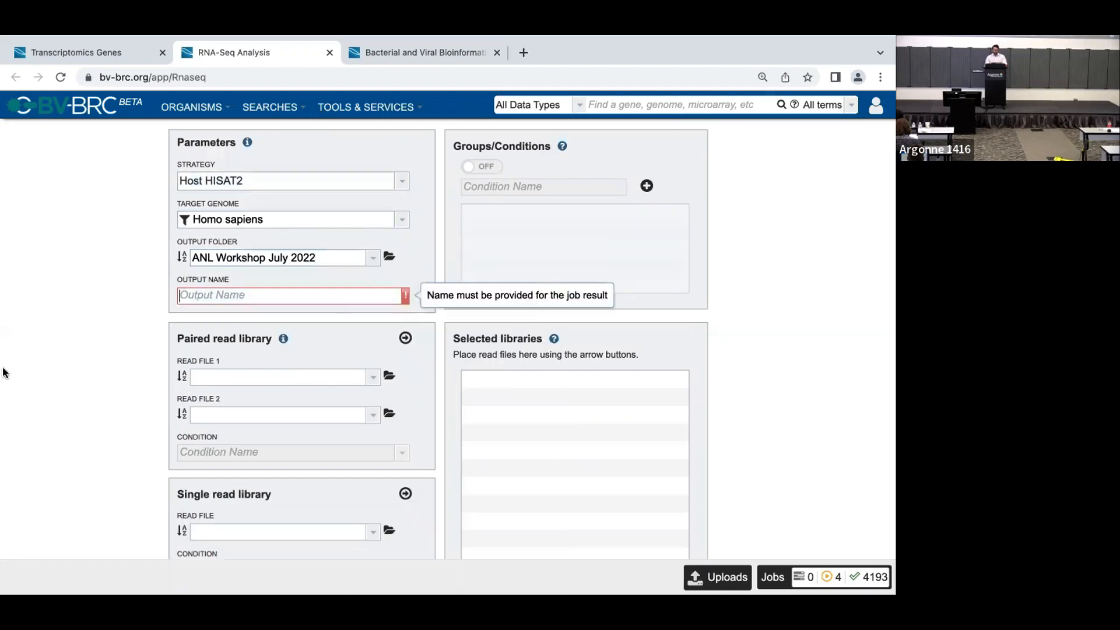
mouse_move(4, 372)
left_click(222, 296)
type("test")
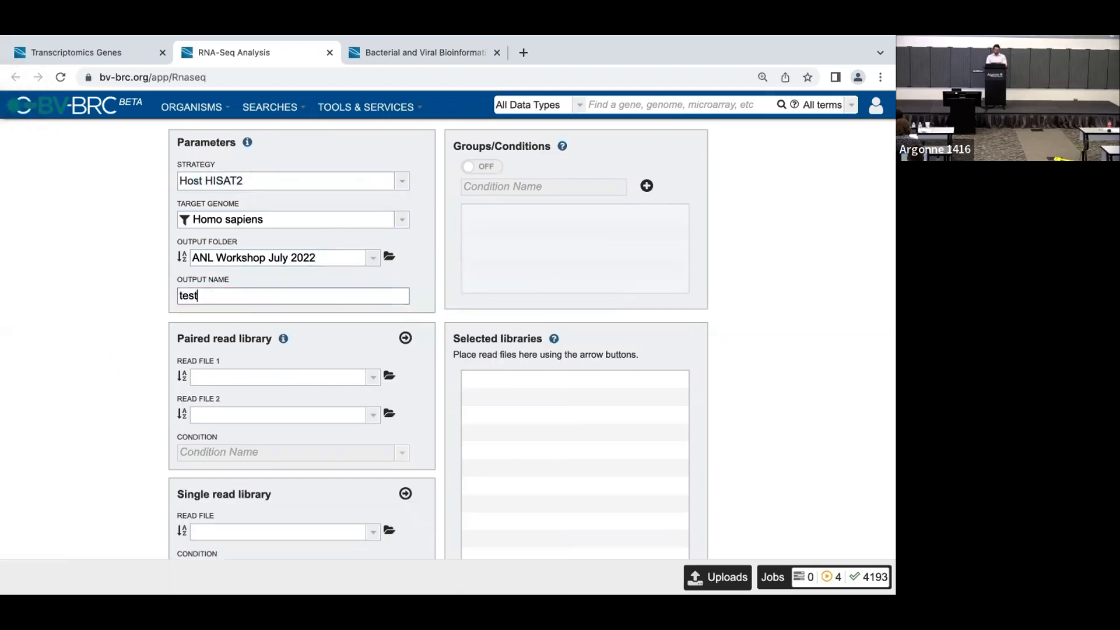
type(" host ANL workshop")
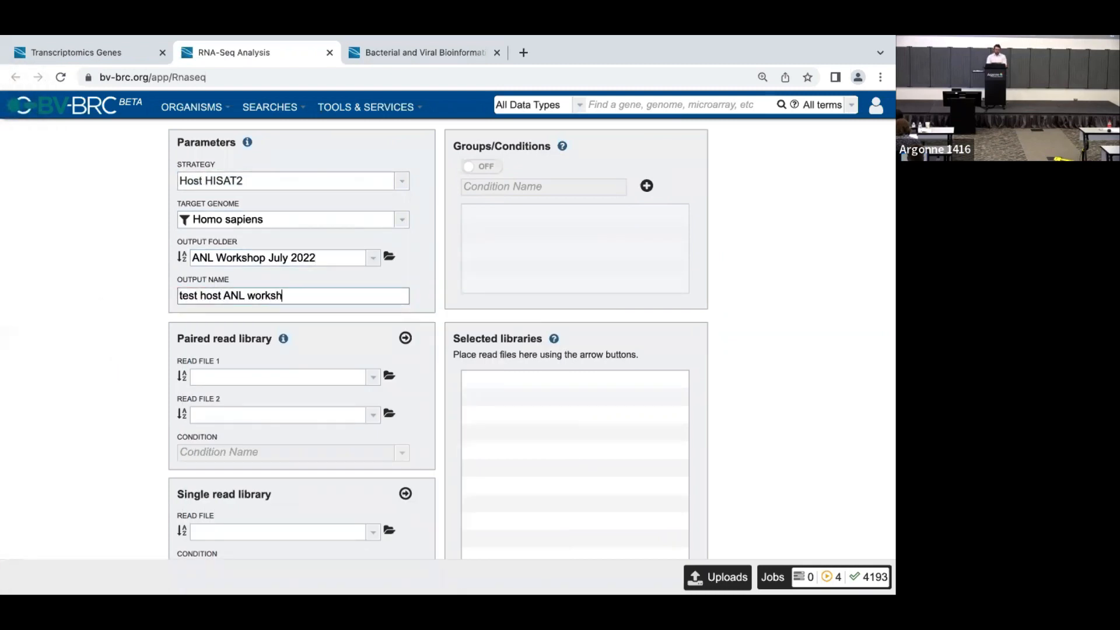
Enable groups/conditions and add the conditions cond1 and cond2.
scroll(394, 233, "up", 1)
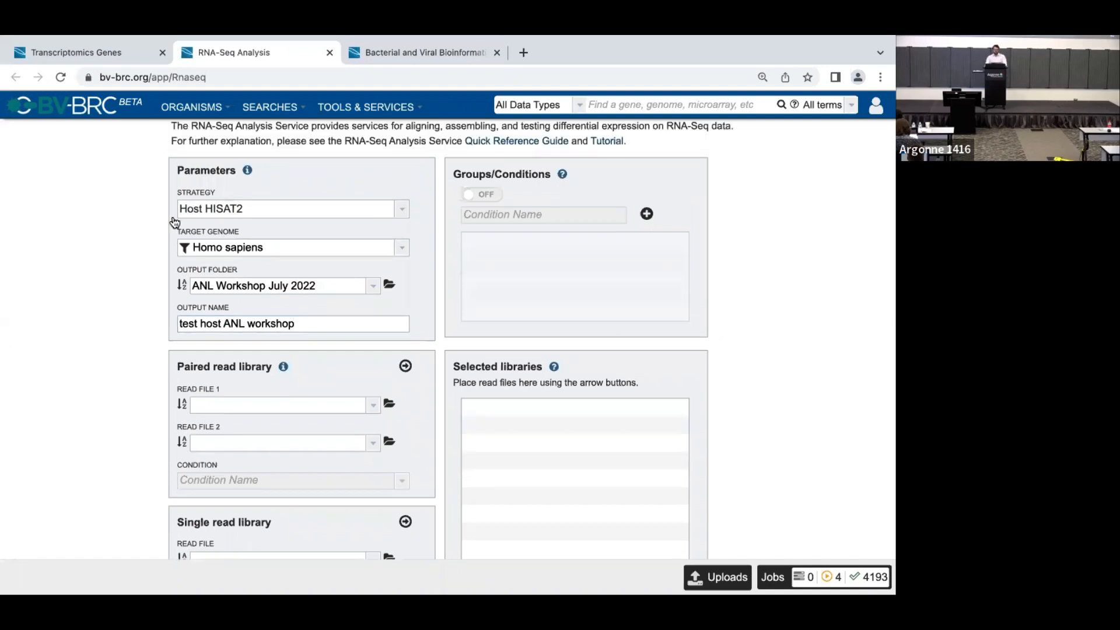
scroll(152, 251, "down", 3)
scroll(204, 210, "up", 2)
scroll(280, 149, "up", 1)
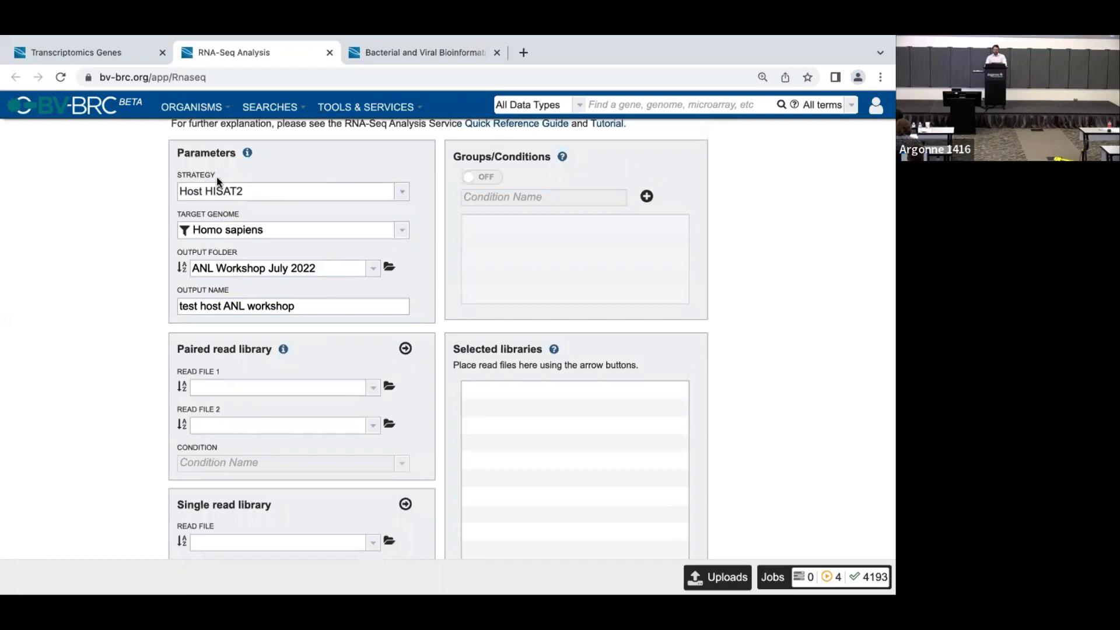
left_click(485, 178)
left_click(523, 198)
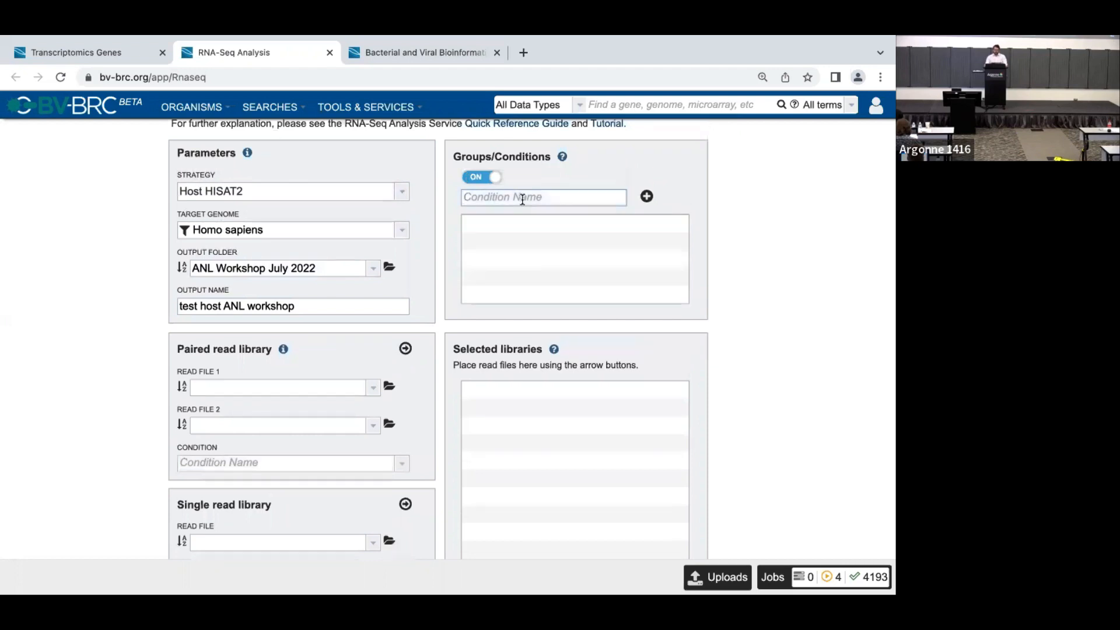
type("cond1")
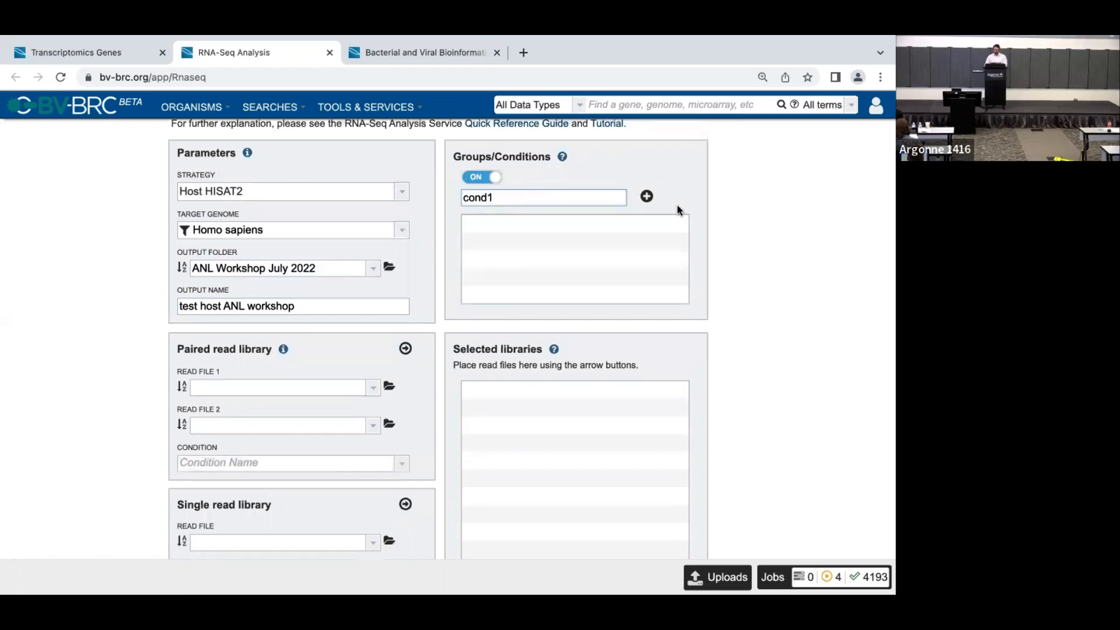
left_click(645, 195)
scroll(646, 195, "up", 2)
key("BackSpace")
type("2")
left_click(647, 252)
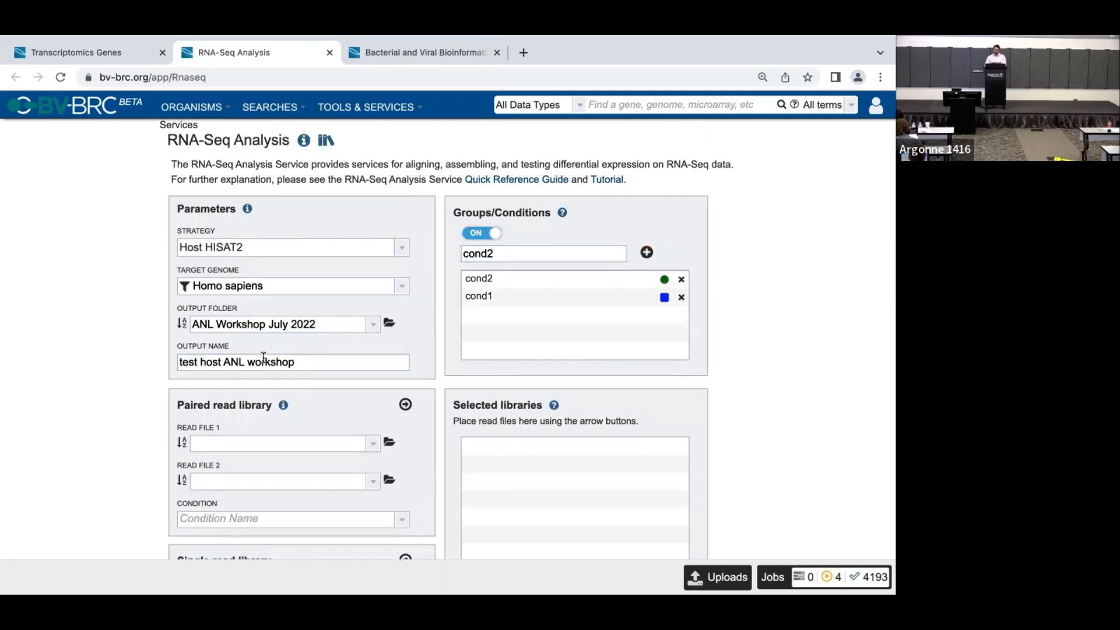
Add SRR14633898_1.fastq.gz to the selected libraries as a single read library under condition cond1.
scroll(266, 361, "down", 3)
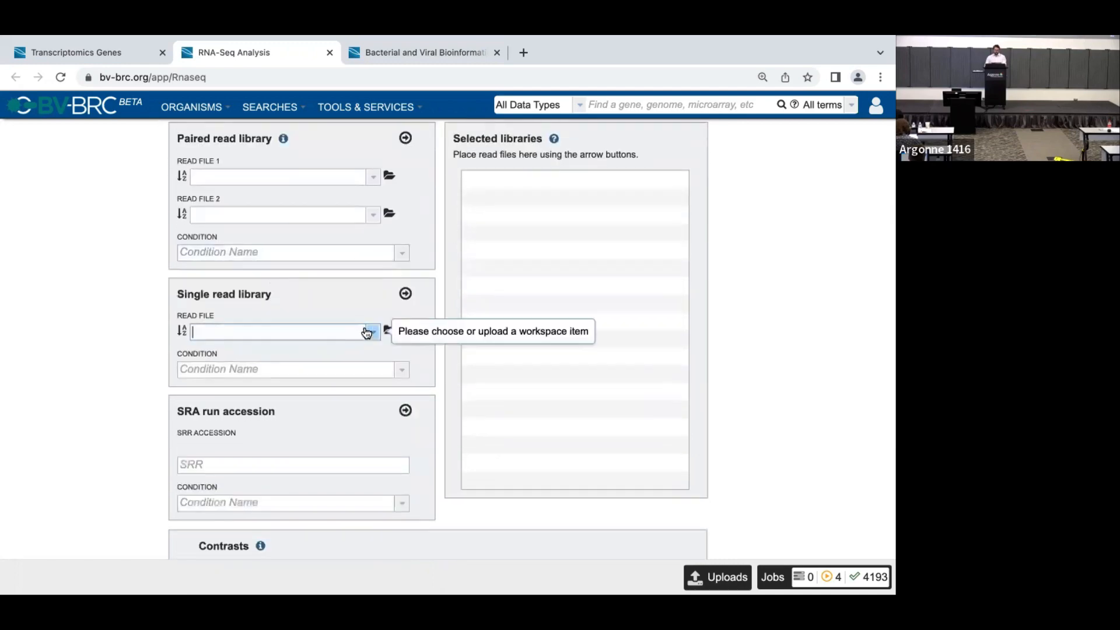
left_click(373, 334)
left_click(408, 358)
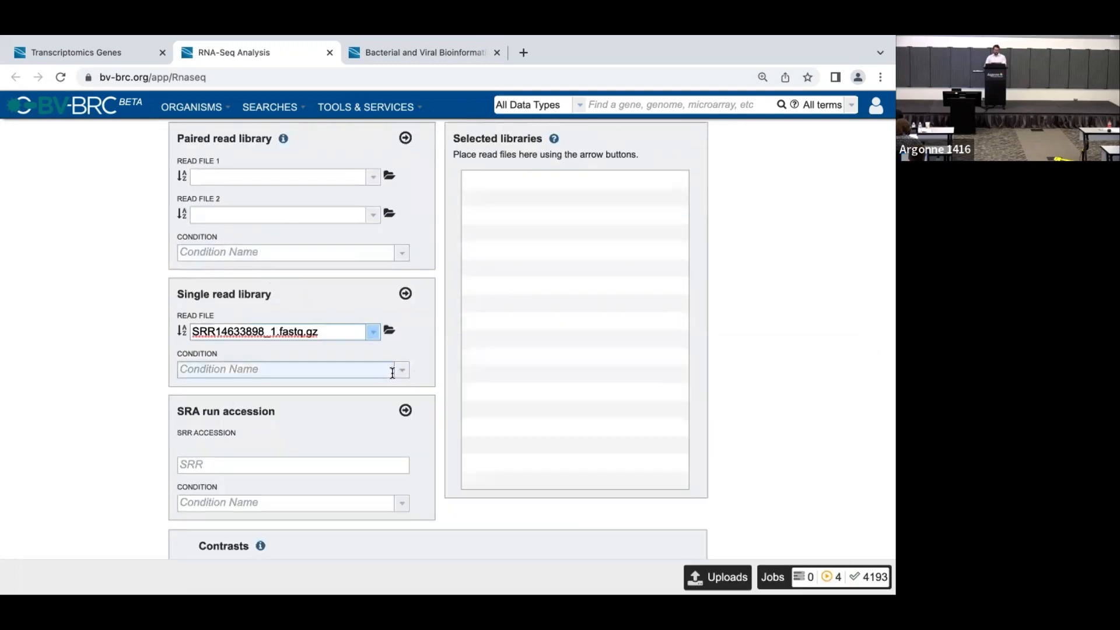
left_click(402, 370)
left_click(383, 388)
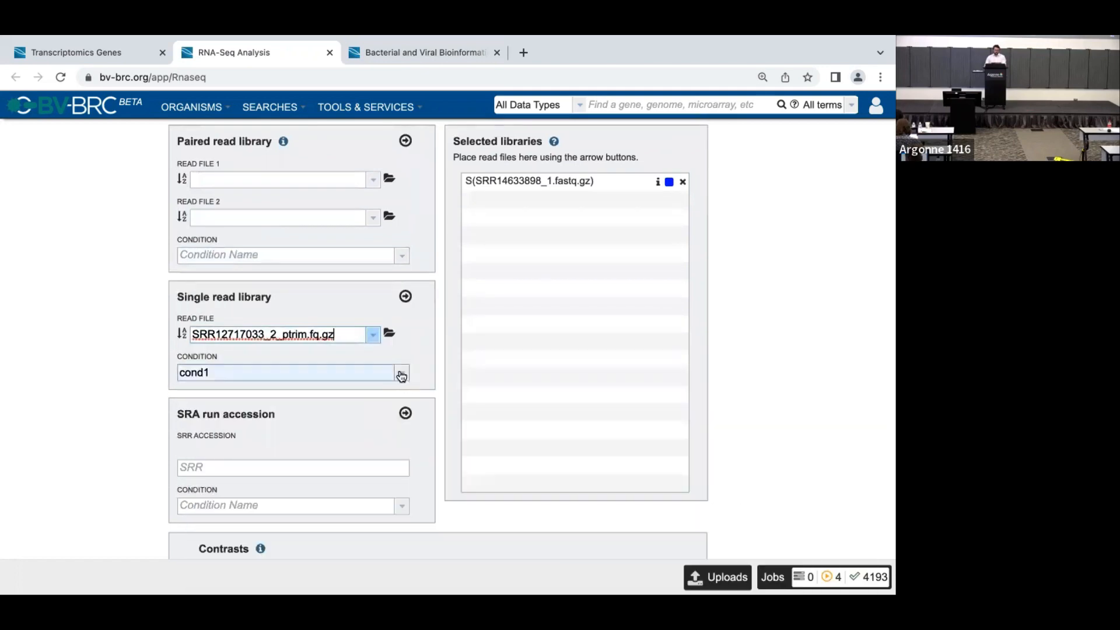
Add the single read library SRR12717033_2_ptrim.fq.gz to the selected libraries under condition cond2.
left_click(402, 372)
left_click(376, 403)
left_click(406, 295)
scroll(570, 380, "down", 4)
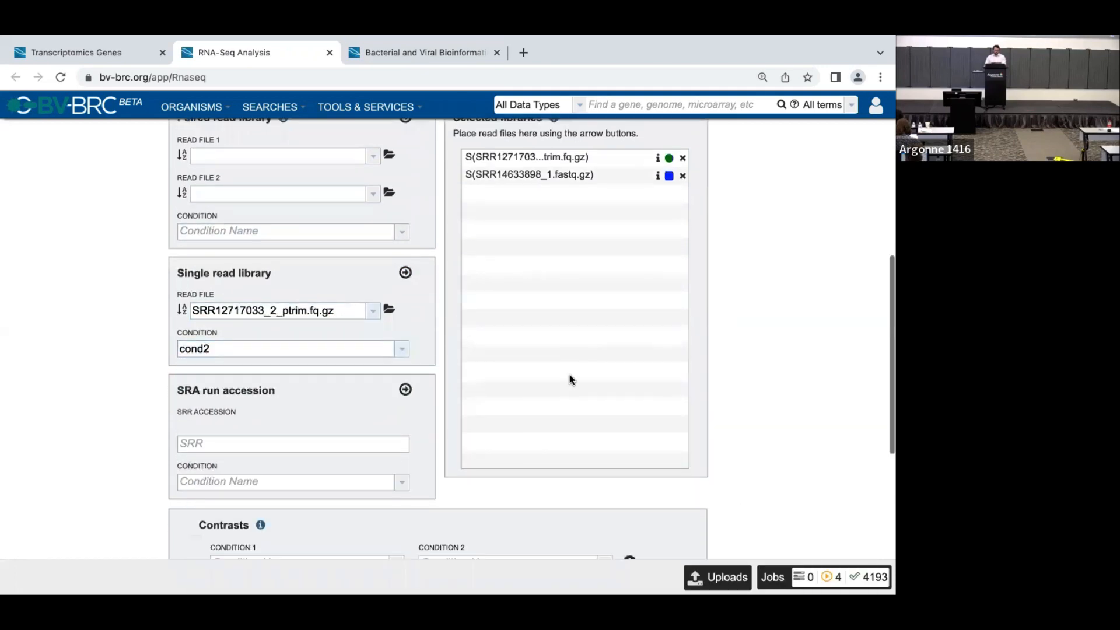
Add a contrast with cond1 as condition 1 and cond2 as condition 2.
left_click(396, 337)
left_click(377, 352)
left_click(605, 337)
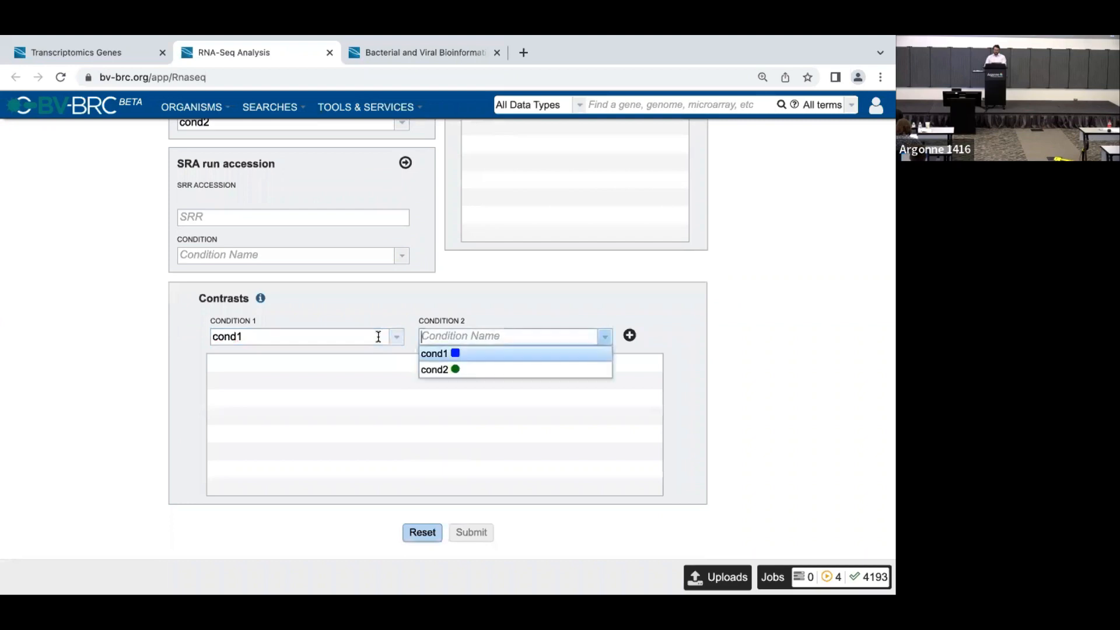
left_click(583, 369)
left_click(629, 335)
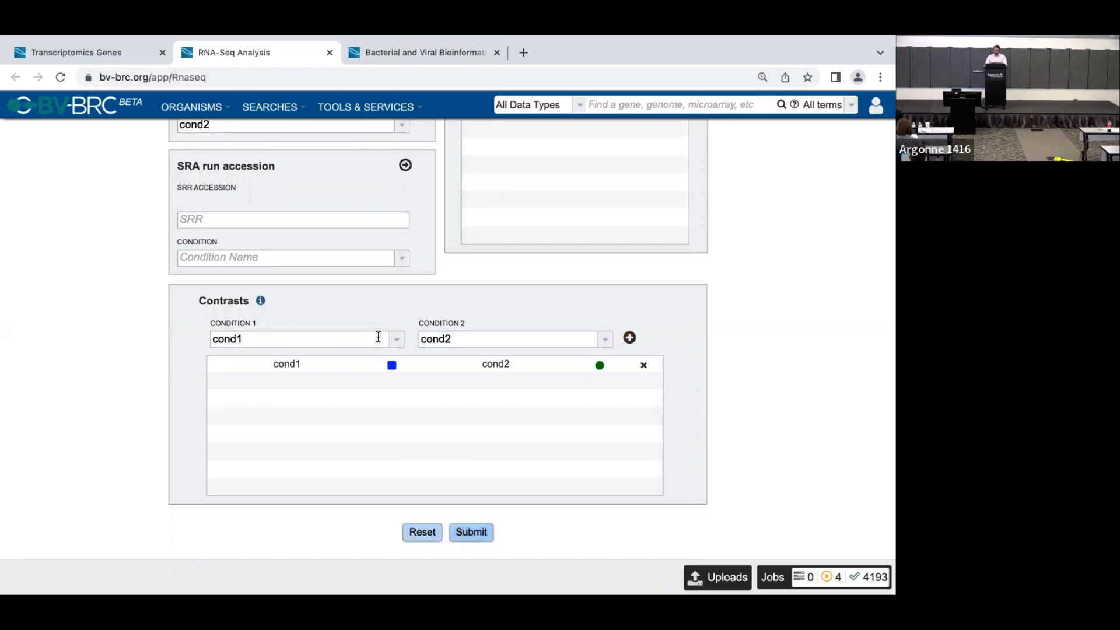
Leave the host RNA-Seq form unsubmitted and open the job status list.
scroll(378, 337, "up", 9)
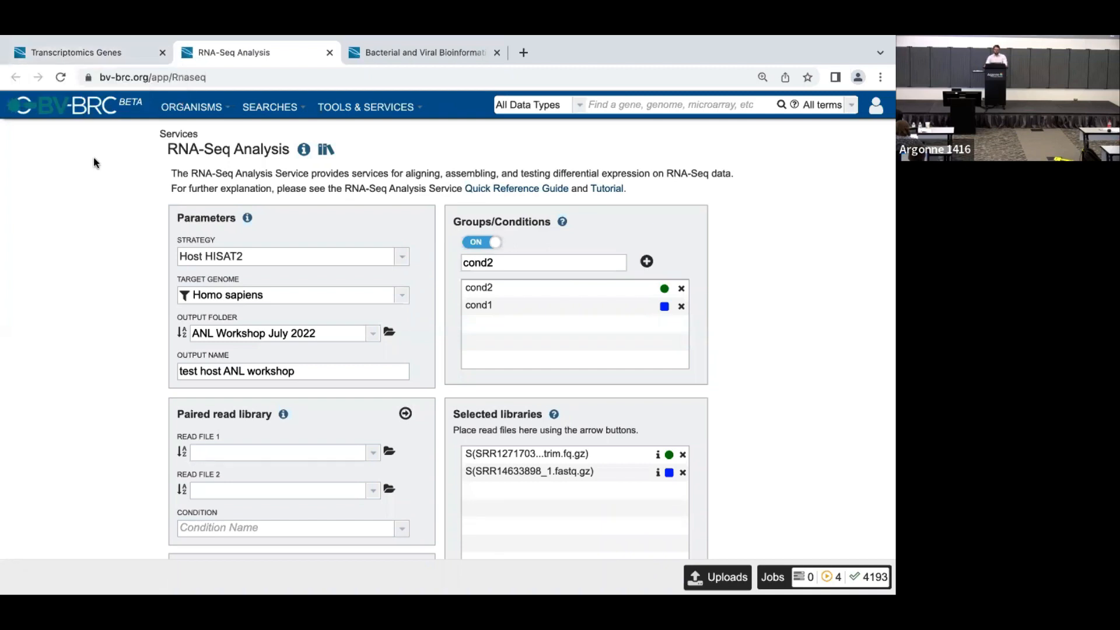
key("space")
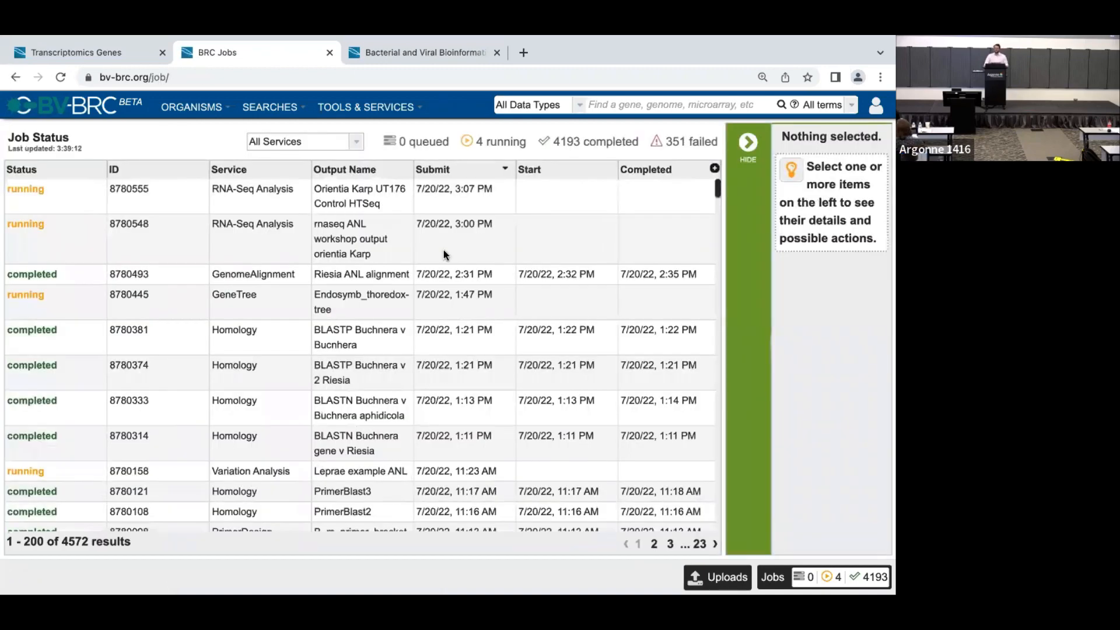
Sort the job list by status to find the failed jobs.
scroll(334, 258, "down", 6)
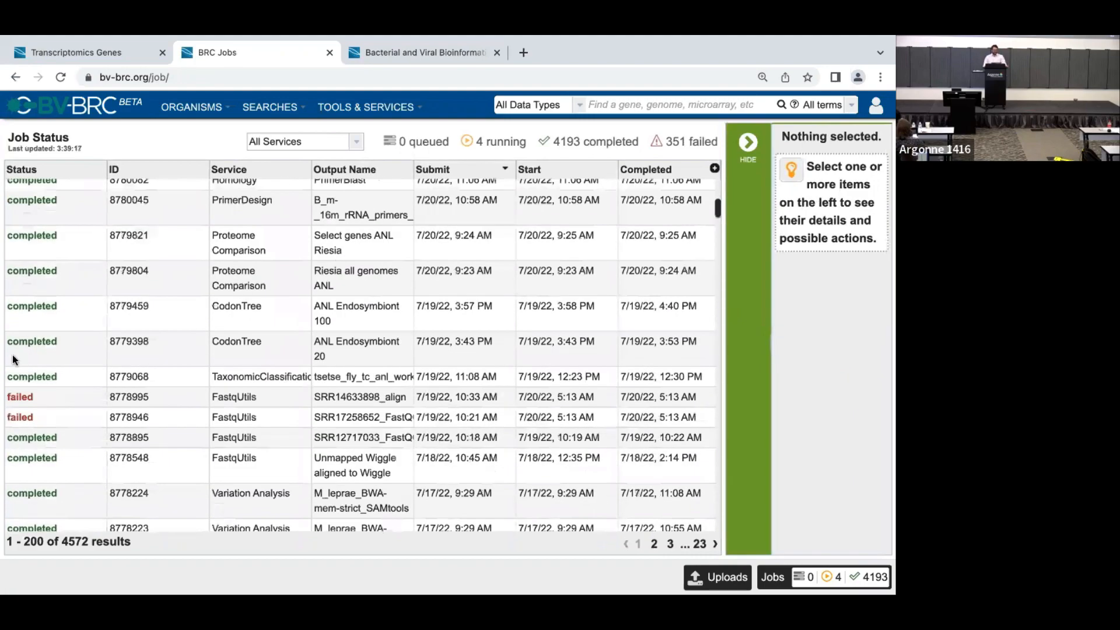
left_click(64, 171)
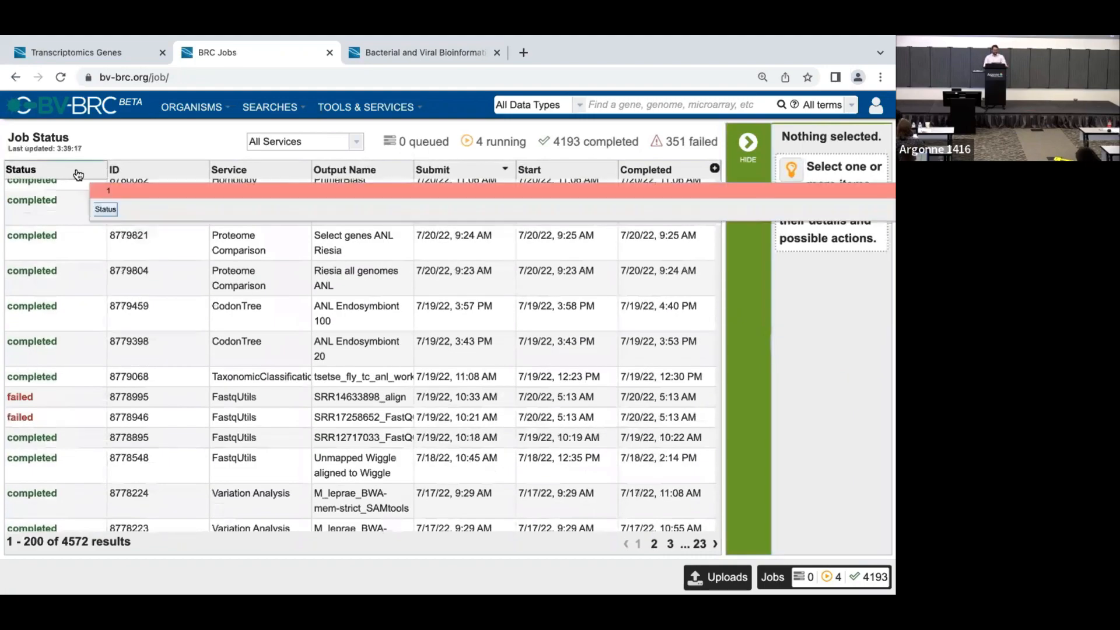
scroll(63, 175, "down", 3)
scroll(62, 175, "up", 6)
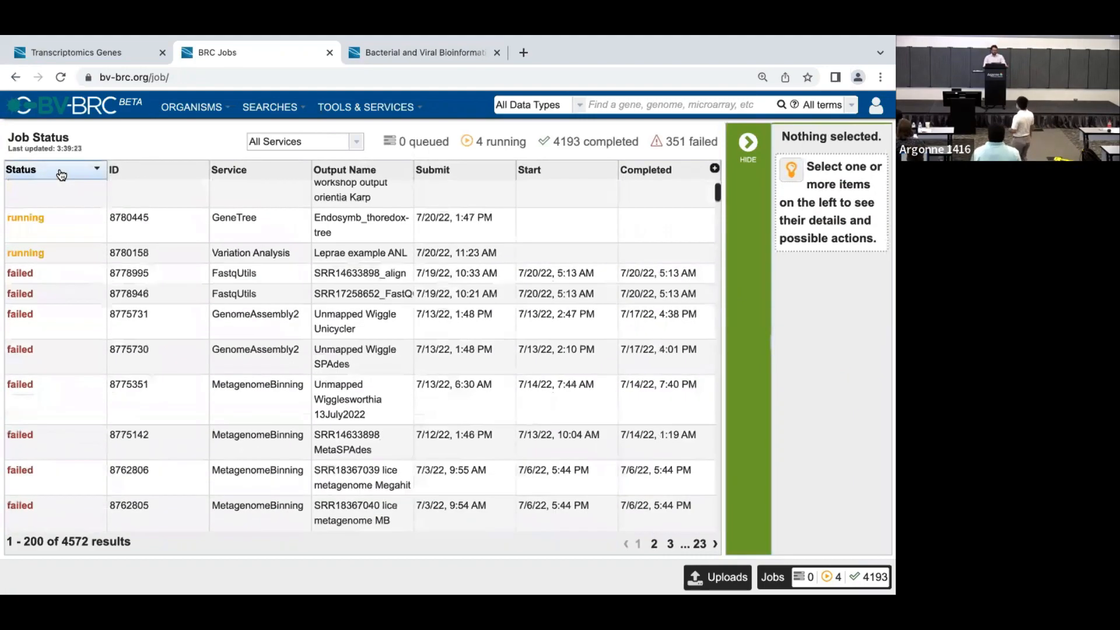
Review the prefilled issue report for the failed Unmapped Wiggle Unicycler assembly job and close it without submitting.
left_click(671, 374)
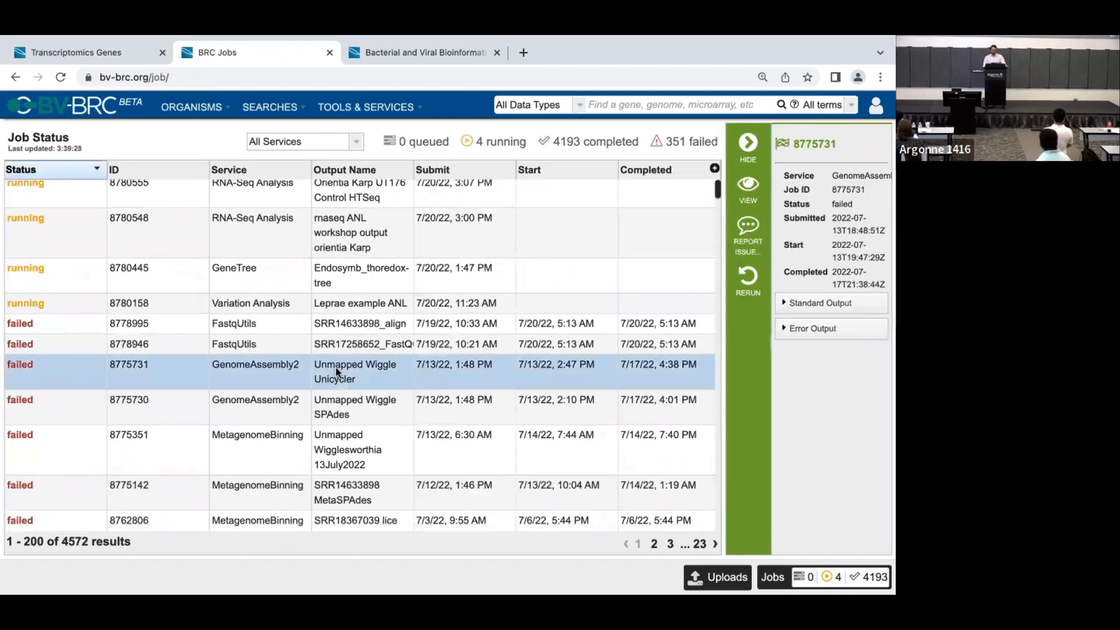
mouse_move(12, 383)
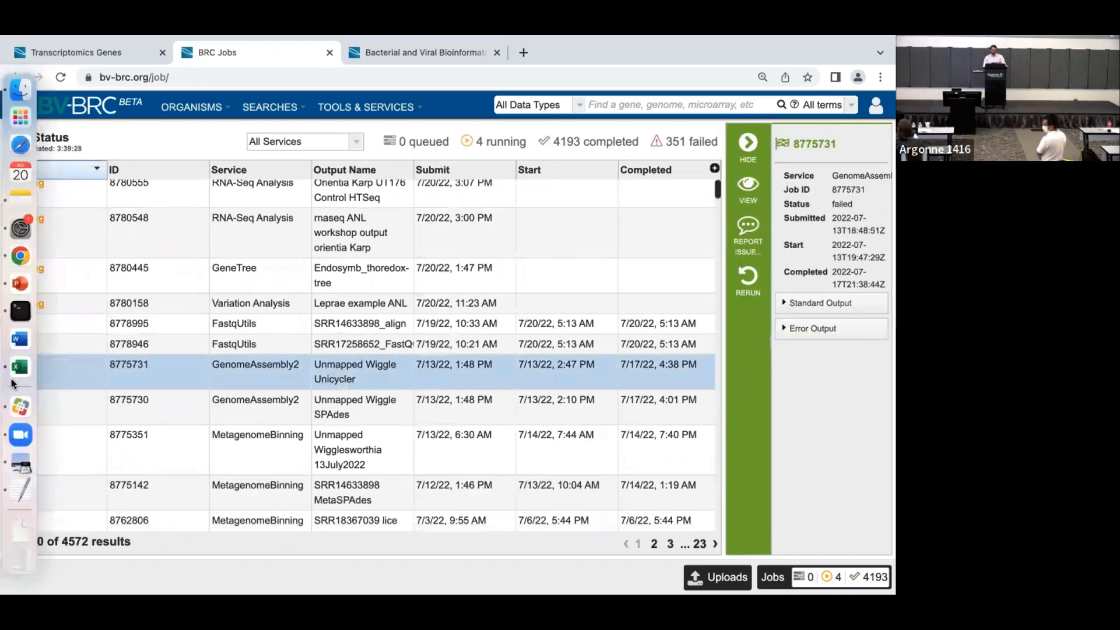
left_click(738, 227)
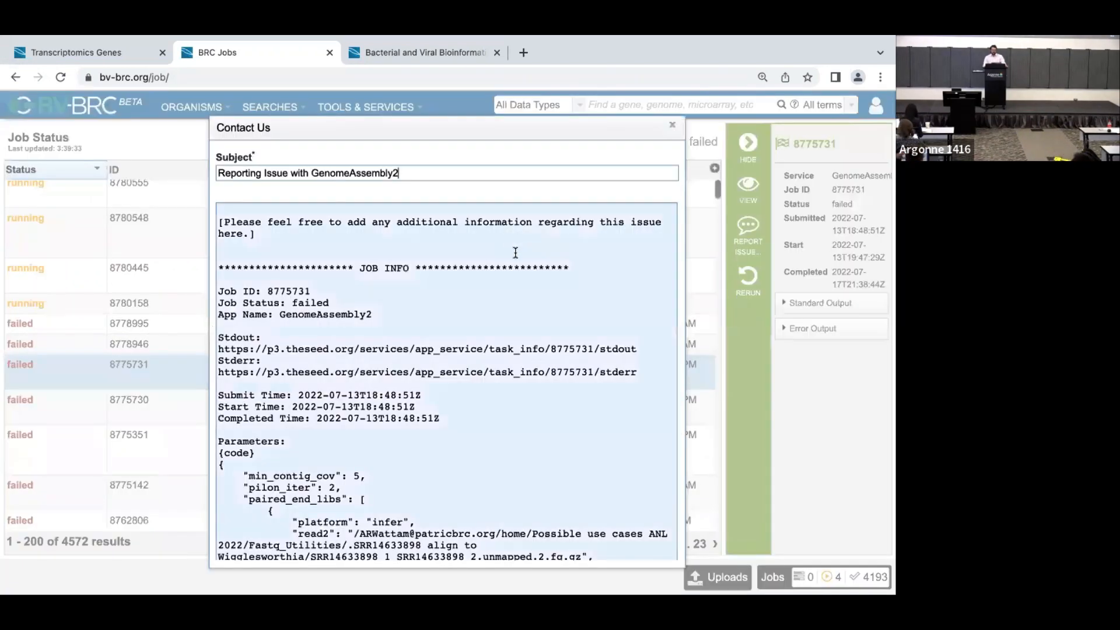
scroll(513, 239, "down", 10)
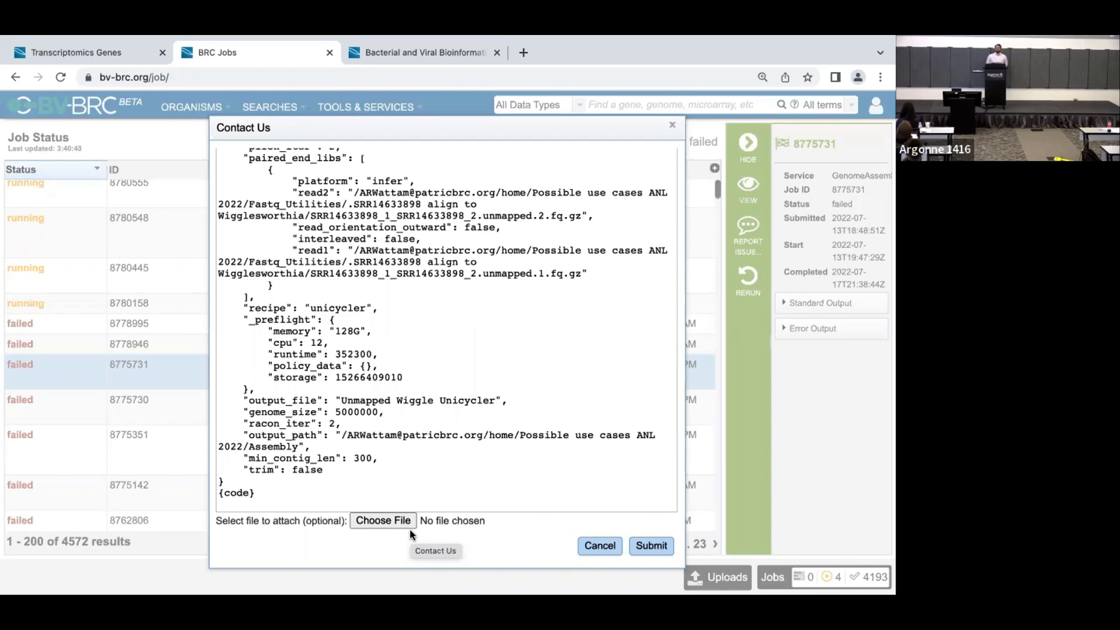
left_click(672, 125)
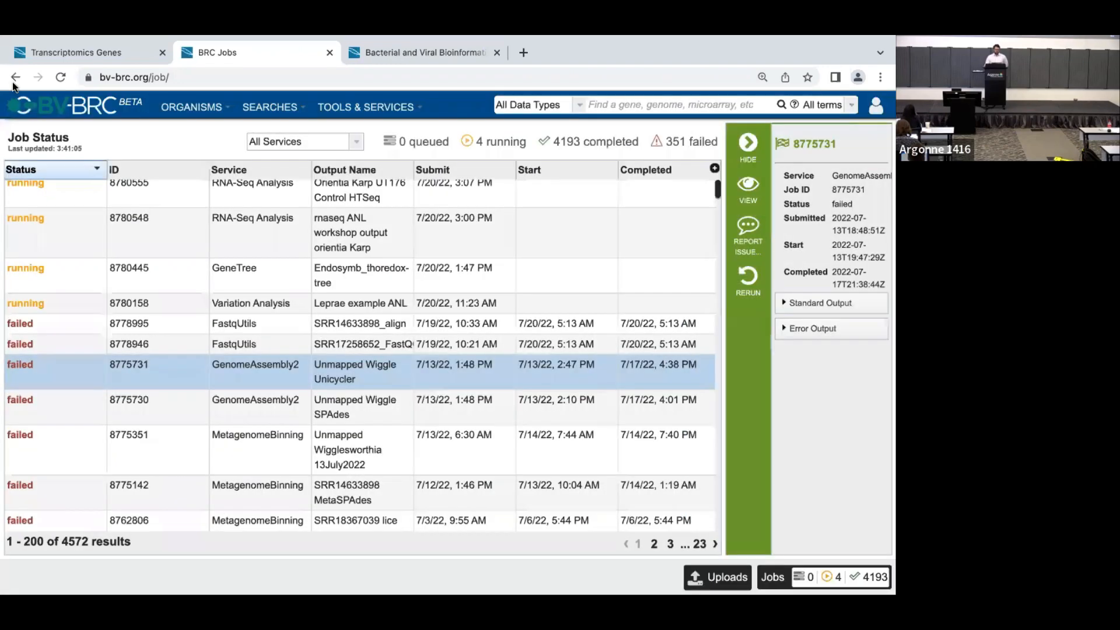
Return to the BV-BRC home page and open My Jobs from the workspace links.
left_click(13, 83)
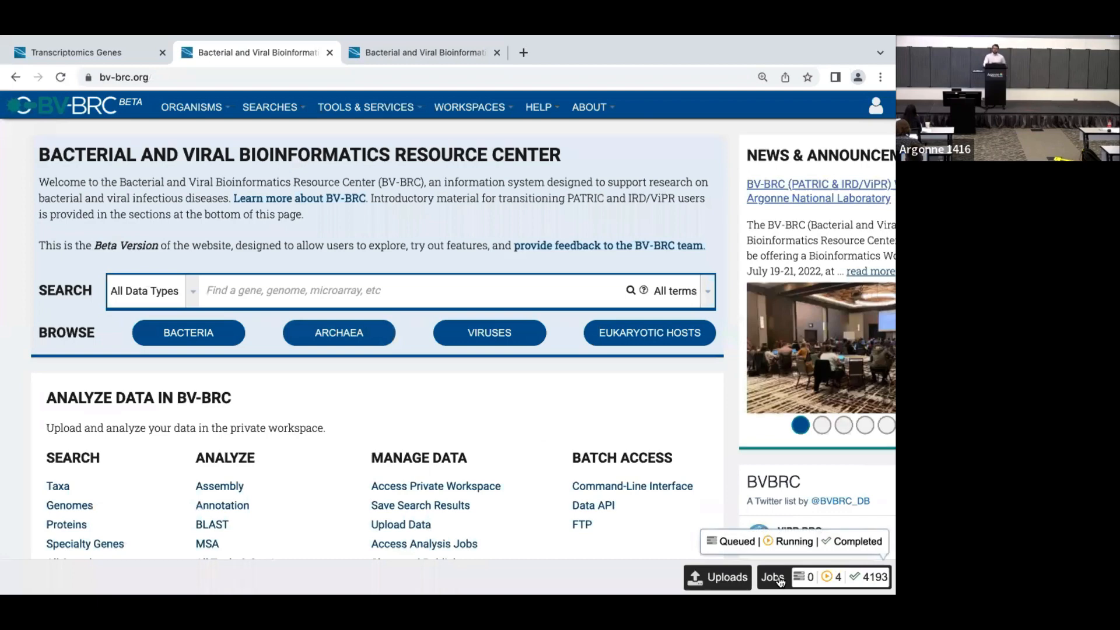
left_click(469, 107)
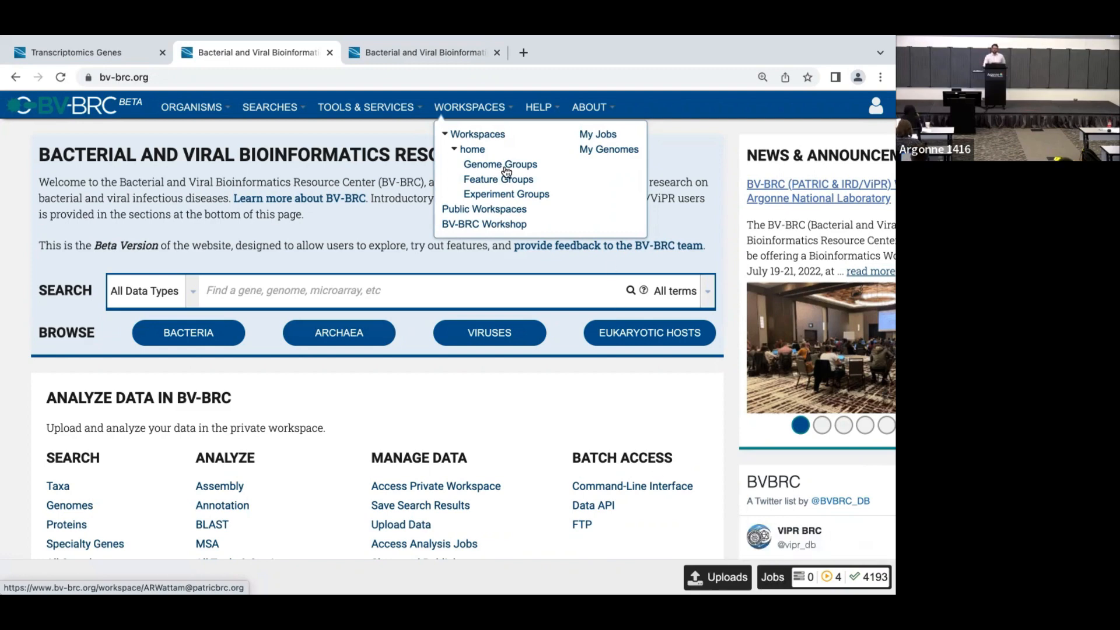
left_click(479, 108)
left_click(478, 108)
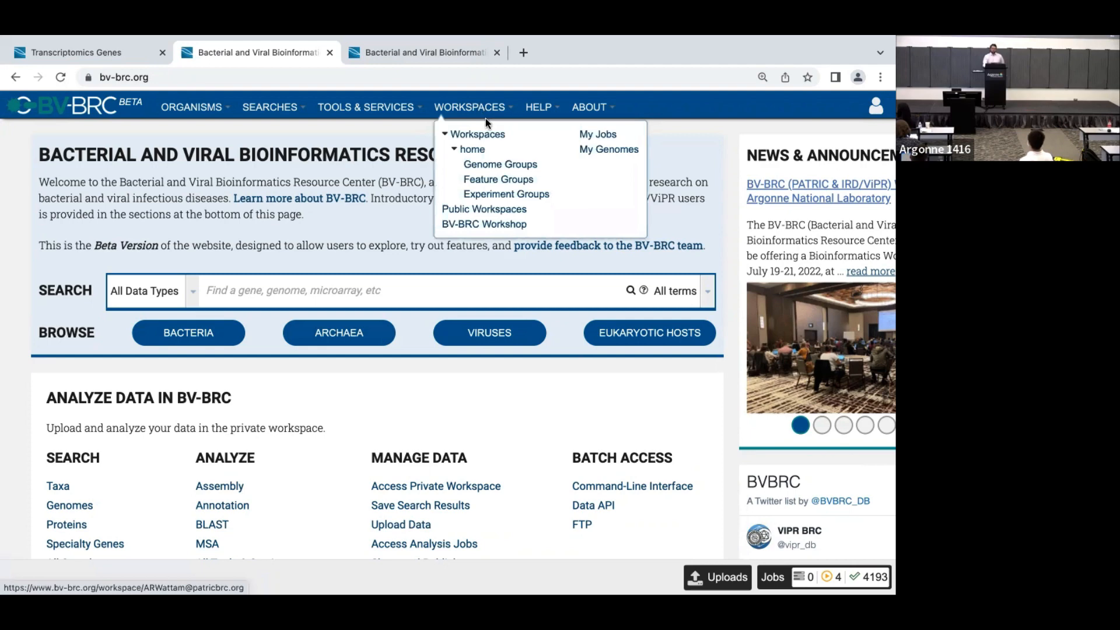
left_click(609, 142)
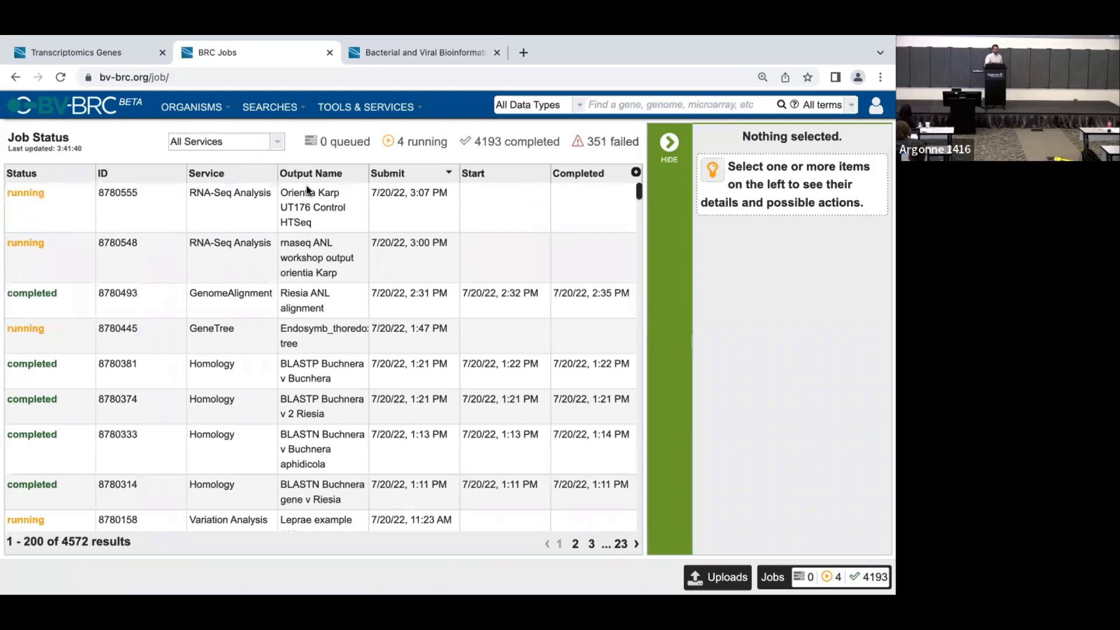
Filter the job list to the GeneTree service and inspect the details of several completed, failed and running jobs.
left_click(271, 140)
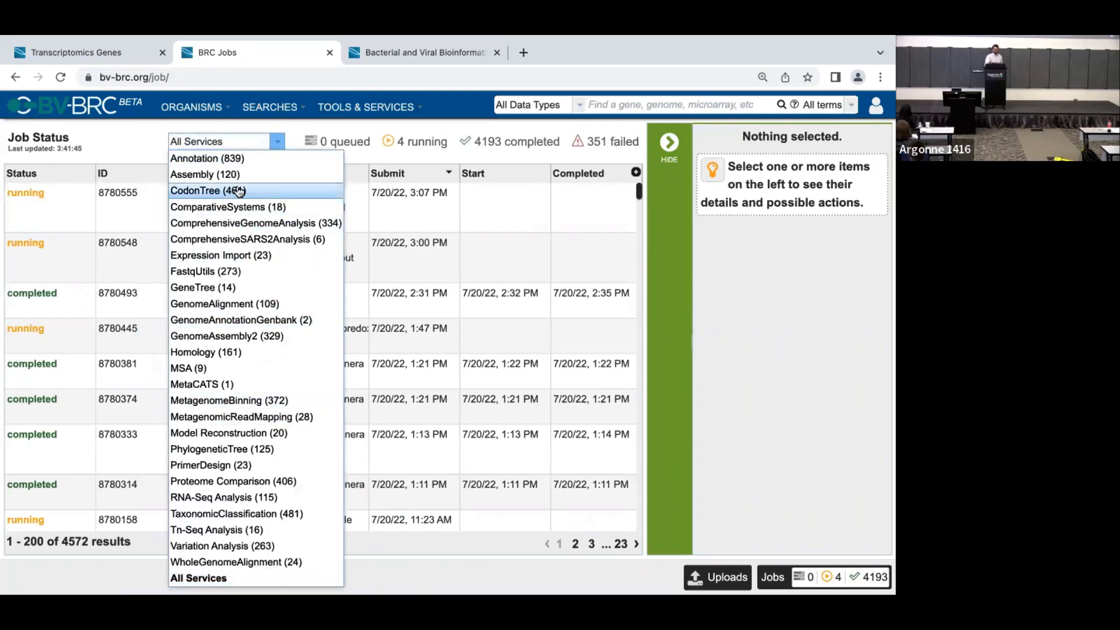
left_click(201, 287)
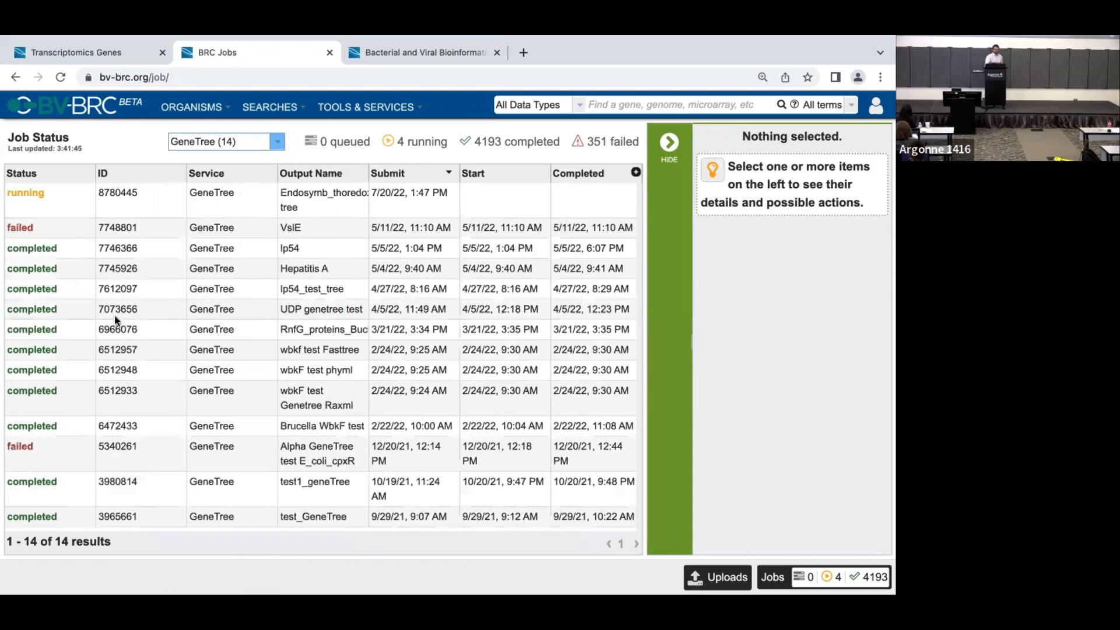
left_click(85, 229)
left_click(145, 192)
left_click(133, 267)
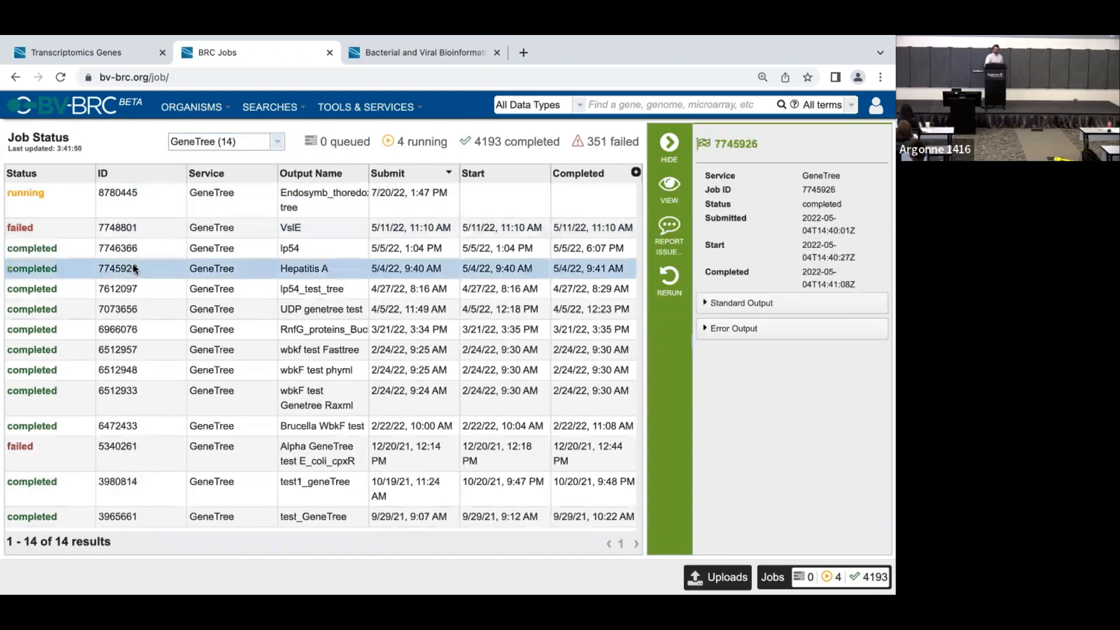
left_click(155, 227)
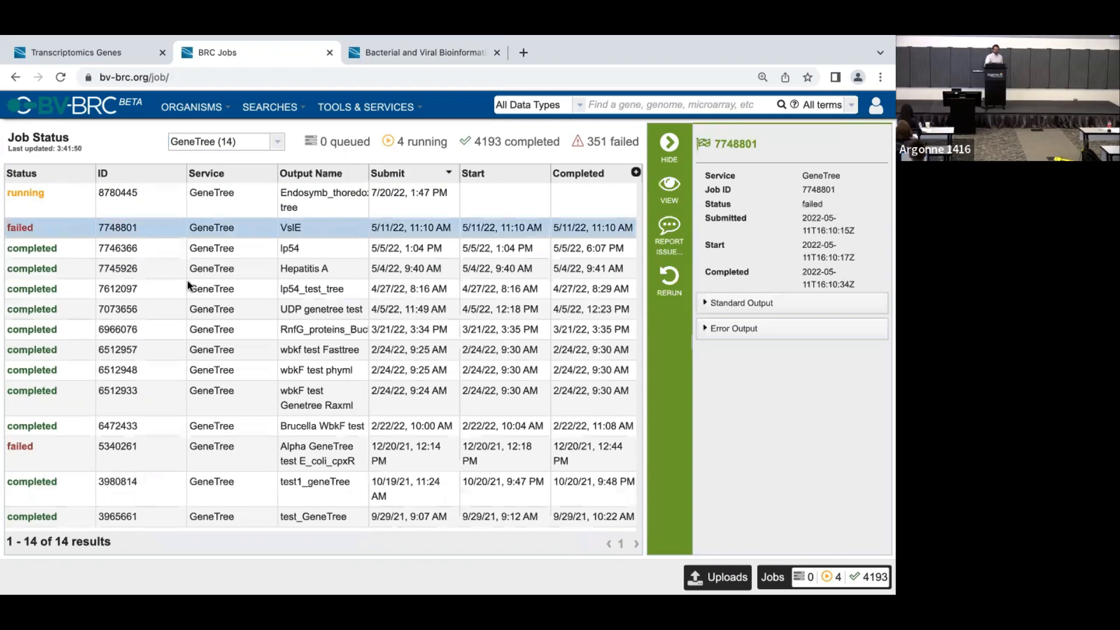
left_click(152, 249)
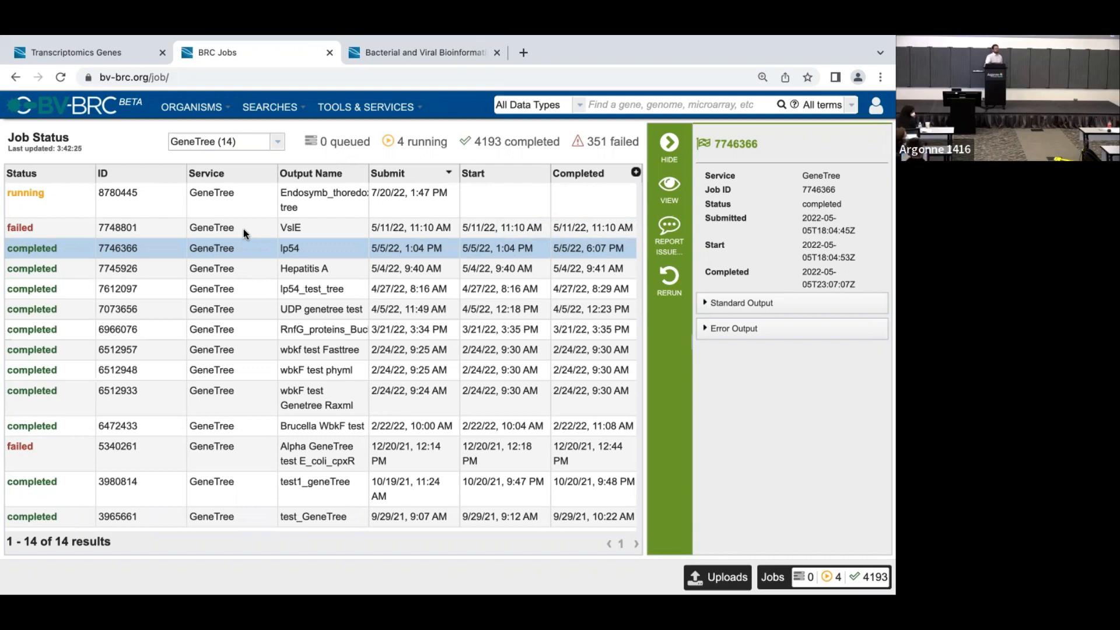
left_click(274, 201)
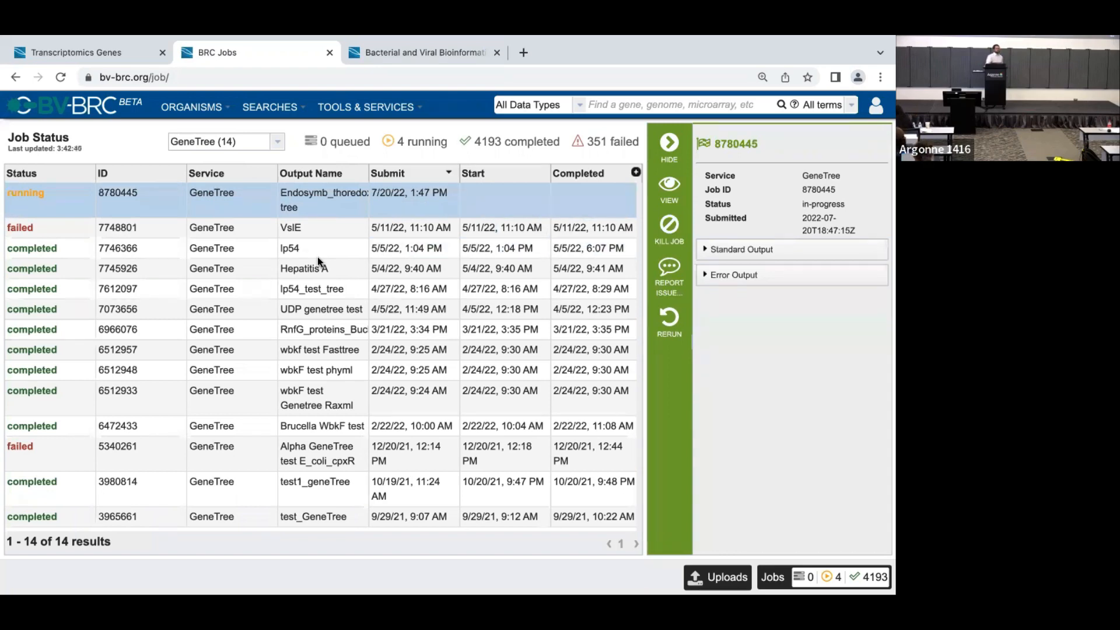
Filter the job list to PhylogeneticTree jobs, and return to the job list after viewing an RNA-Seq rerun form.
left_click(244, 151)
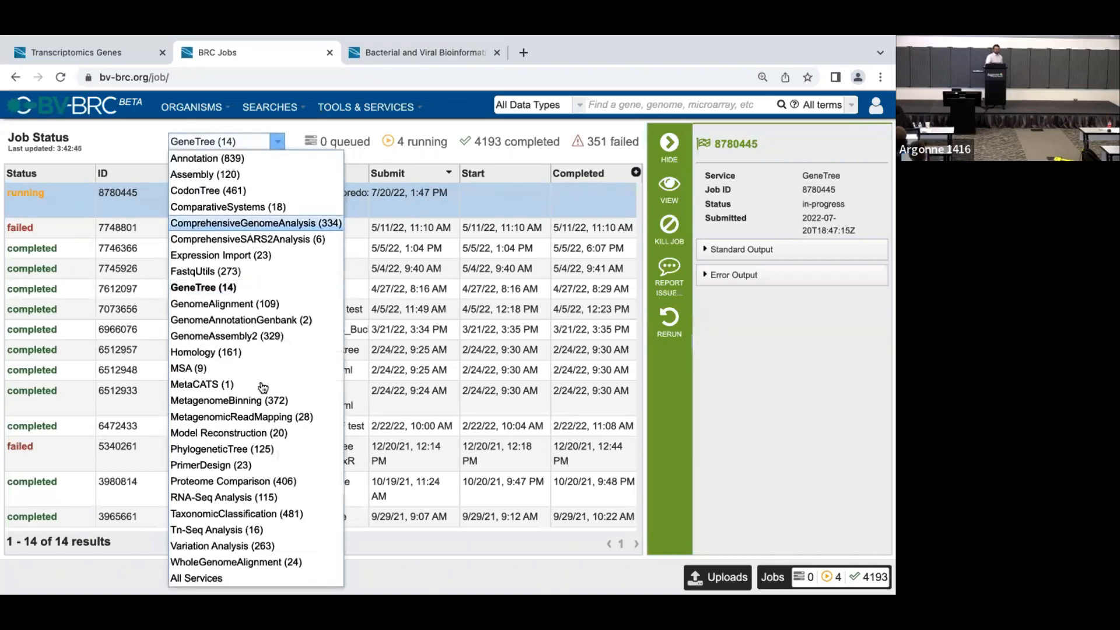
left_click(260, 449)
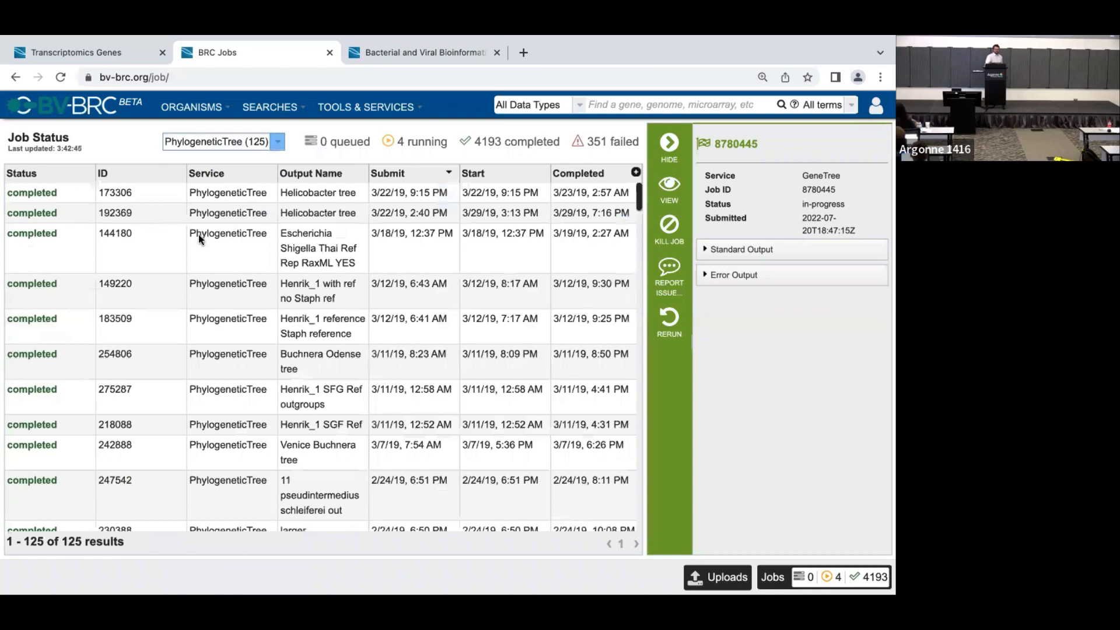
left_click(211, 195)
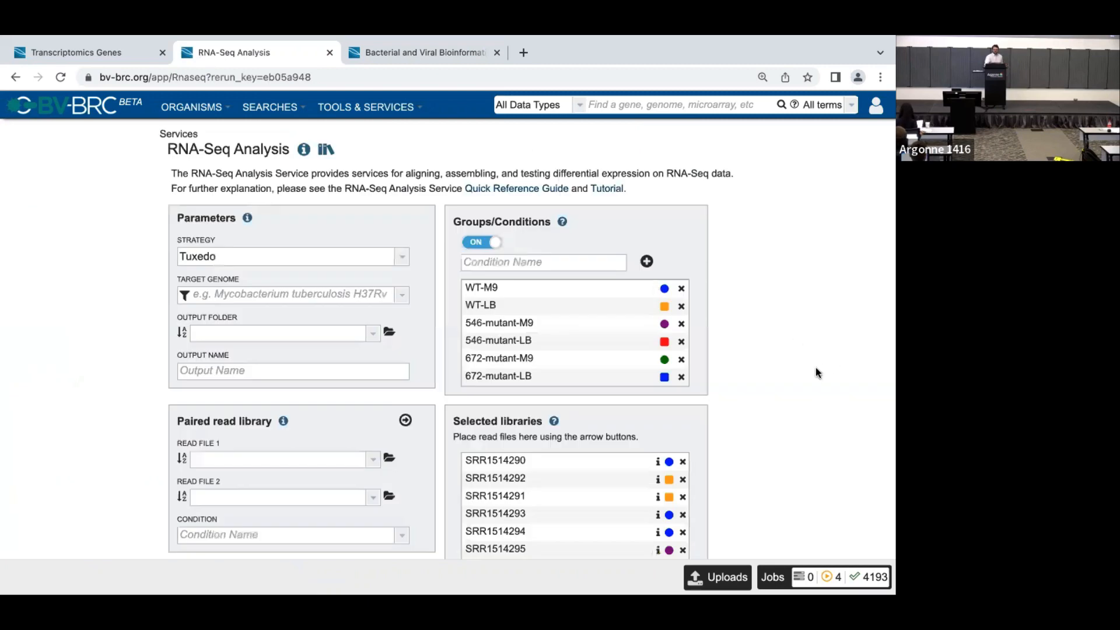
left_click(16, 77)
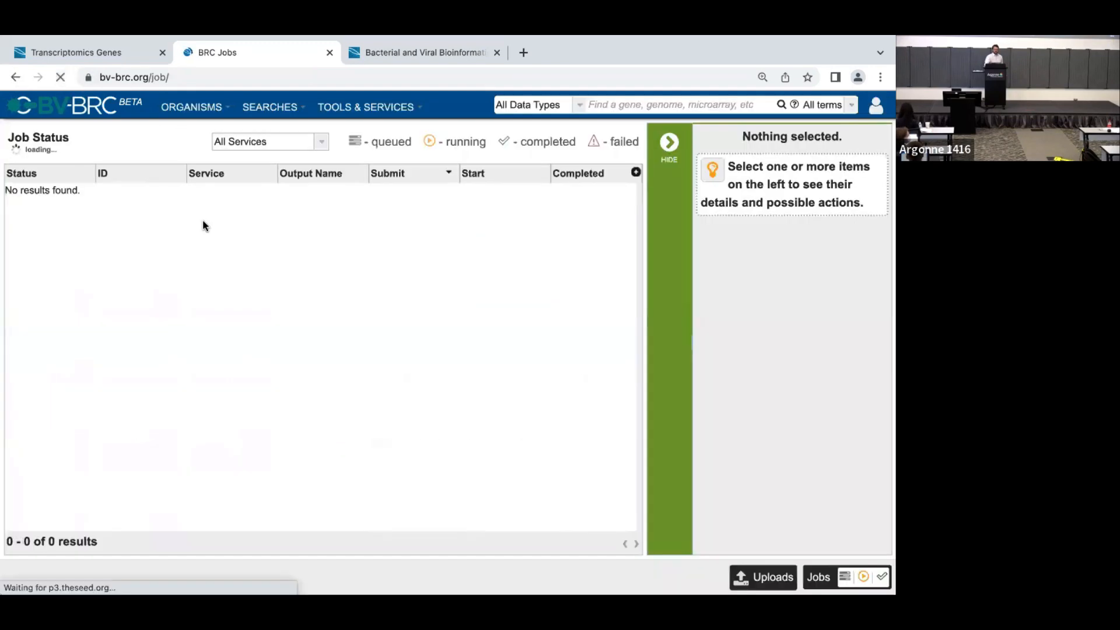
Filter the job list to RNA-Seq Analysis and open the rerun form for the completed E_coli_Sakai bicyclomycin job submitted 6/27/22.
left_click(268, 146)
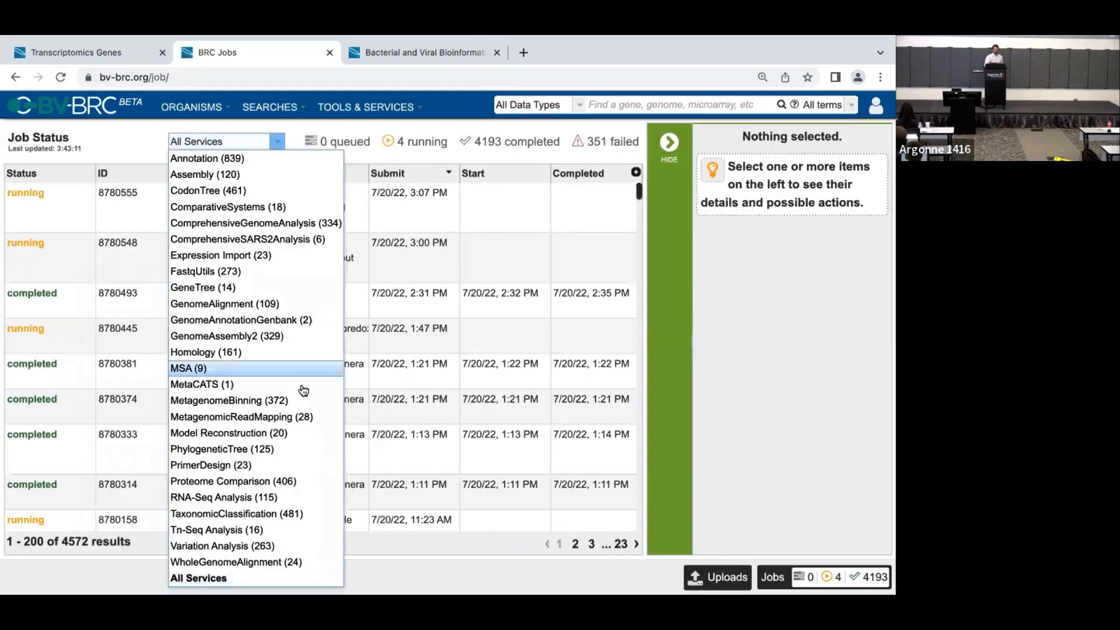
left_click(275, 497)
left_click(584, 333)
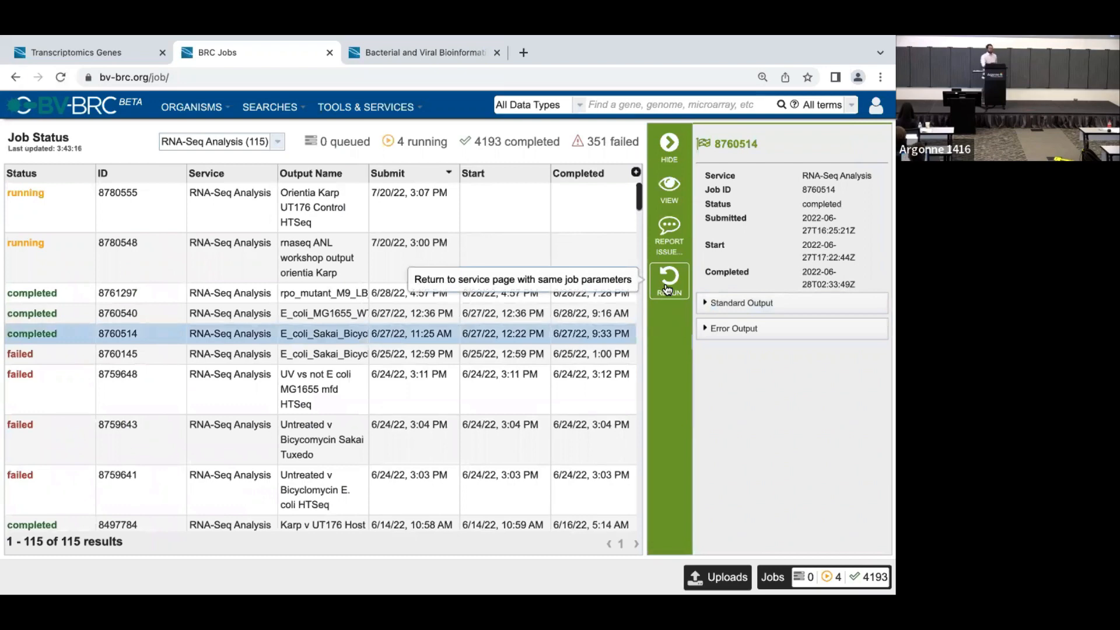
left_click(668, 290)
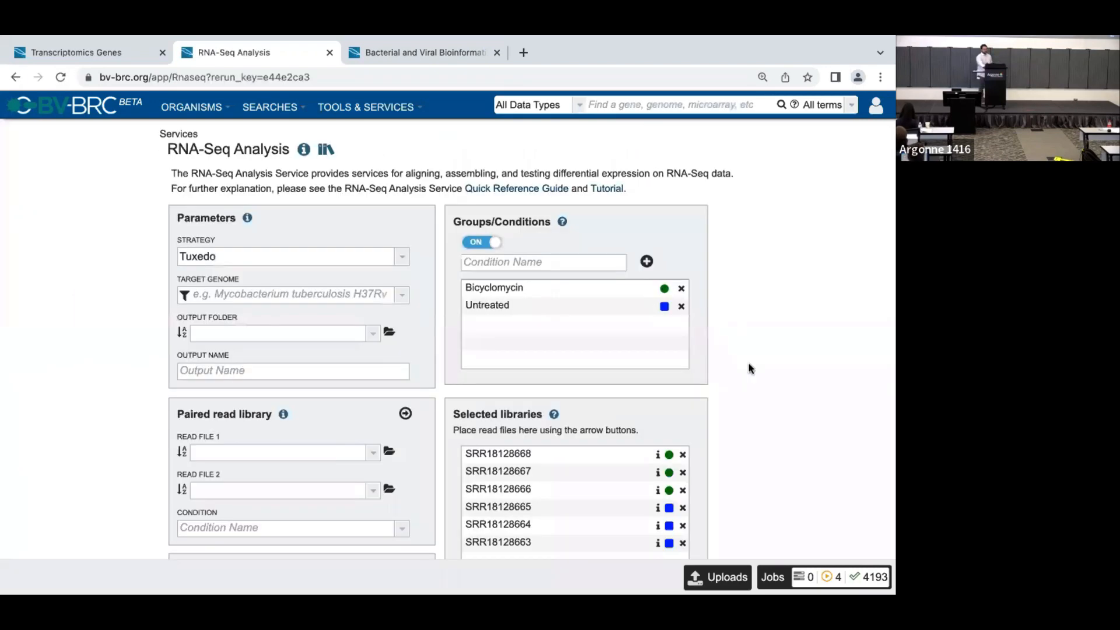
Review the prefilled conditions, selected libraries and contrasts in the RNA-Seq rerun form.
scroll(748, 362, "down", 2)
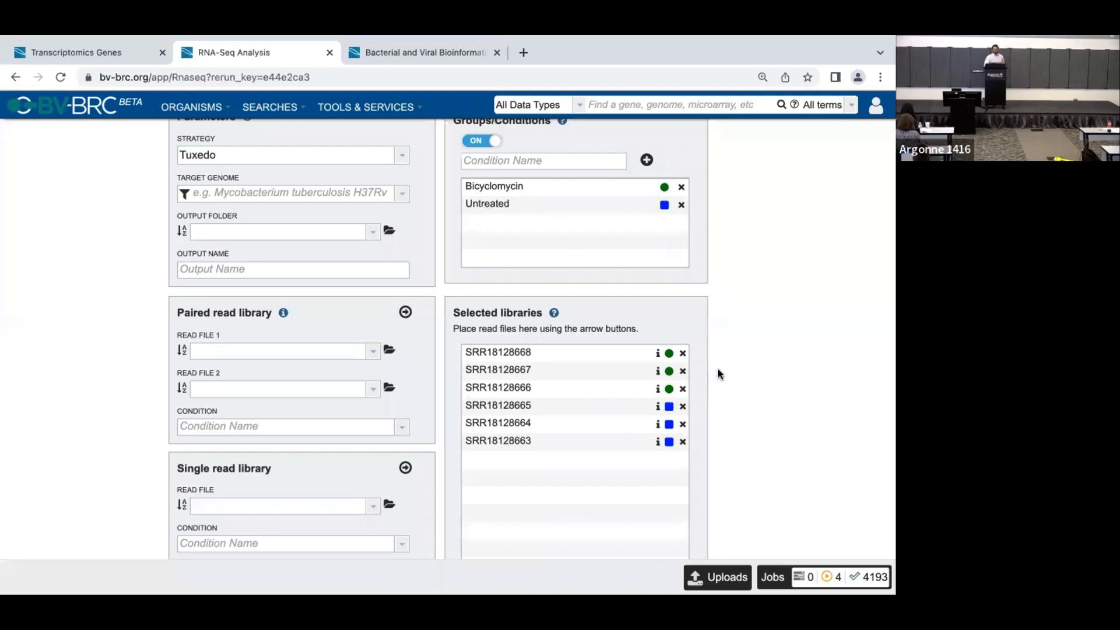
scroll(719, 374, "down", 2)
scroll(717, 370, "down", 5)
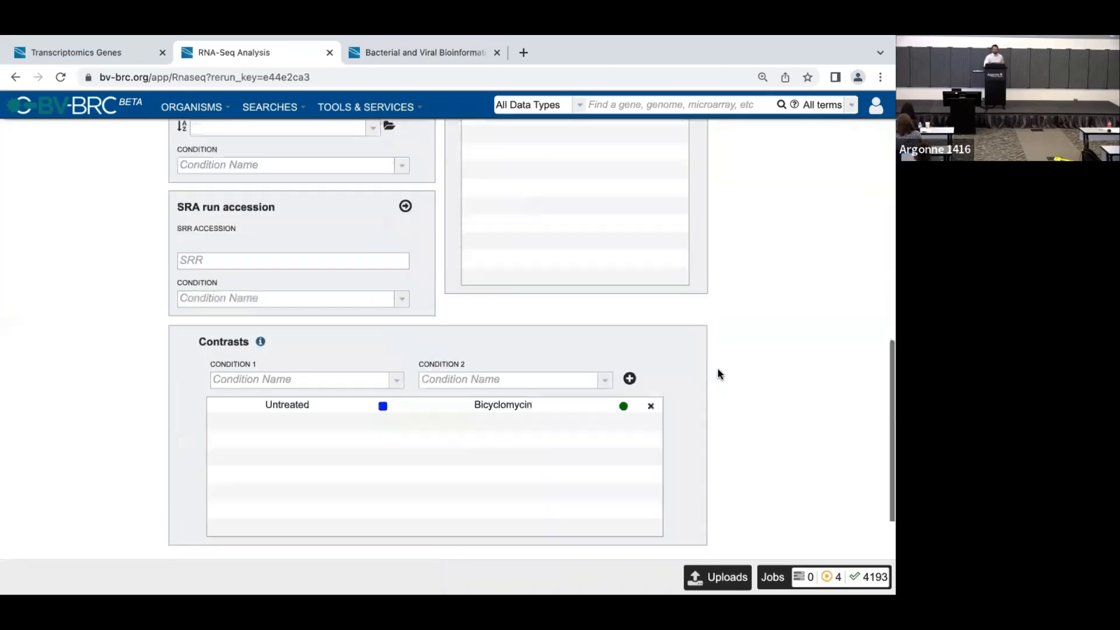
scroll(718, 373, "up", 8)
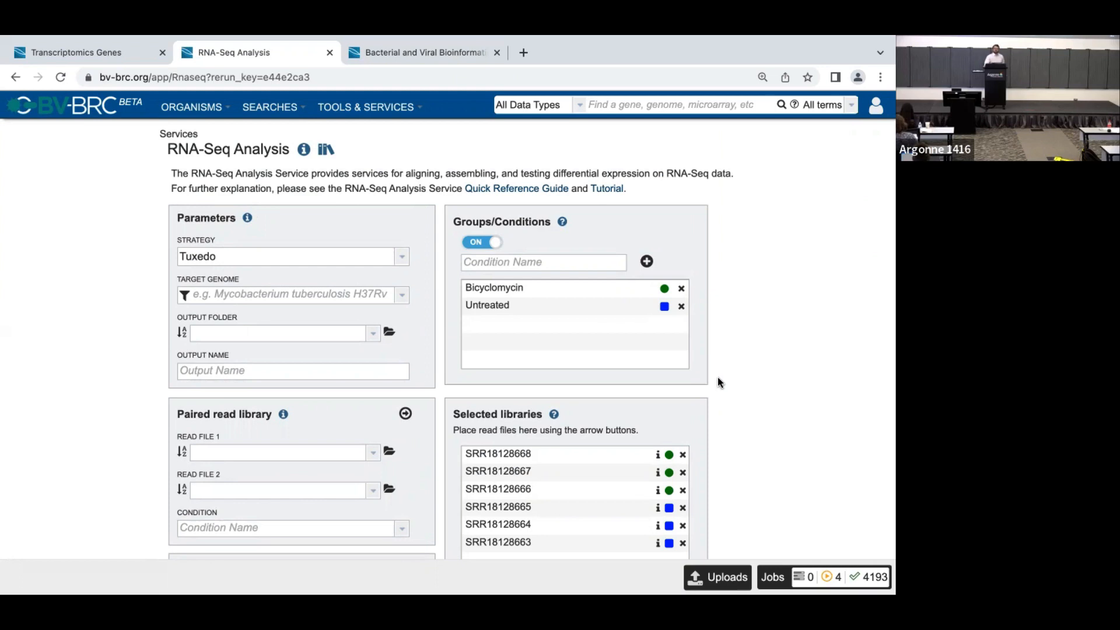